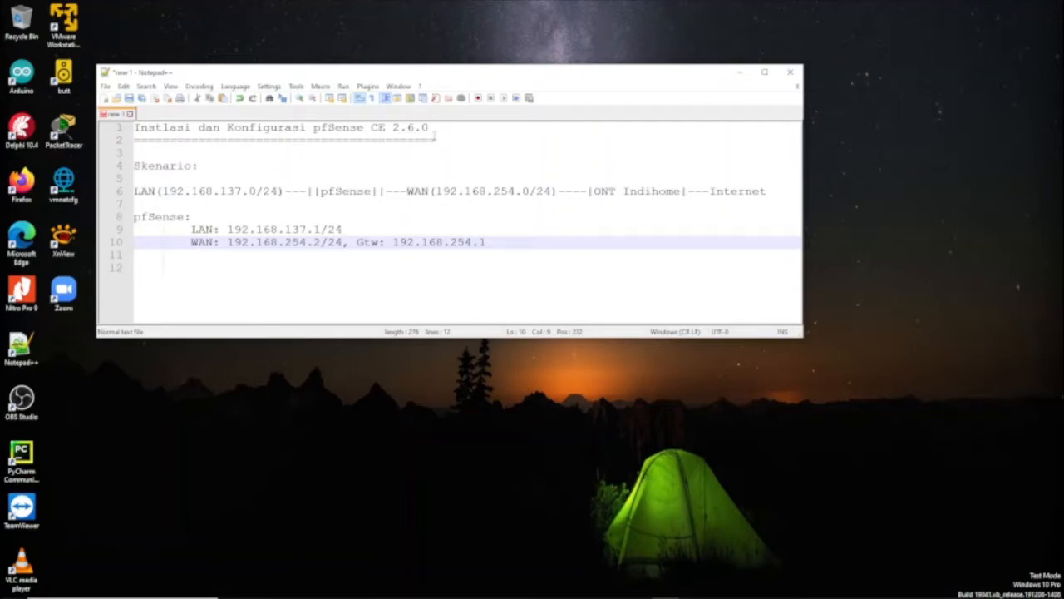
Launch Edge, go to pfsense.org, and open the Netgate mirror's index of pfSense installer files
{"action": "left_click", "coordinate": [27, 239]}
{"action": "double_click", "coordinate": [28, 239]}
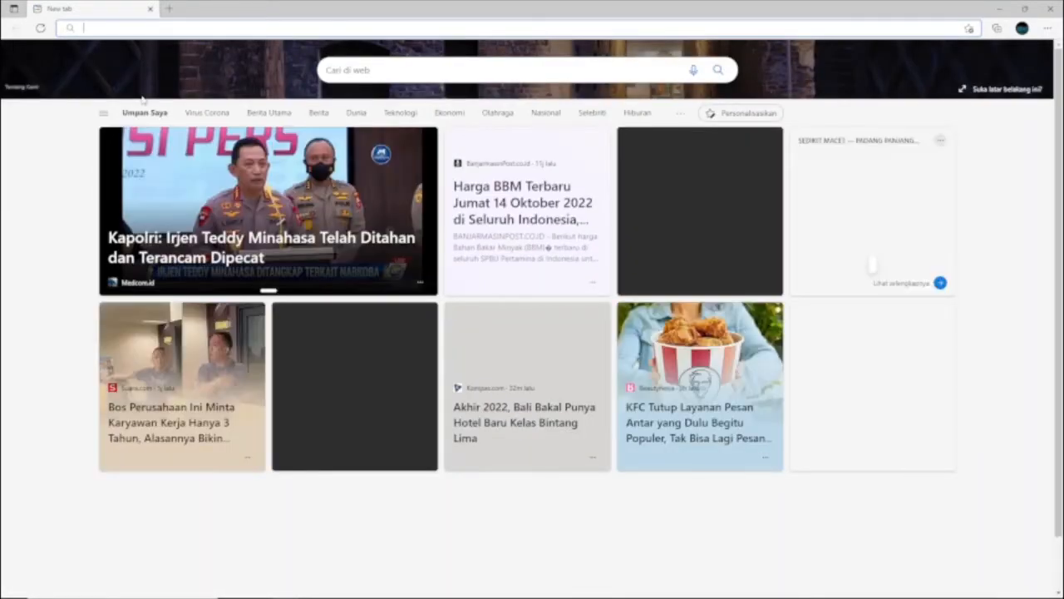
{"action": "type", "text": "pfsense.org"}
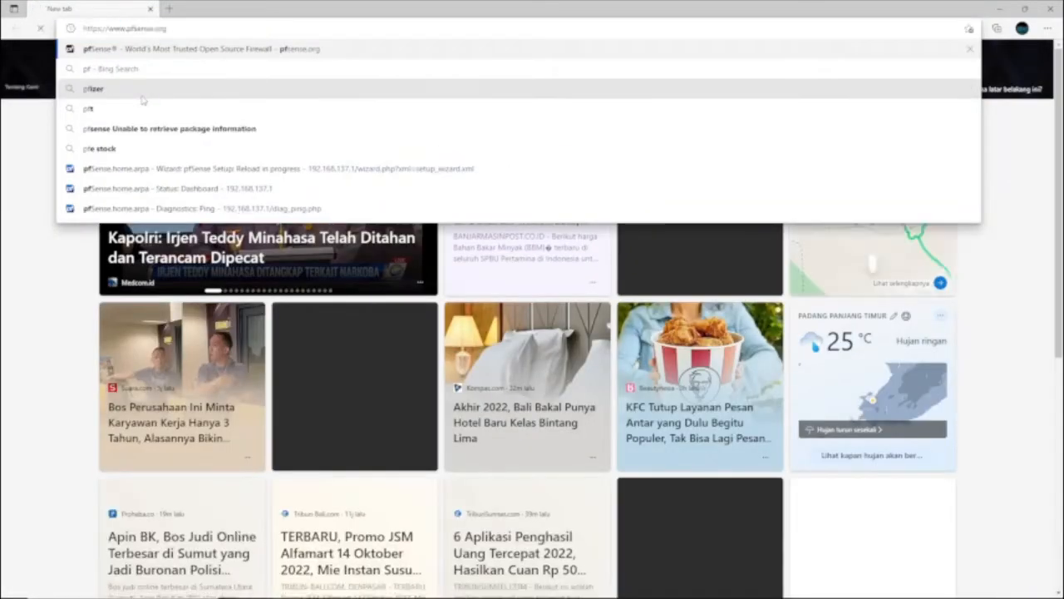
{"action": "key", "text": "Return"}
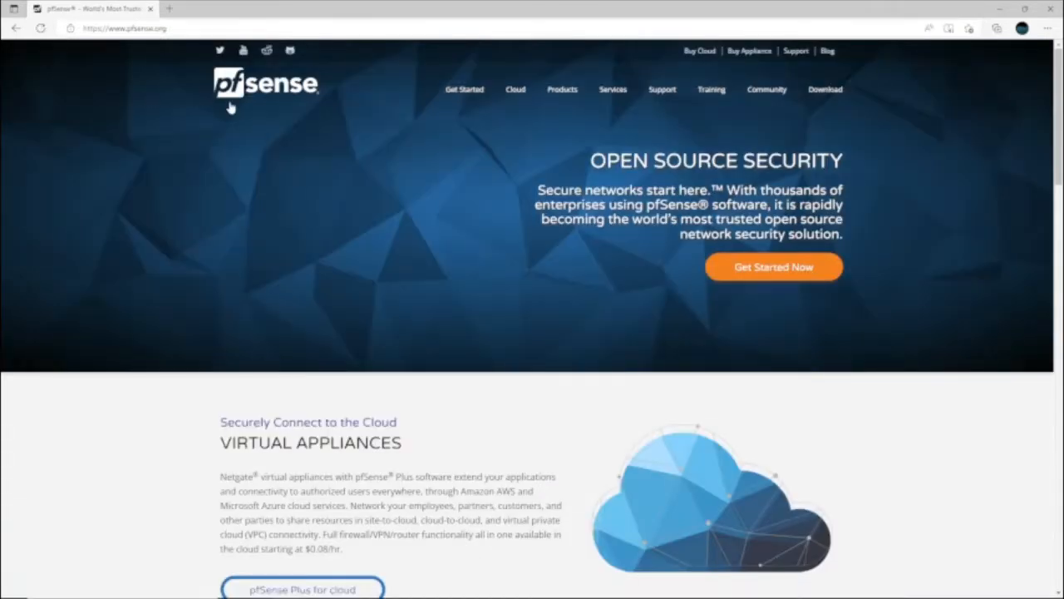
{"action": "left_click", "coordinate": [824, 97]}
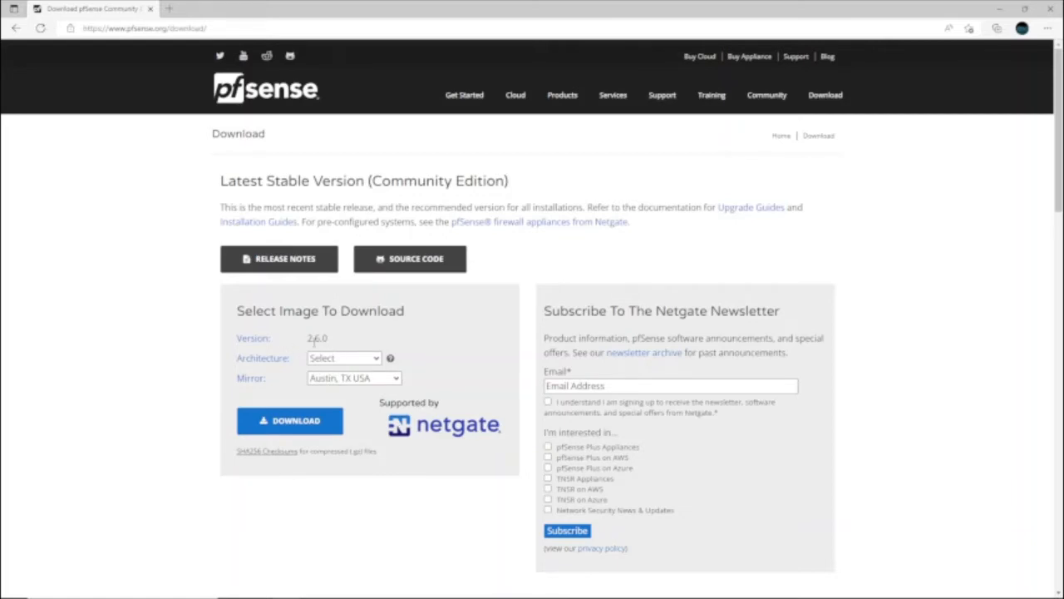
{"action": "left_click", "coordinate": [289, 422]}
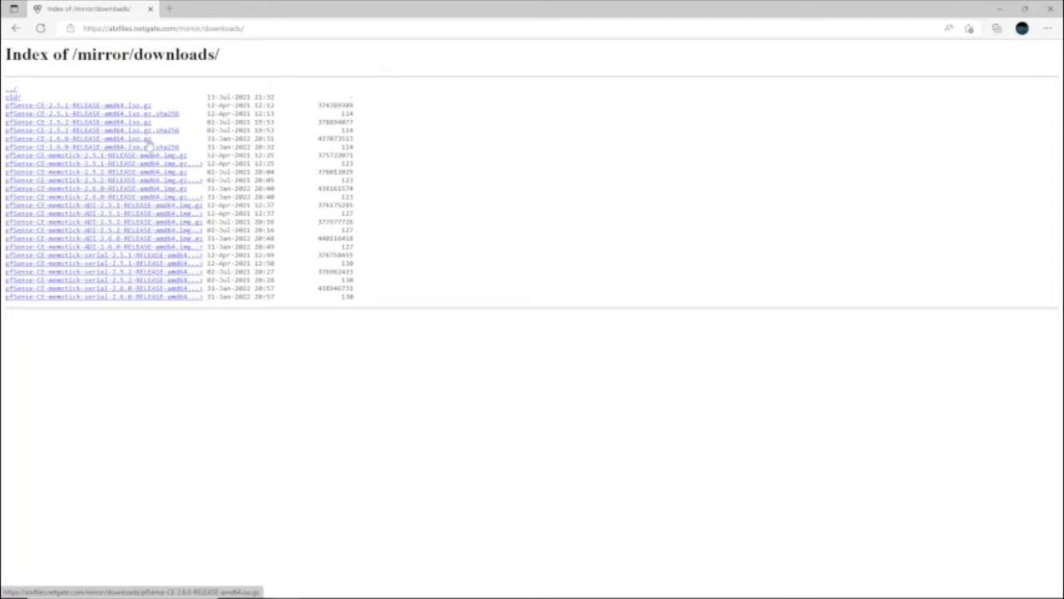
Download pfSense-CE-2.6.0-RELEASE-amd64.iso.gz and follow it in the Downloads flyout until complete
{"action": "left_click", "coordinate": [80, 140]}
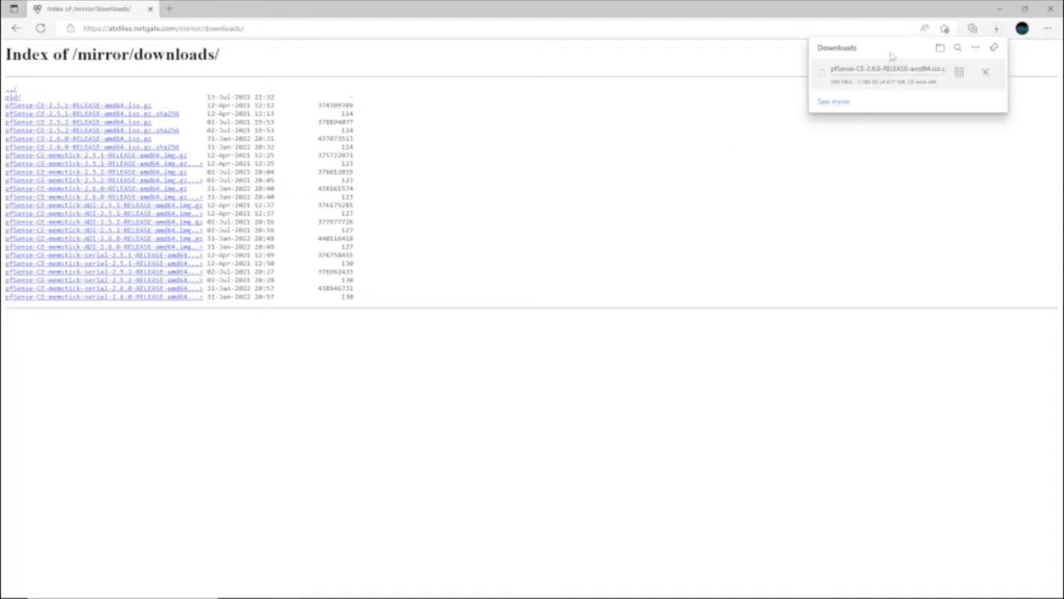
{"action": "left_click", "coordinate": [1024, 9]}
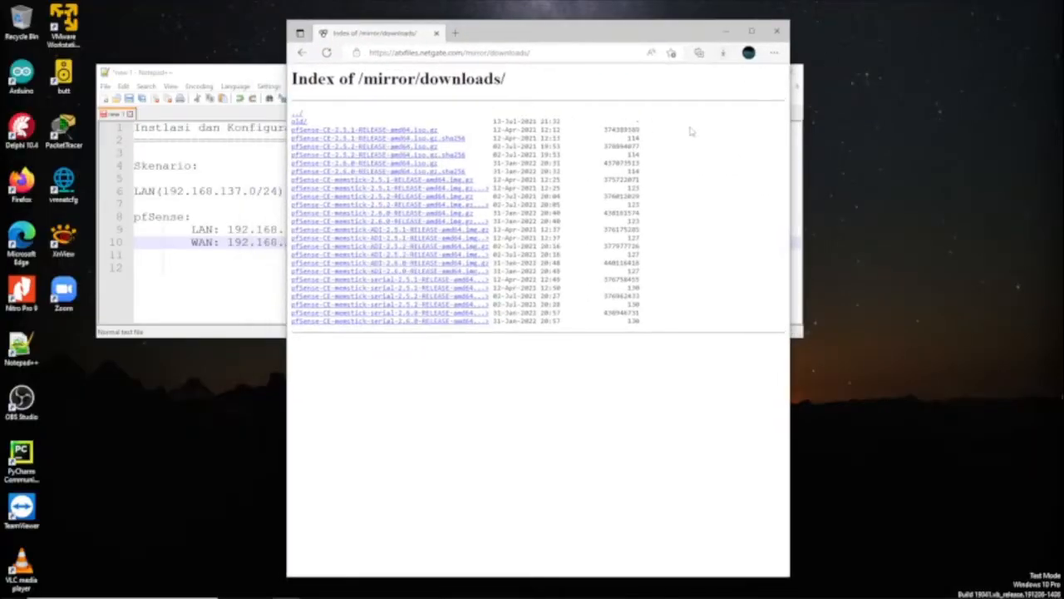
{"action": "left_click", "coordinate": [722, 54]}
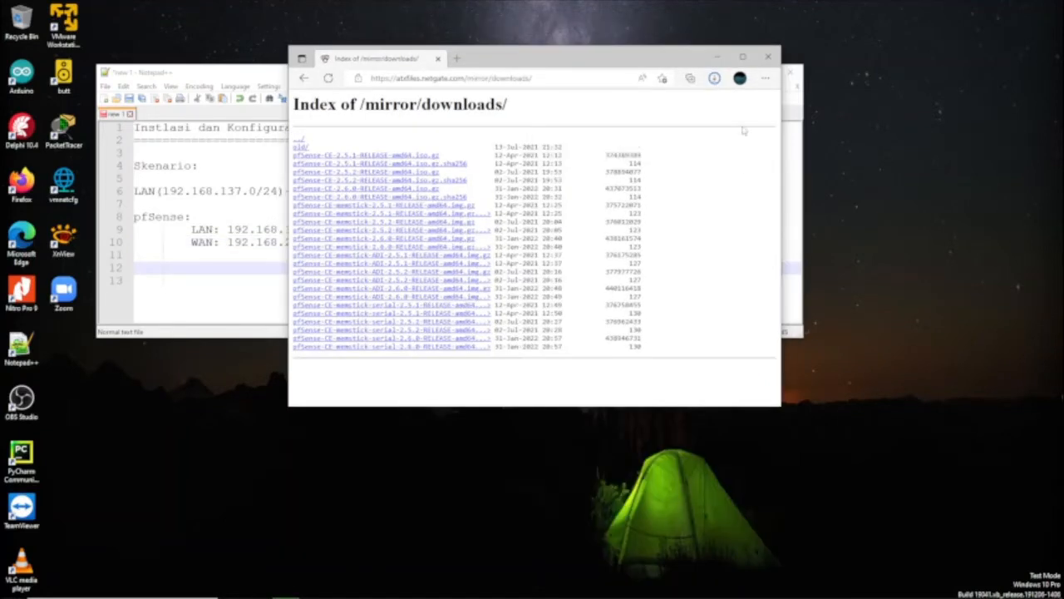
{"action": "left_click", "coordinate": [715, 78]}
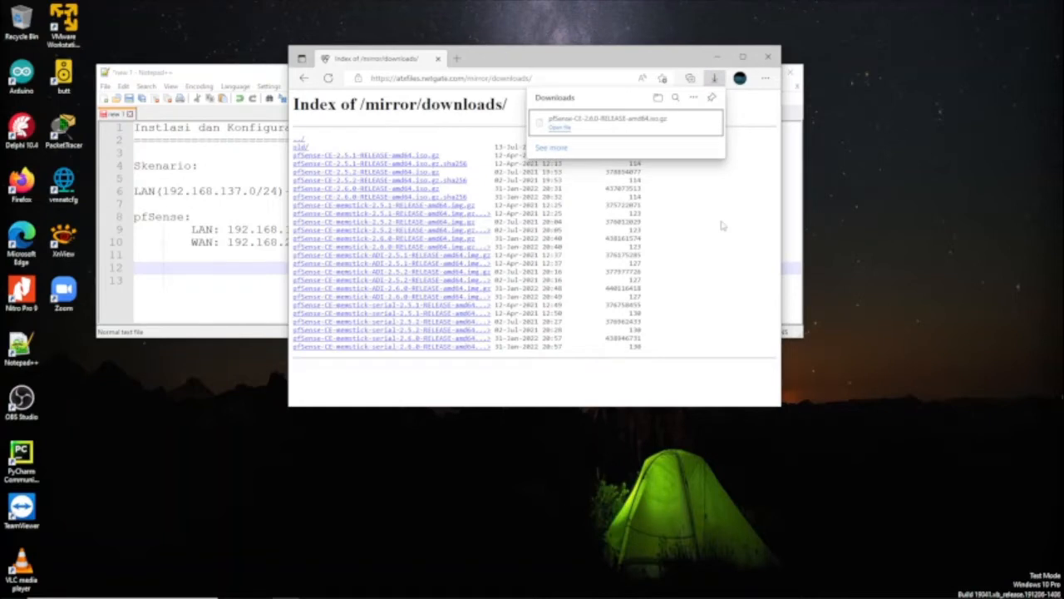
Extract the pfSense .iso.gz with 7-Zip into its own folder, open it, and close Edge
{"action": "left_click", "coordinate": [678, 123]}
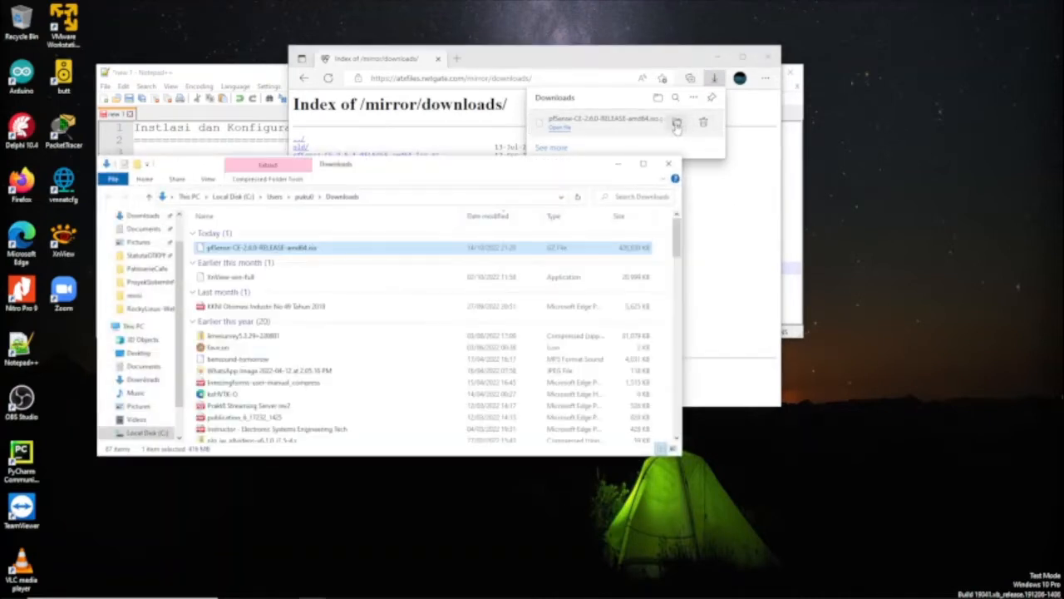
{"action": "right_click", "coordinate": [267, 251]}
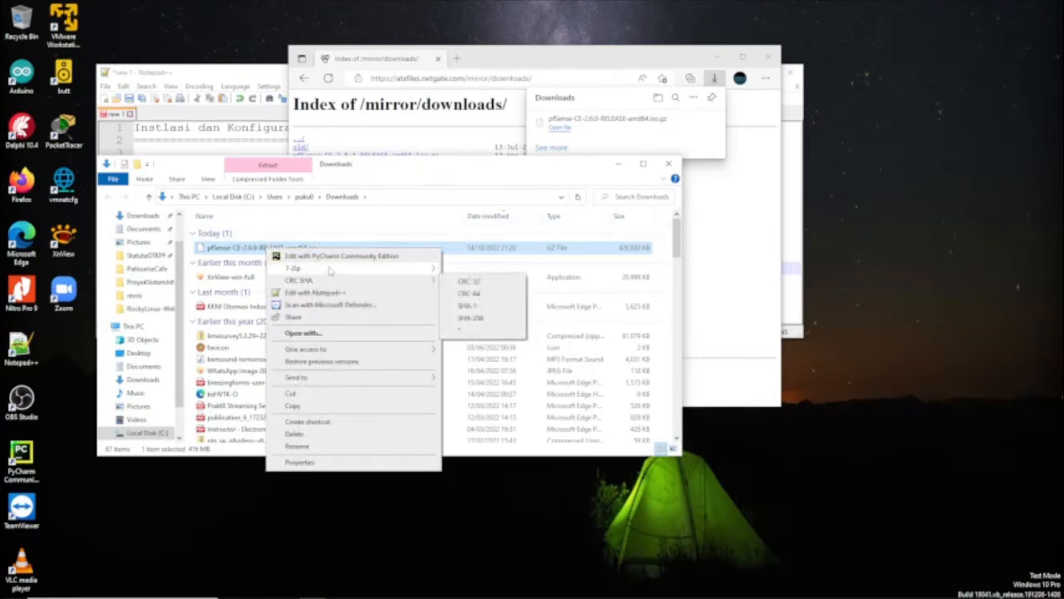
{"action": "mouse_move", "coordinate": [340, 270]}
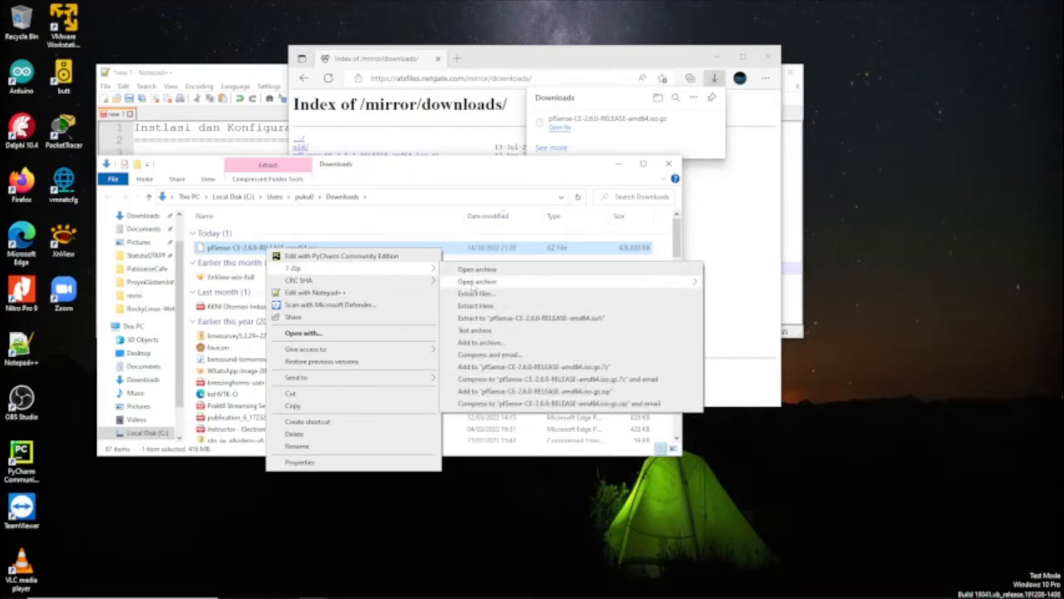
{"action": "left_click", "coordinate": [483, 321]}
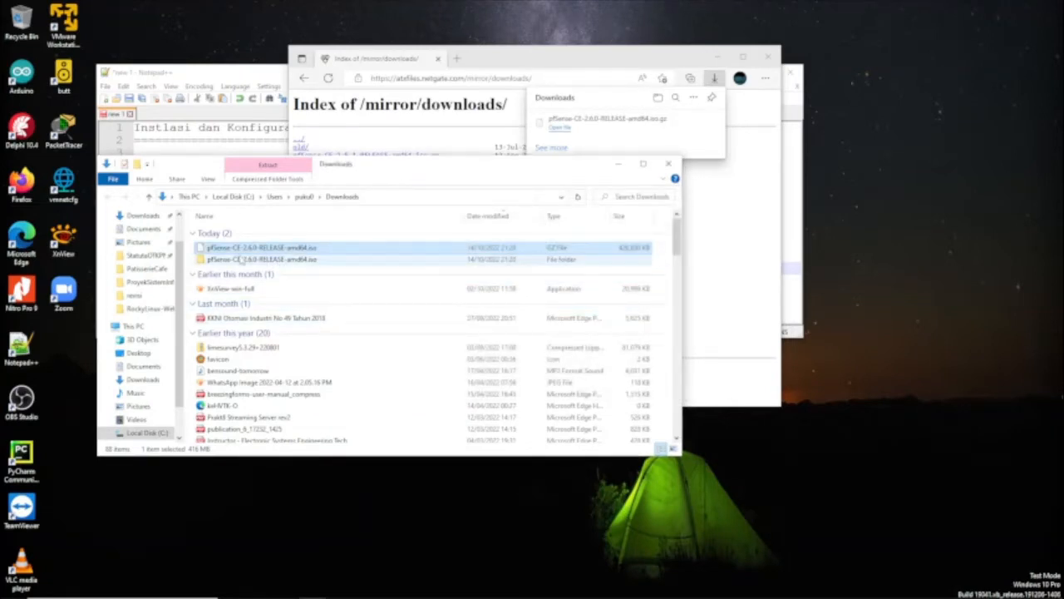
{"action": "double_click", "coordinate": [258, 260]}
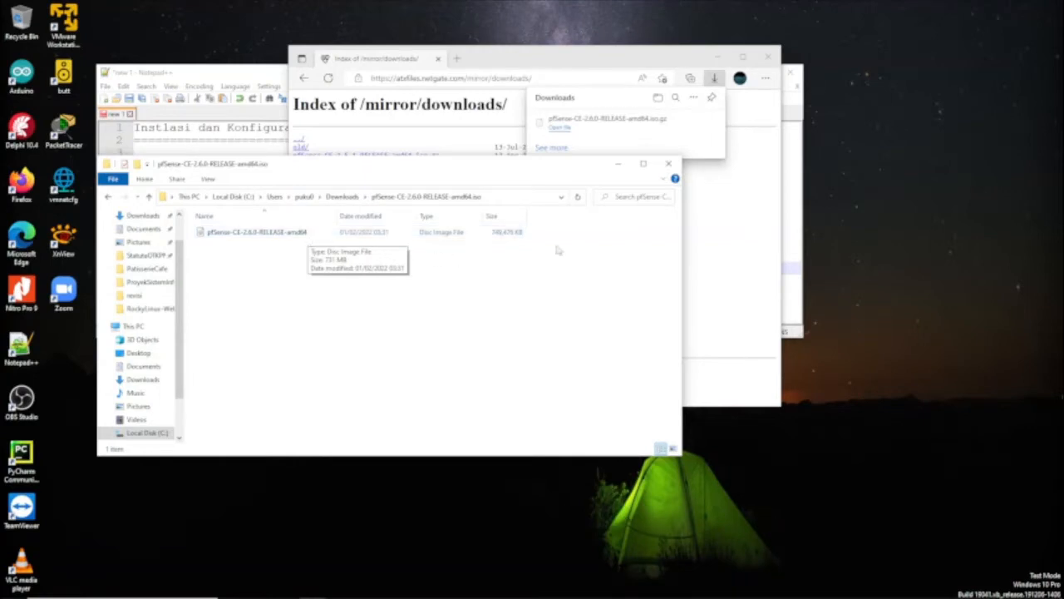
{"action": "left_click", "coordinate": [767, 58]}
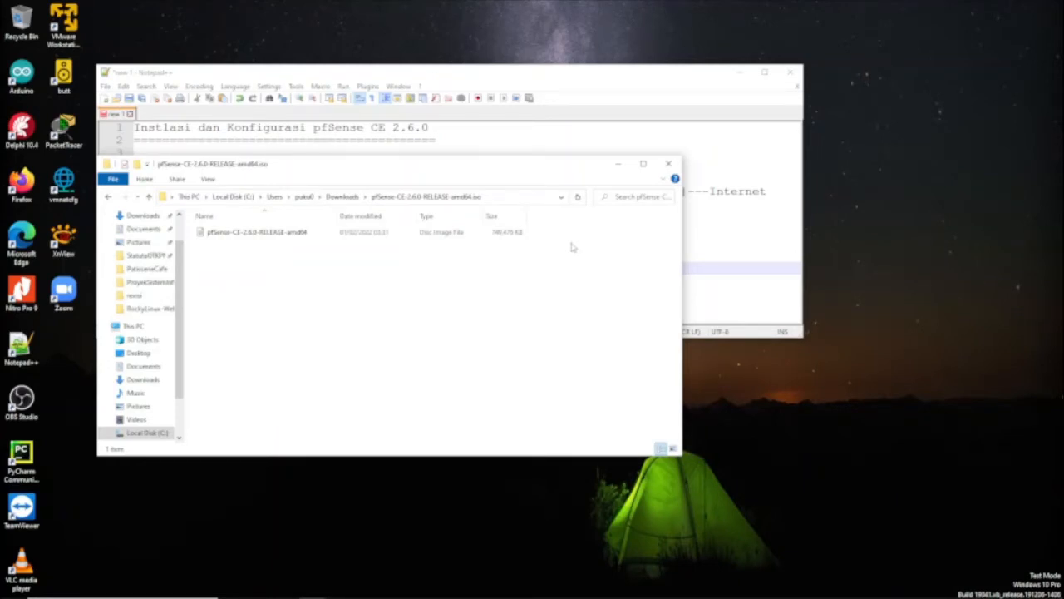
Close Explorer, launch VMware Workstation 16 Player, reposition its window, and minimise Notepad++
{"action": "left_click", "coordinate": [669, 165]}
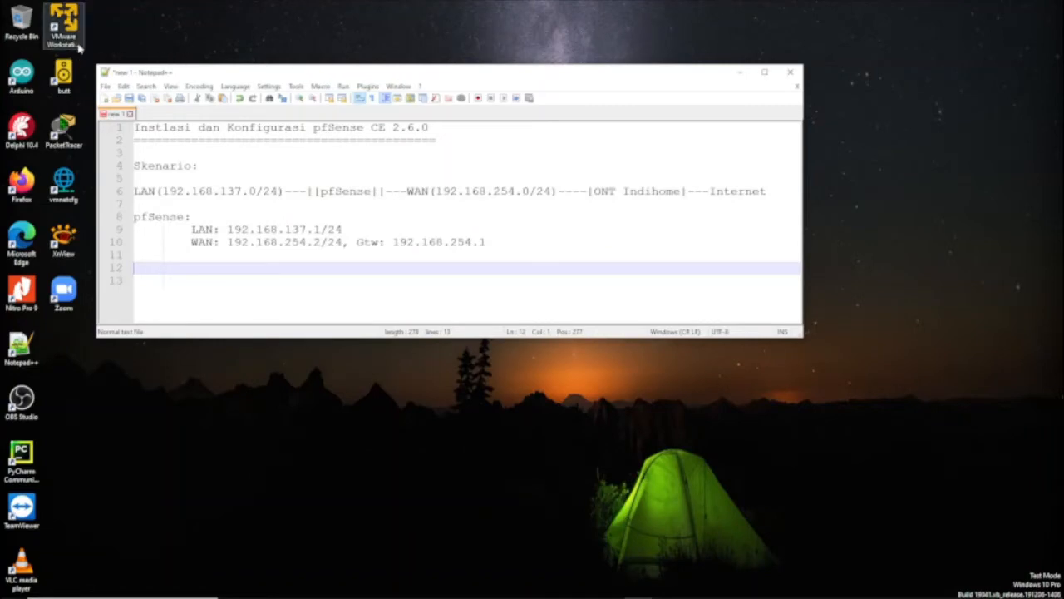
{"action": "double_click", "coordinate": [73, 24]}
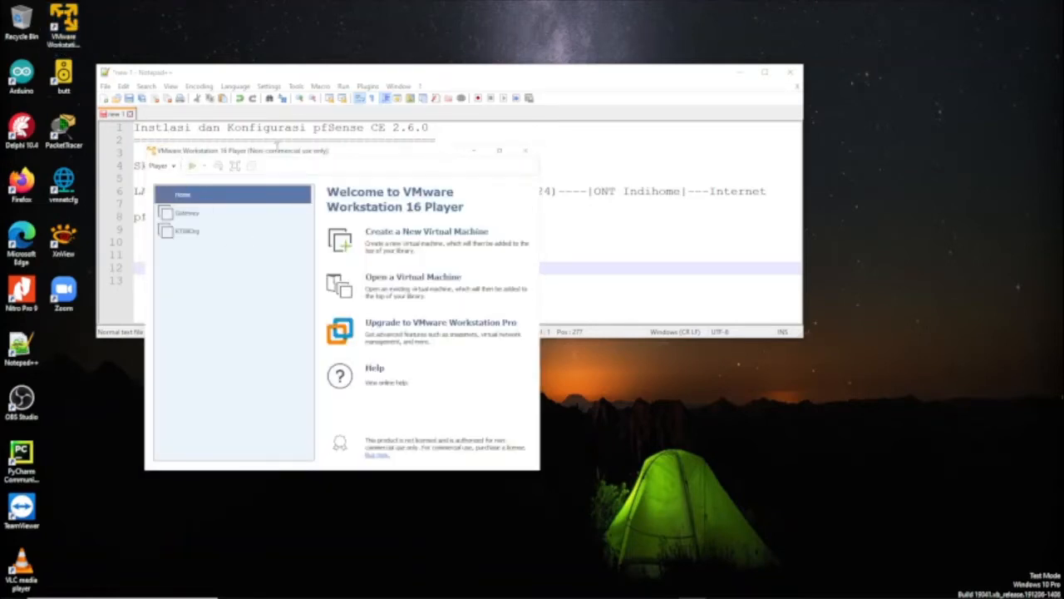
{"action": "left_click_drag", "start_coordinate": [287, 152], "coordinate": [508, 85]}
{"action": "left_click", "coordinate": [739, 72]}
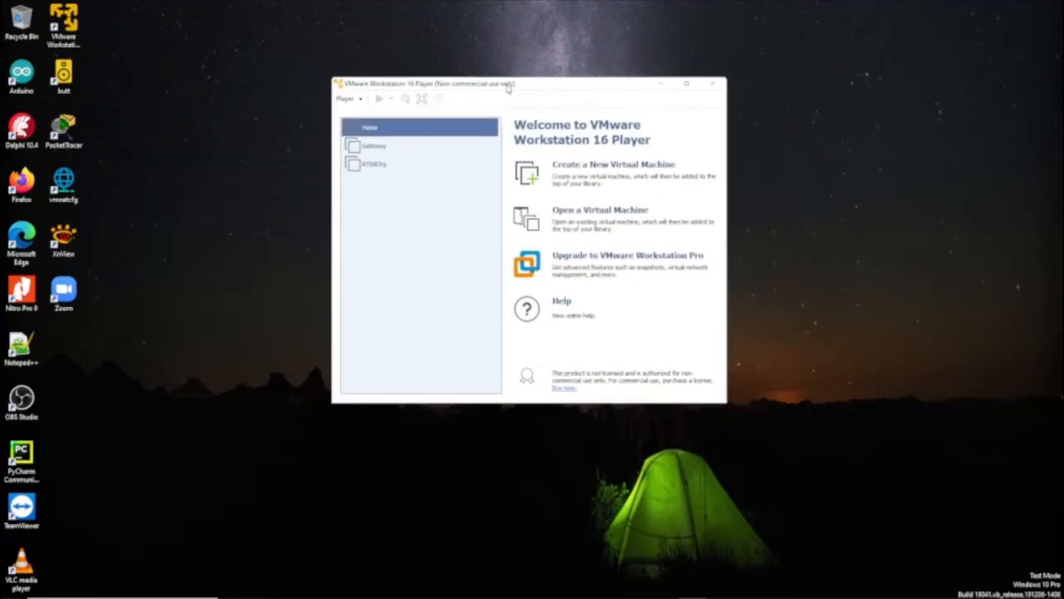
Create a new virtual machine using the pfSense-CE-2.6.0 ISO from Downloads as installer disc
{"action": "left_click", "coordinate": [599, 170]}
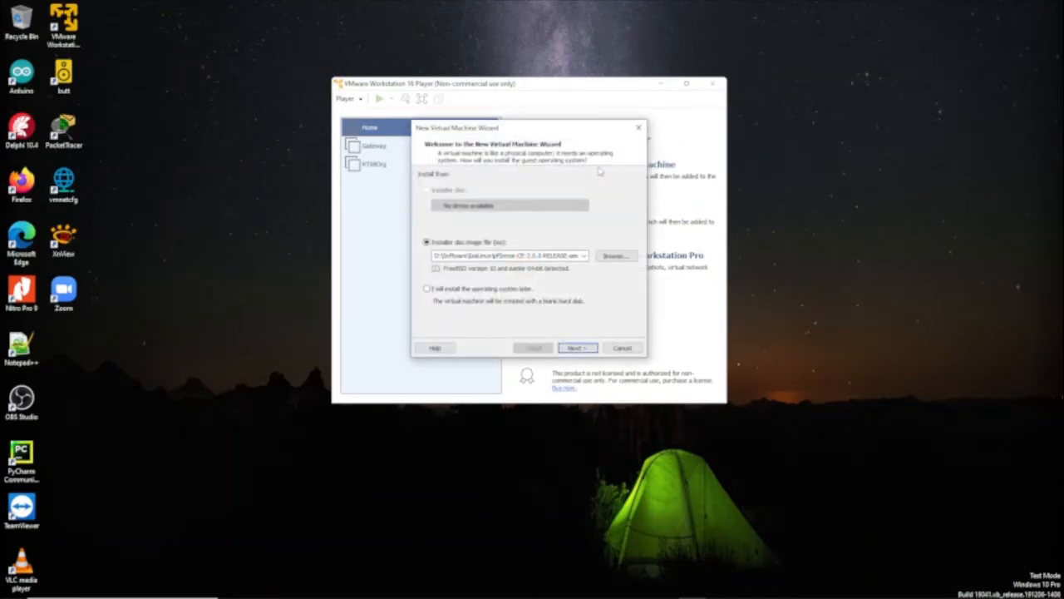
{"action": "left_click", "coordinate": [613, 256]}
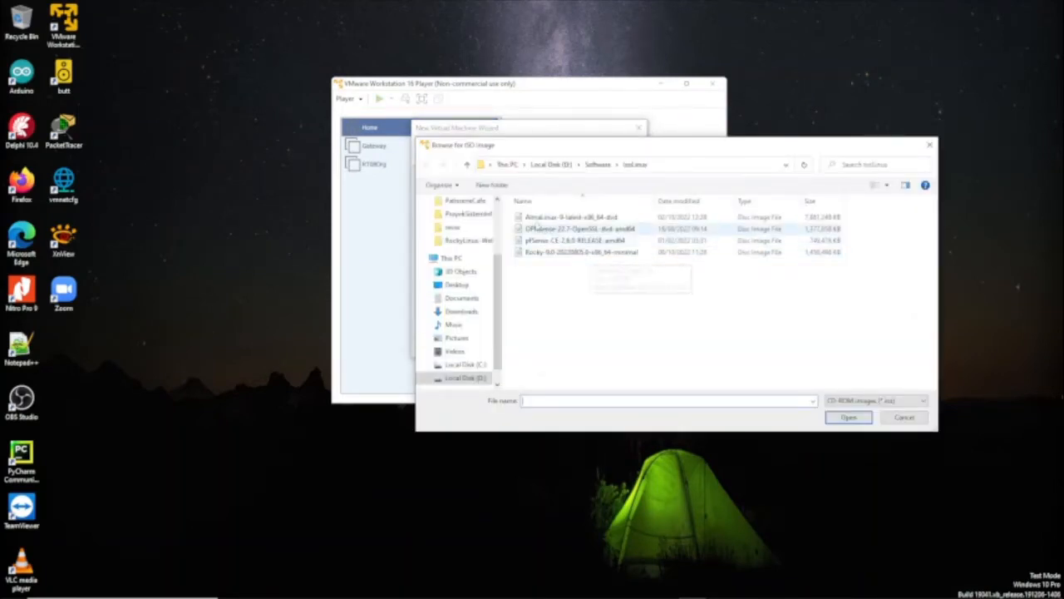
{"action": "scroll", "coordinate": [477, 224], "scroll_direction": "up", "scroll_amount": 2}
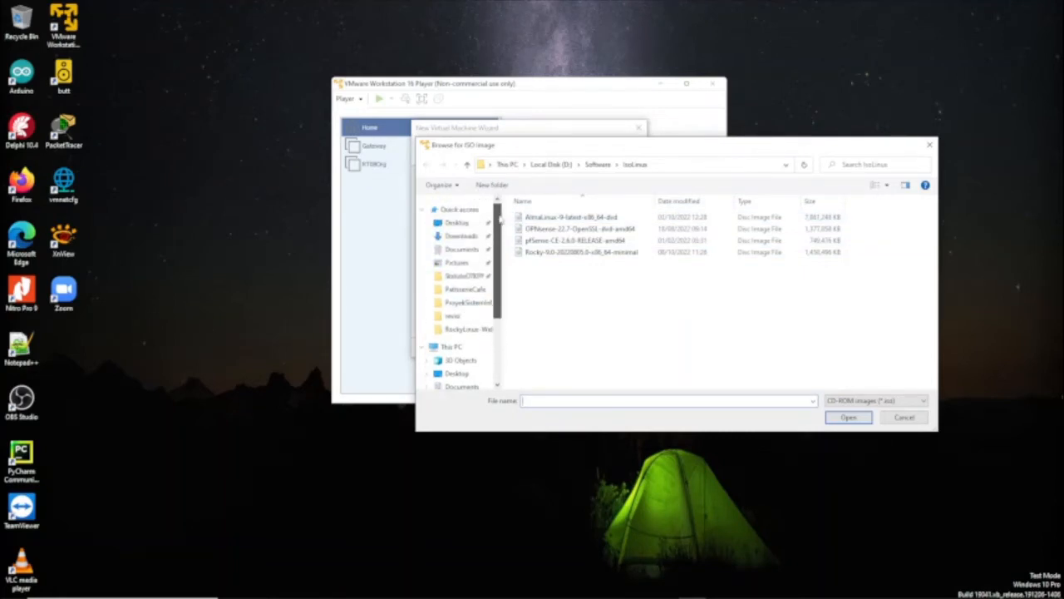
{"action": "left_click", "coordinate": [471, 238]}
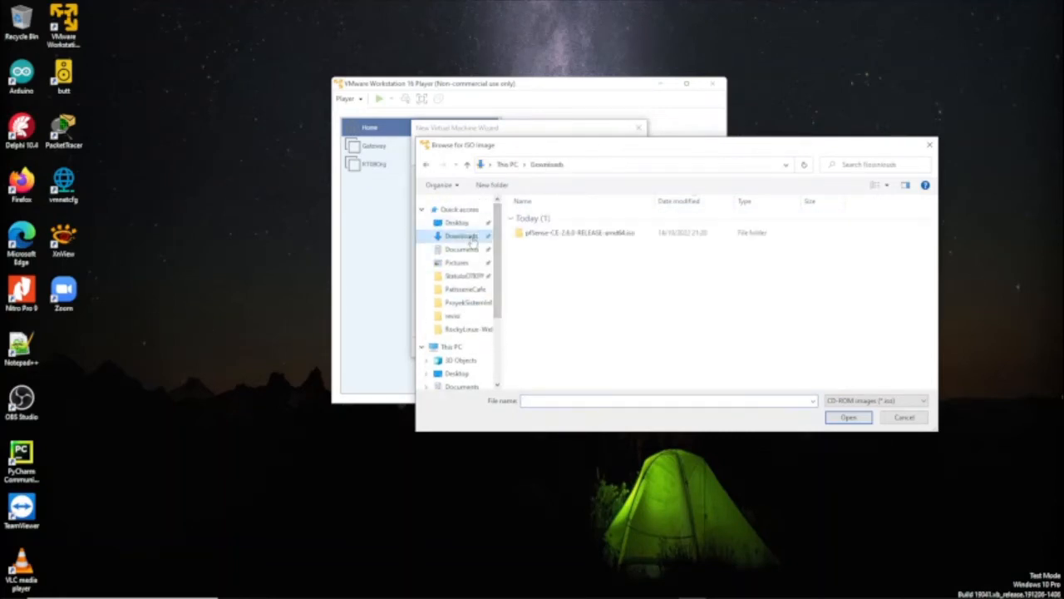
{"action": "double_click", "coordinate": [557, 235]}
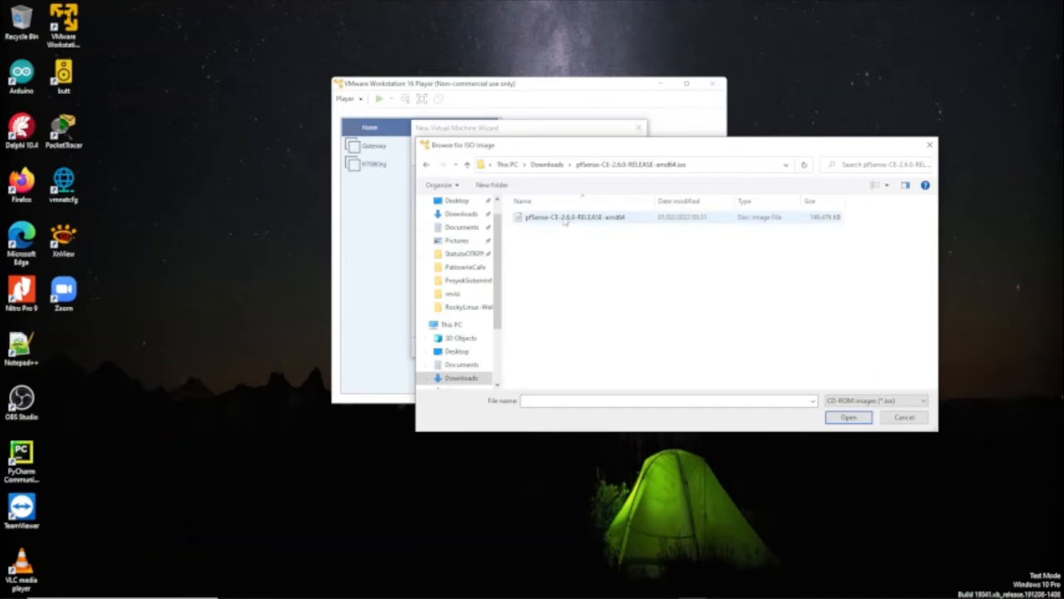
{"action": "left_click", "coordinate": [565, 223]}
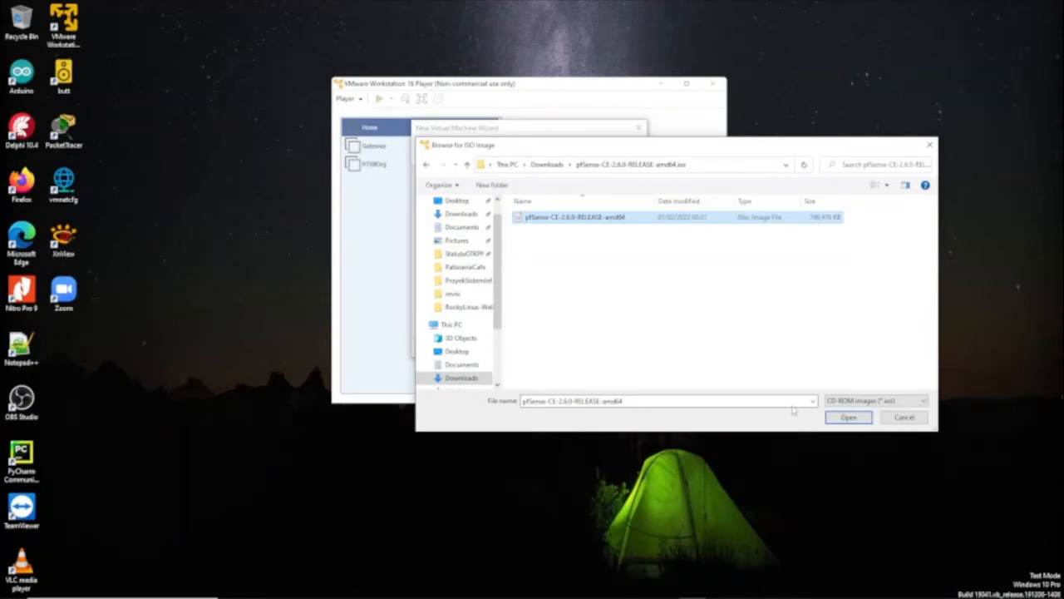
{"action": "left_click", "coordinate": [846, 419]}
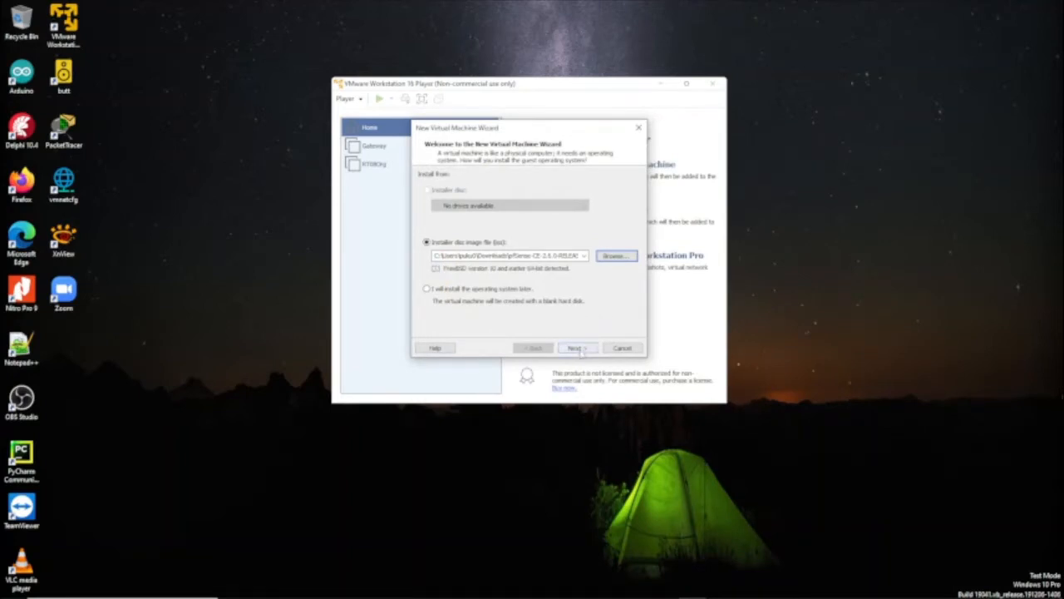
Name the virtual machine pfSense and store it in the D:\Virtualbase folder
{"action": "left_click", "coordinate": [580, 348]}
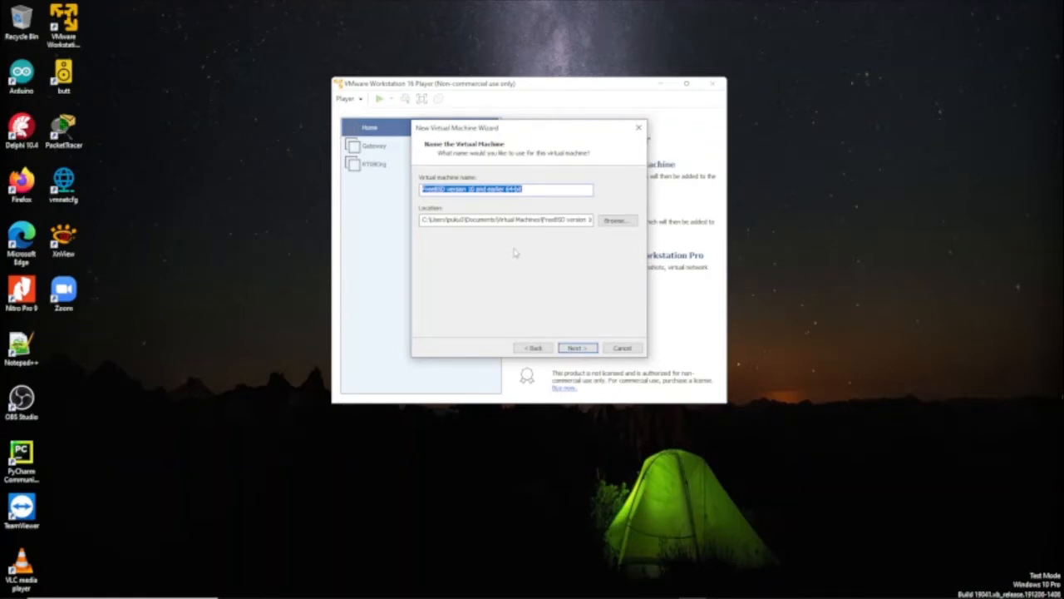
{"action": "type", "text": "pf"}
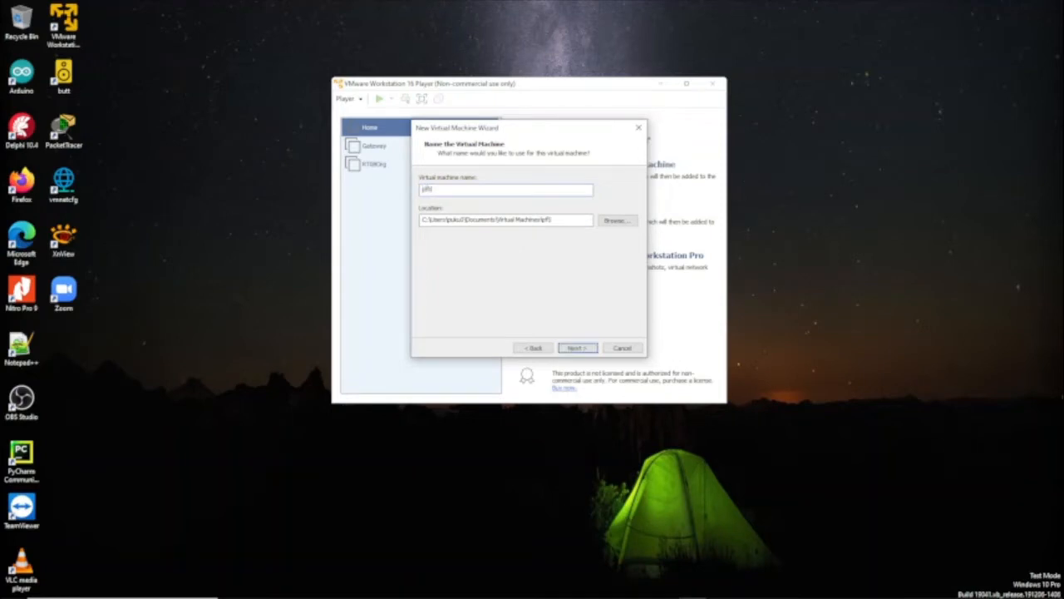
{"action": "type", "text": "Sense"}
{"action": "left_click", "coordinate": [615, 221]}
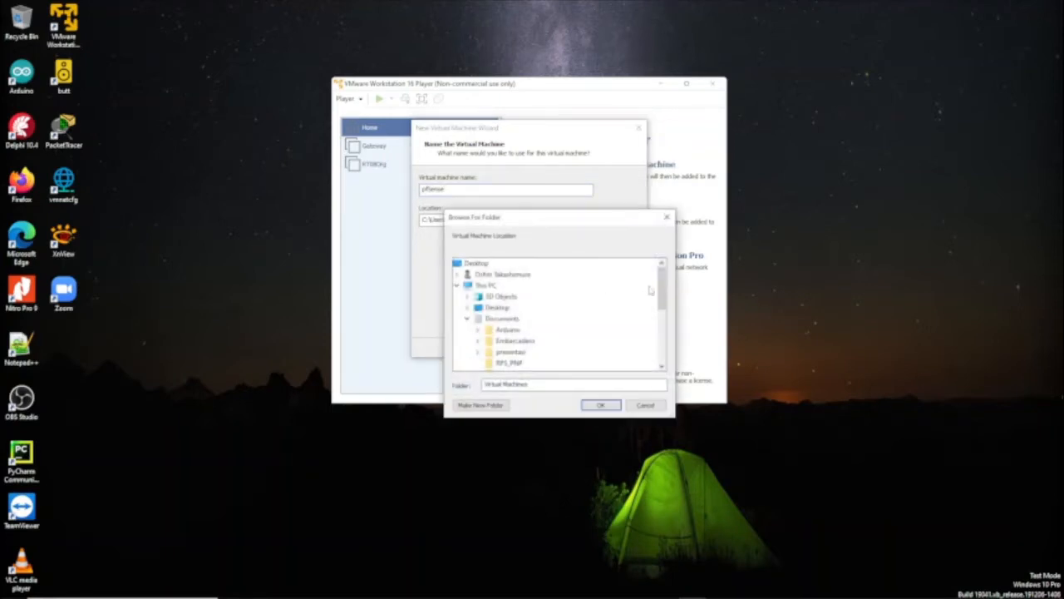
{"action": "left_click_drag", "start_coordinate": [663, 285], "coordinate": [661, 352]}
{"action": "left_click", "coordinate": [468, 341]}
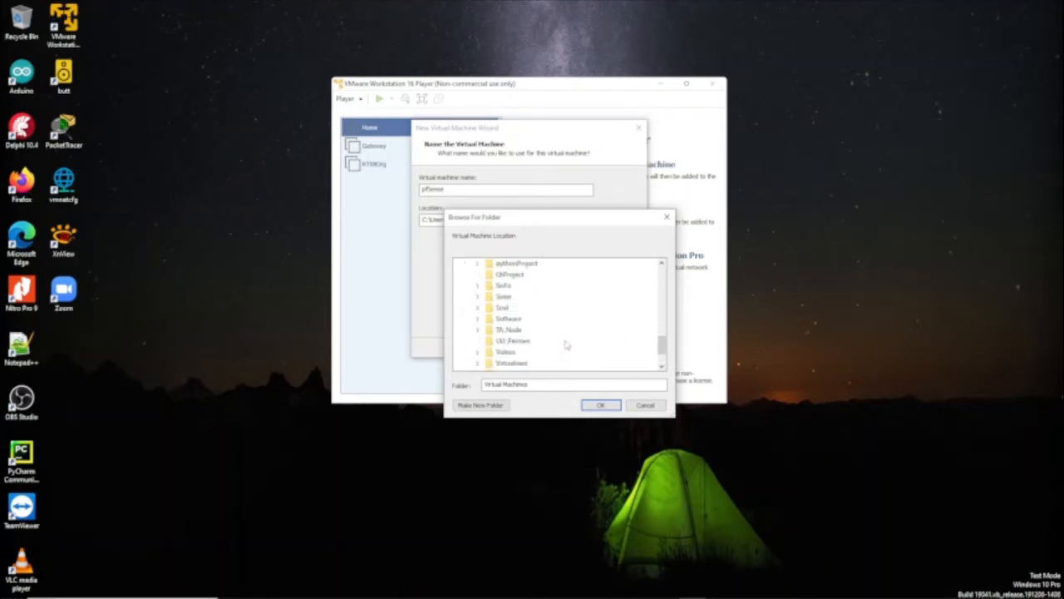
{"action": "double_click", "coordinate": [512, 364]}
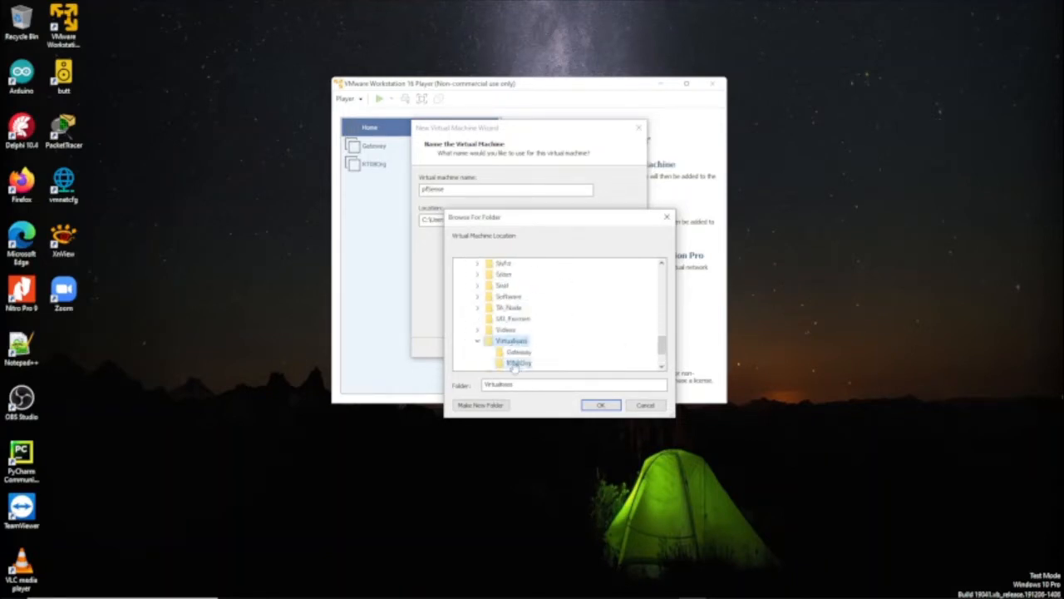
{"action": "left_click", "coordinate": [602, 407]}
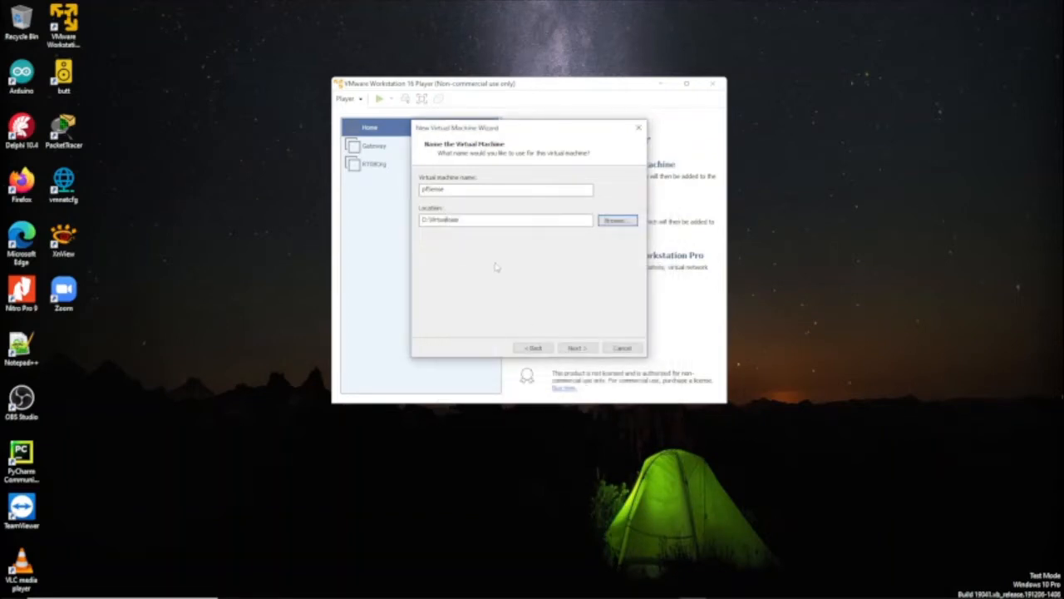
{"action": "left_click", "coordinate": [577, 347]}
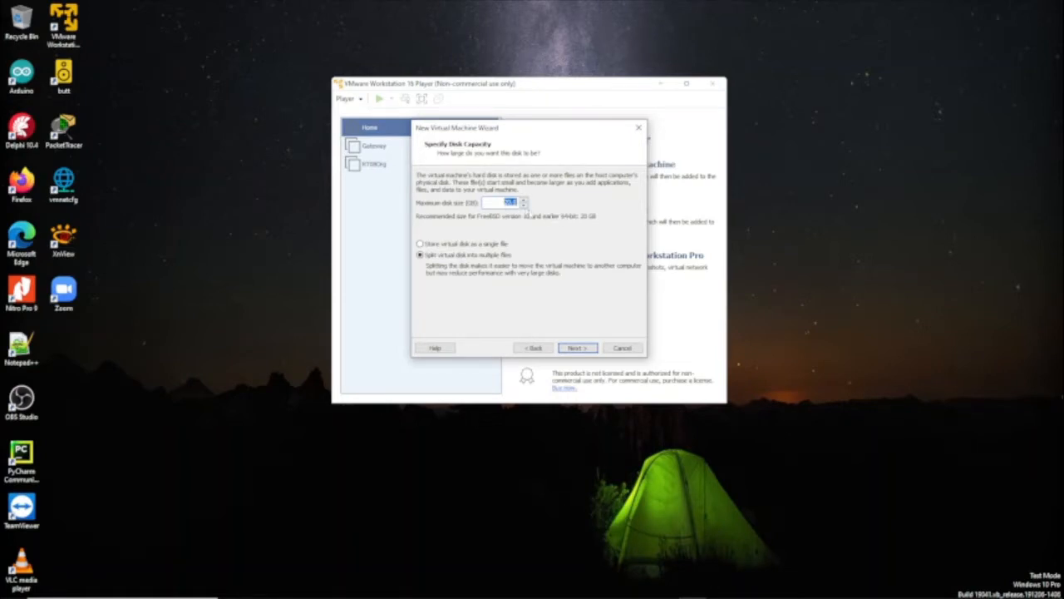
Accept the 20 GB split disk, then set the VM's memory to 2 GB in hardware settings
{"action": "left_click", "coordinate": [580, 348]}
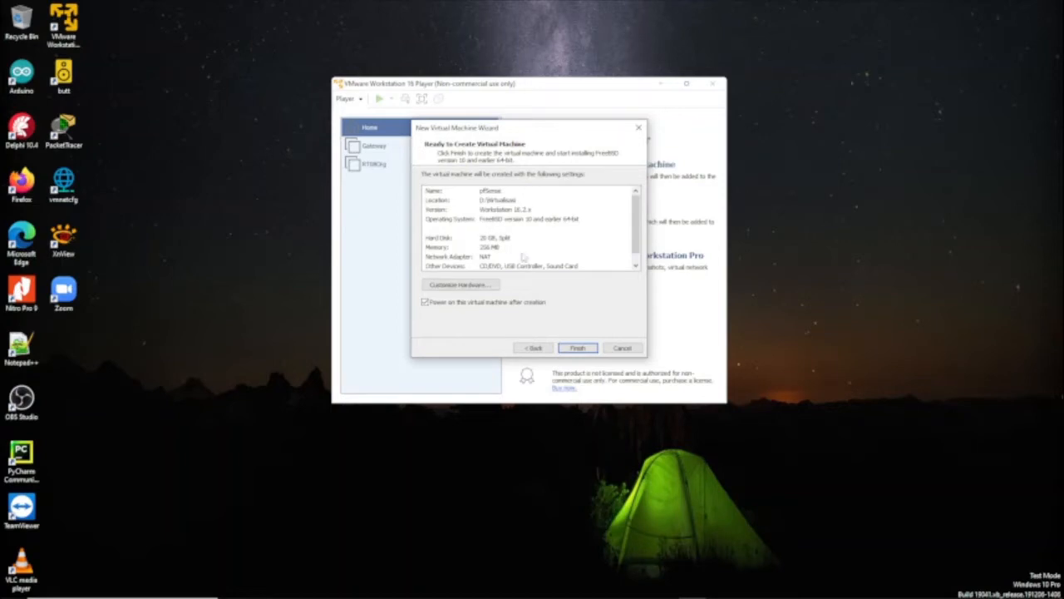
{"action": "left_click", "coordinate": [463, 286]}
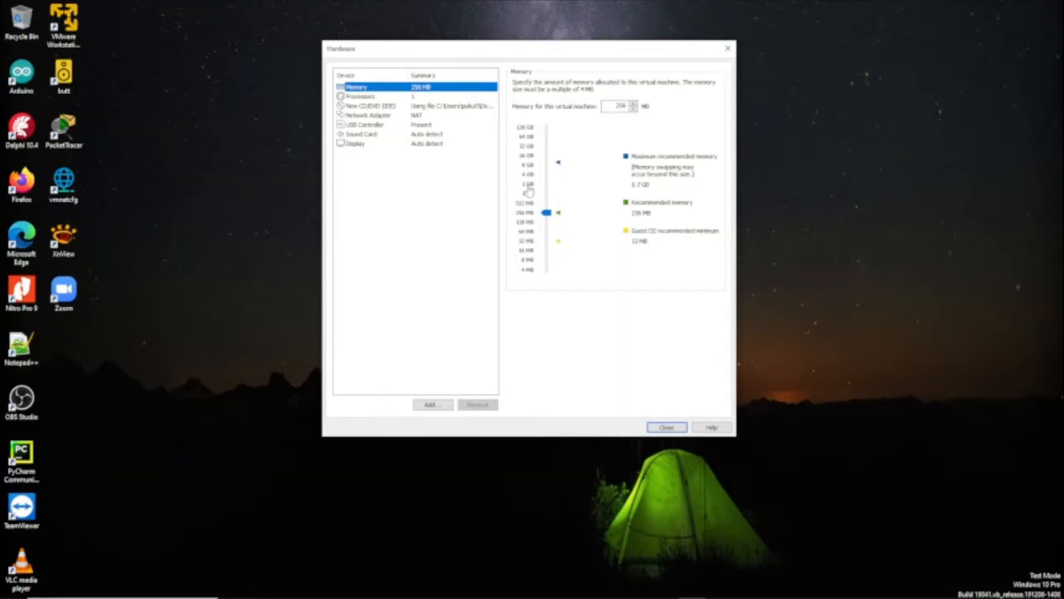
{"action": "left_click", "coordinate": [528, 190]}
Set the number of processor cores to 4 and bring up the Network Adapter settings
{"action": "left_click", "coordinate": [363, 97]}
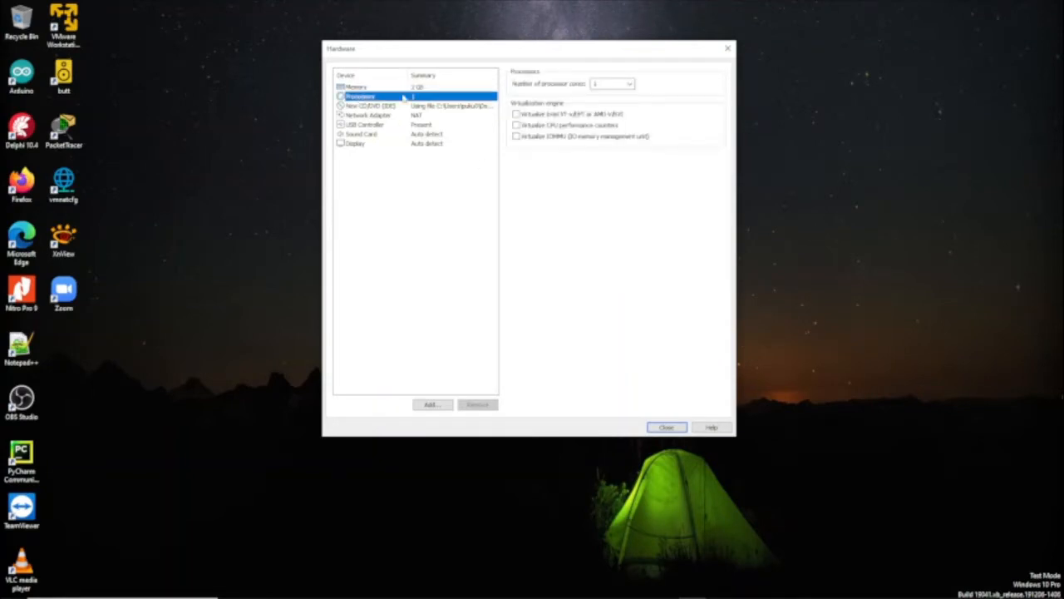
{"action": "left_click", "coordinate": [630, 84]}
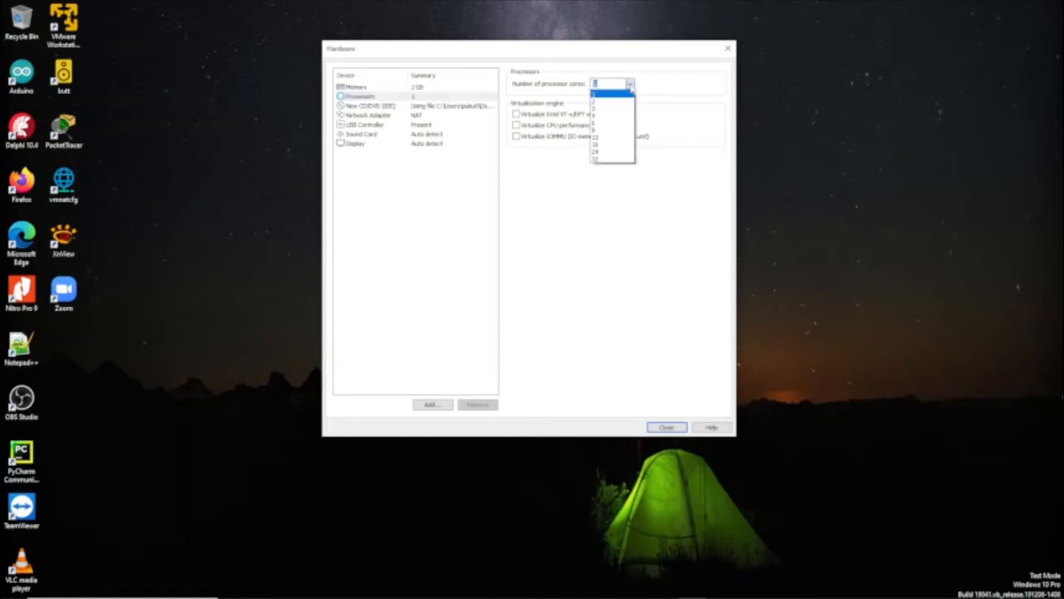
{"action": "left_click", "coordinate": [608, 115]}
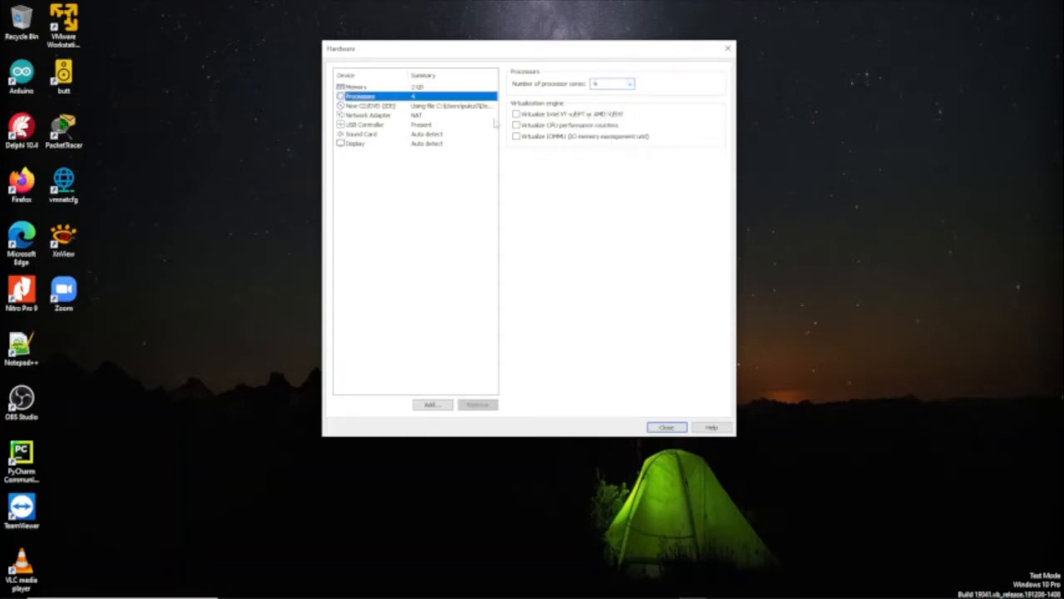
{"action": "left_click", "coordinate": [374, 116]}
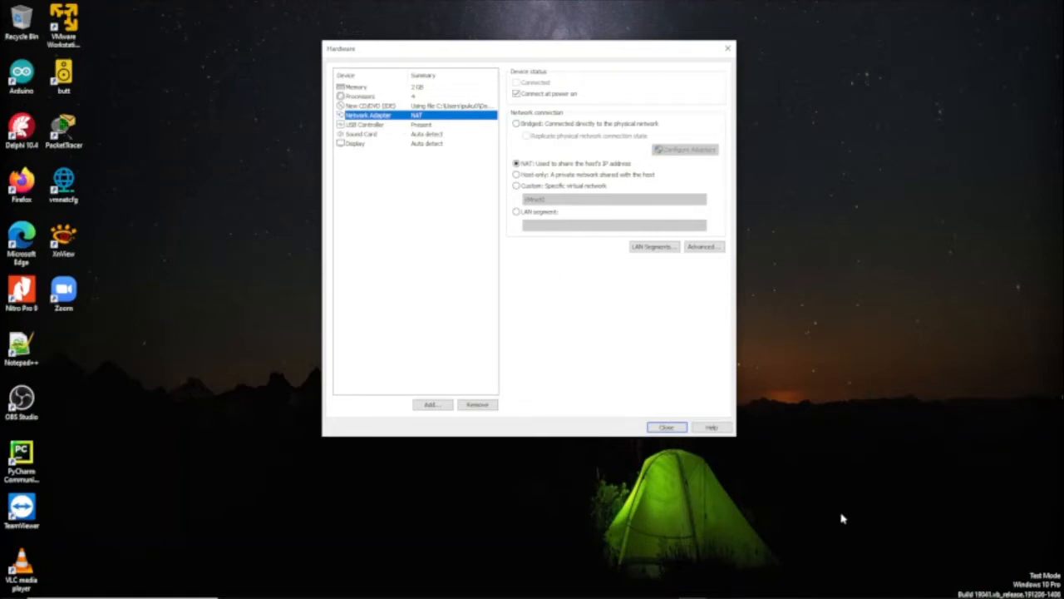
Review the Ethernet adapter's IPv4 connection details, close them, and select Ethernet 4
{"action": "mouse_move", "coordinate": [772, 592]}
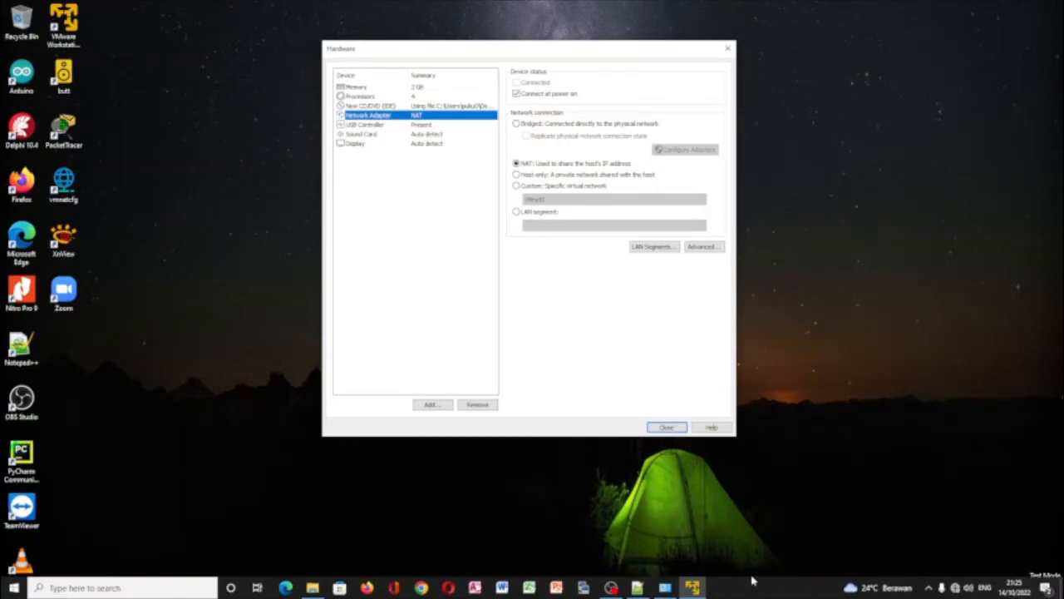
{"action": "left_click", "coordinate": [665, 588]}
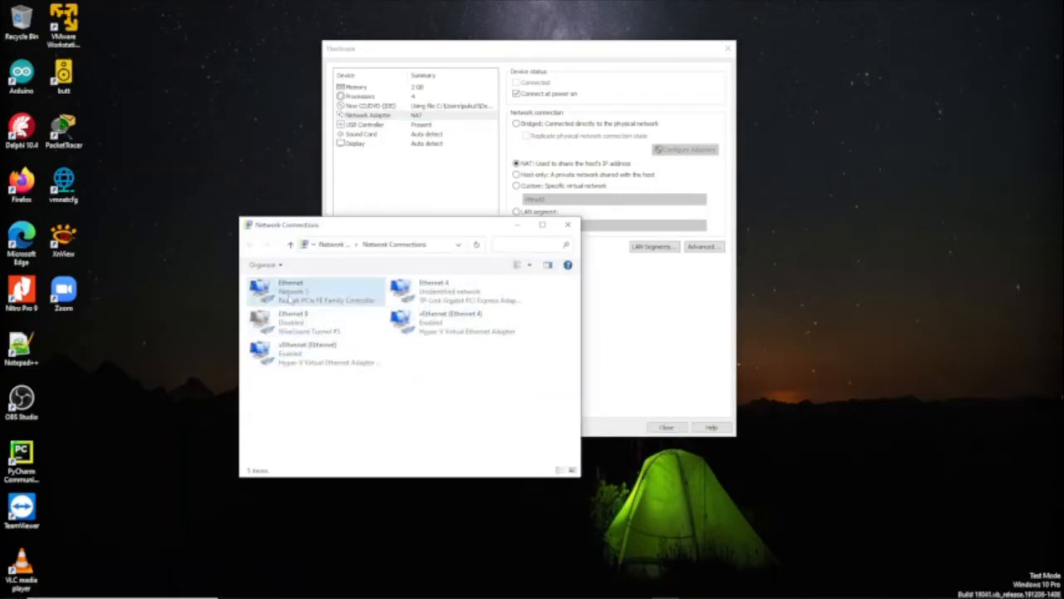
{"action": "left_click", "coordinate": [292, 301]}
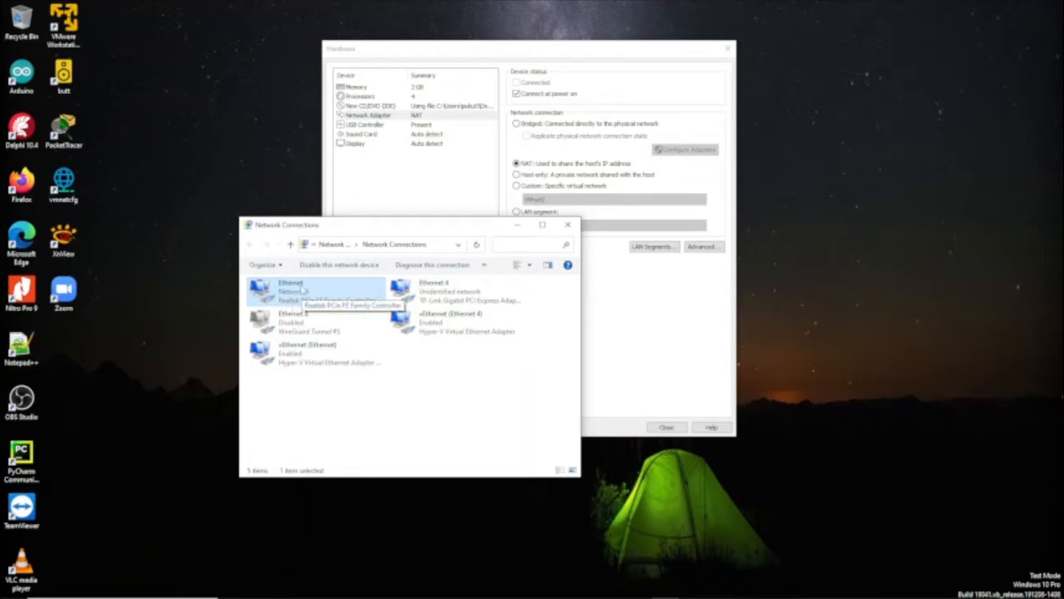
{"action": "right_click", "coordinate": [302, 287]}
{"action": "left_click", "coordinate": [329, 306]}
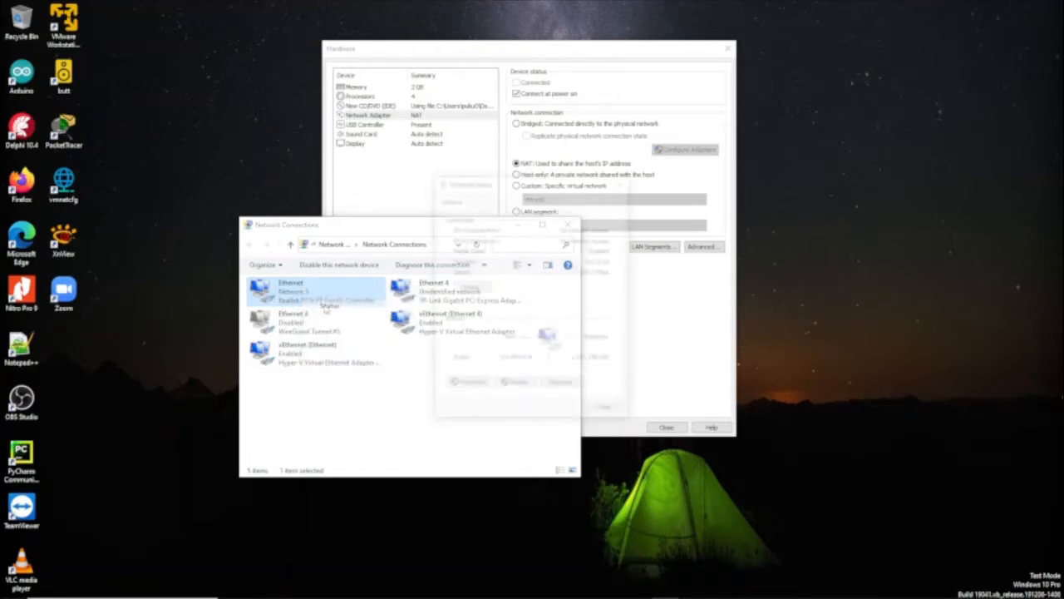
{"action": "left_click", "coordinate": [467, 286]}
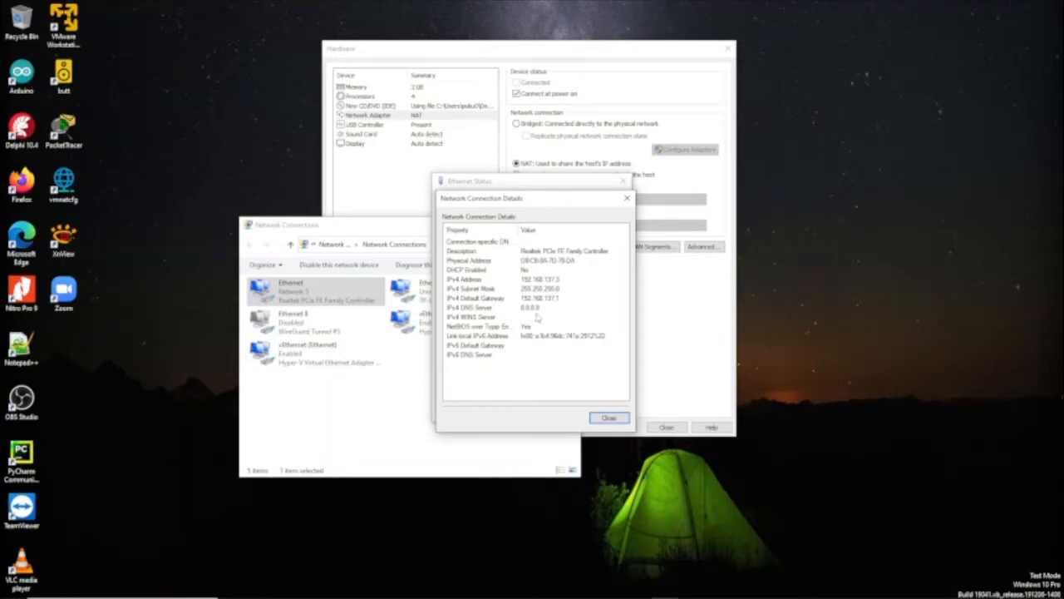
{"action": "left_click", "coordinate": [609, 418]}
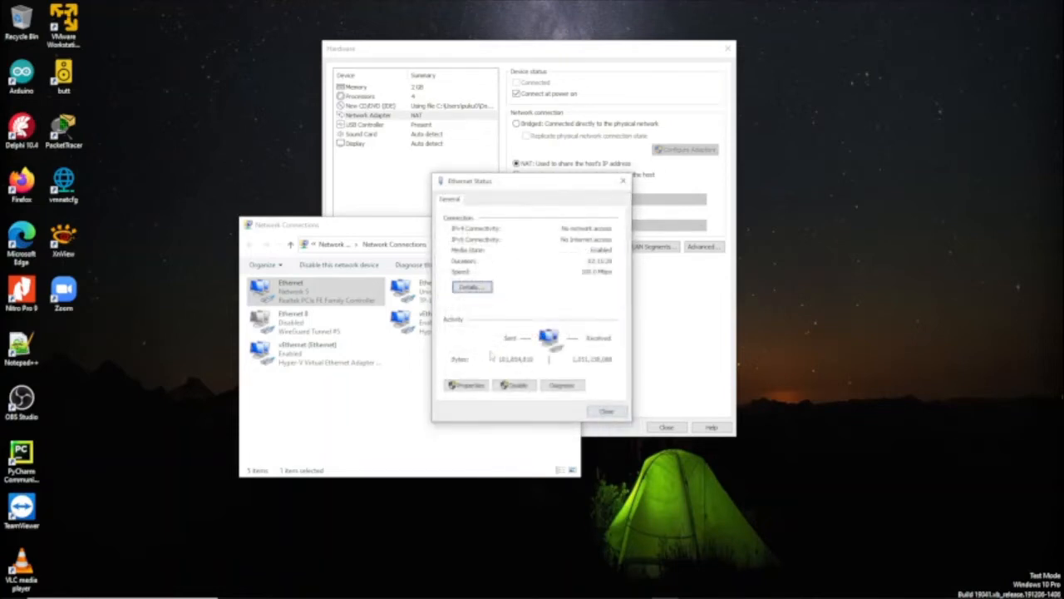
{"action": "left_click", "coordinate": [607, 409]}
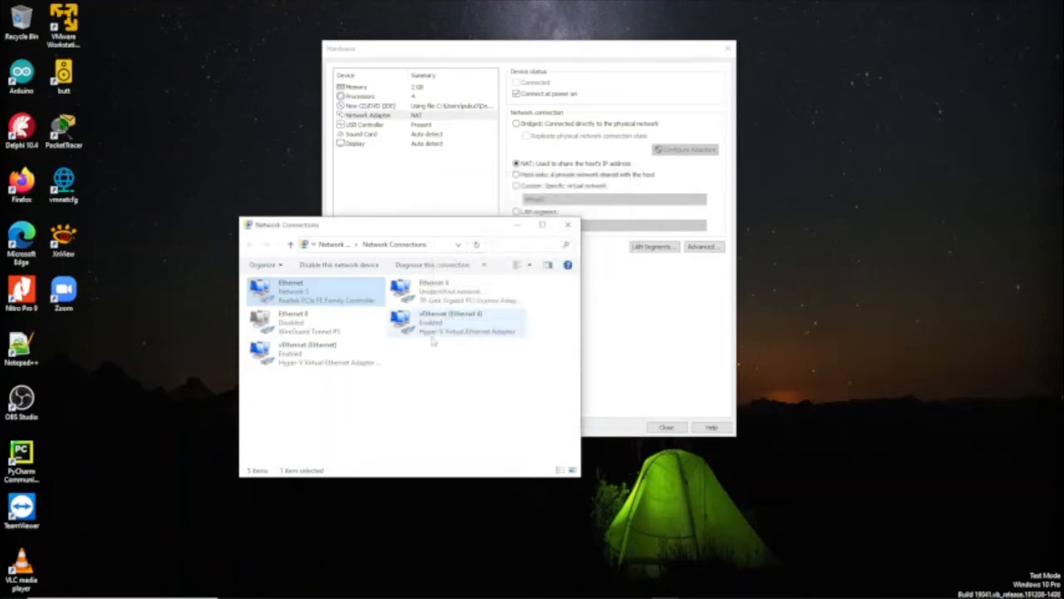
{"action": "left_click", "coordinate": [434, 301]}
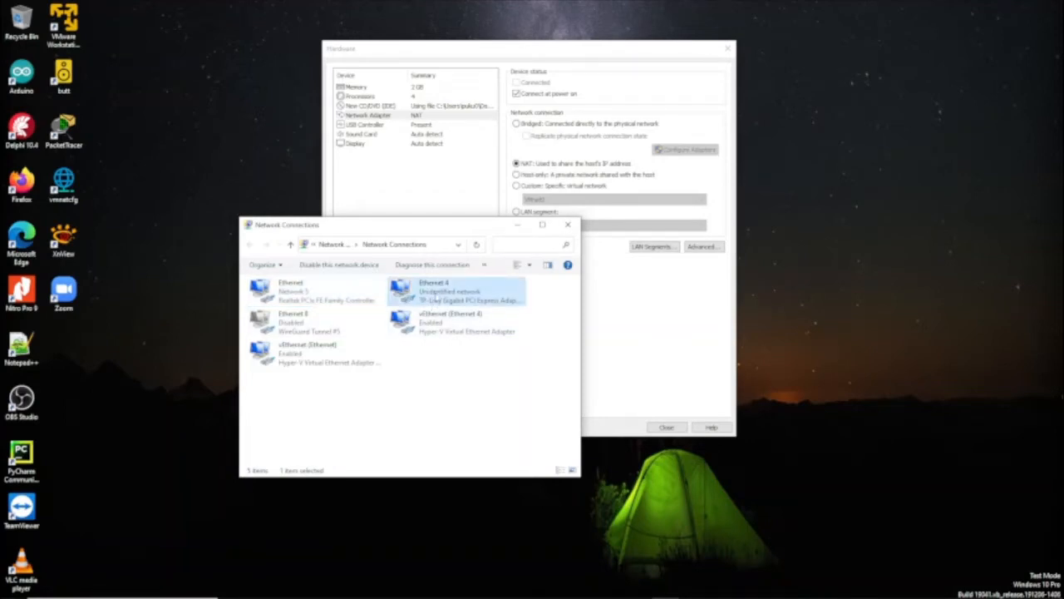
{"action": "right_click", "coordinate": [435, 294]}
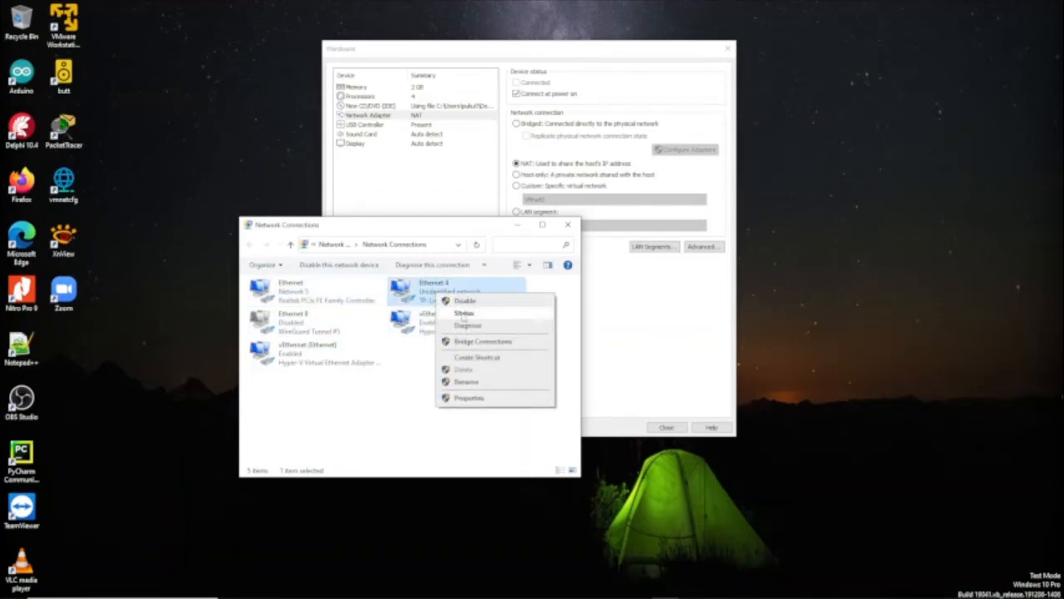
{"action": "left_click", "coordinate": [316, 295]}
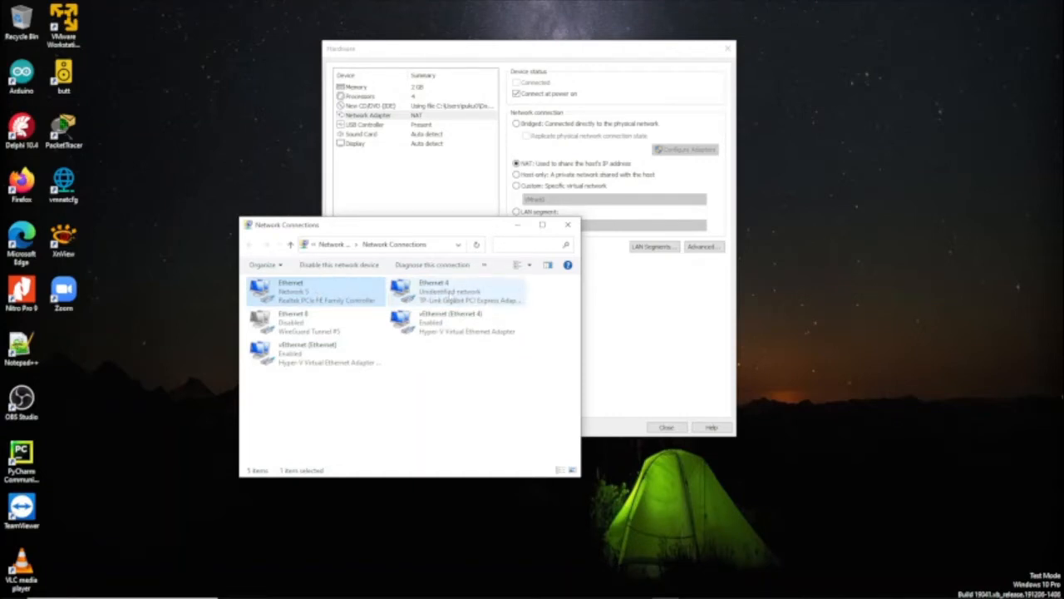
{"action": "left_click", "coordinate": [449, 294]}
{"action": "right_click", "coordinate": [449, 296]}
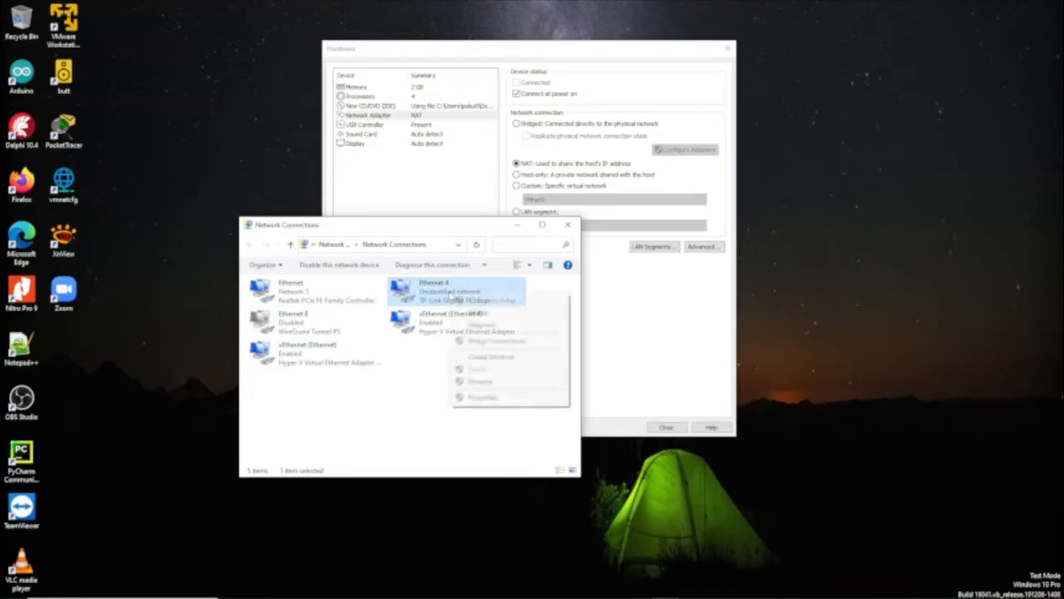
{"action": "left_click", "coordinate": [468, 313]}
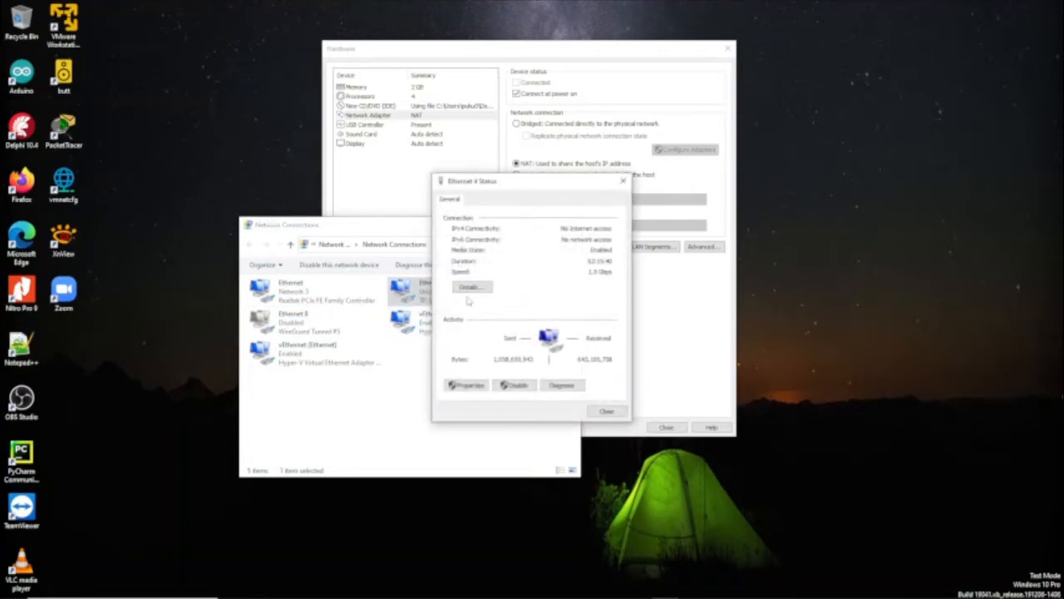
{"action": "left_click", "coordinate": [471, 287]}
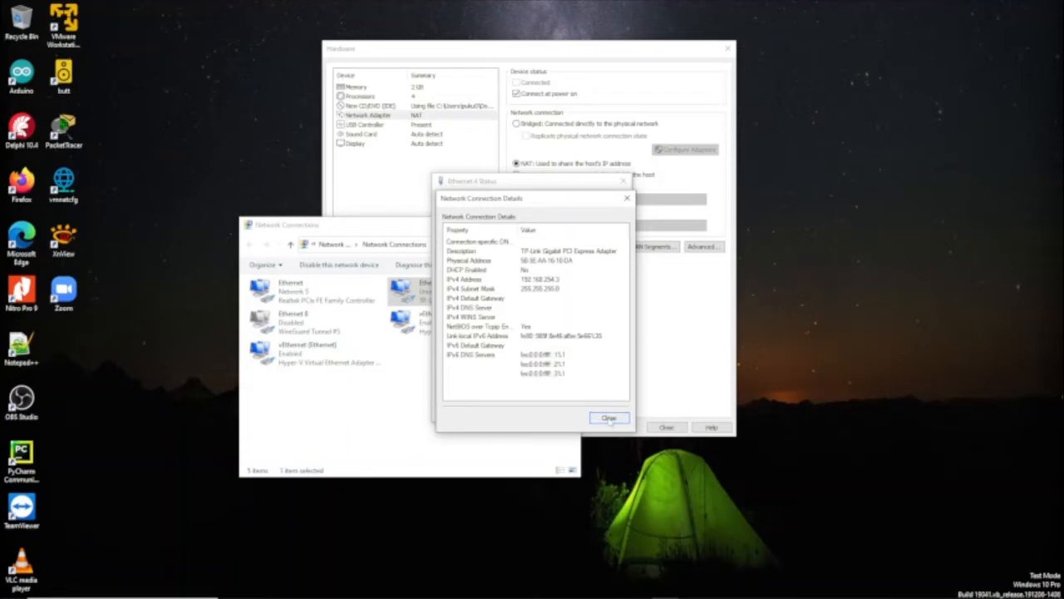
{"action": "left_click", "coordinate": [610, 417]}
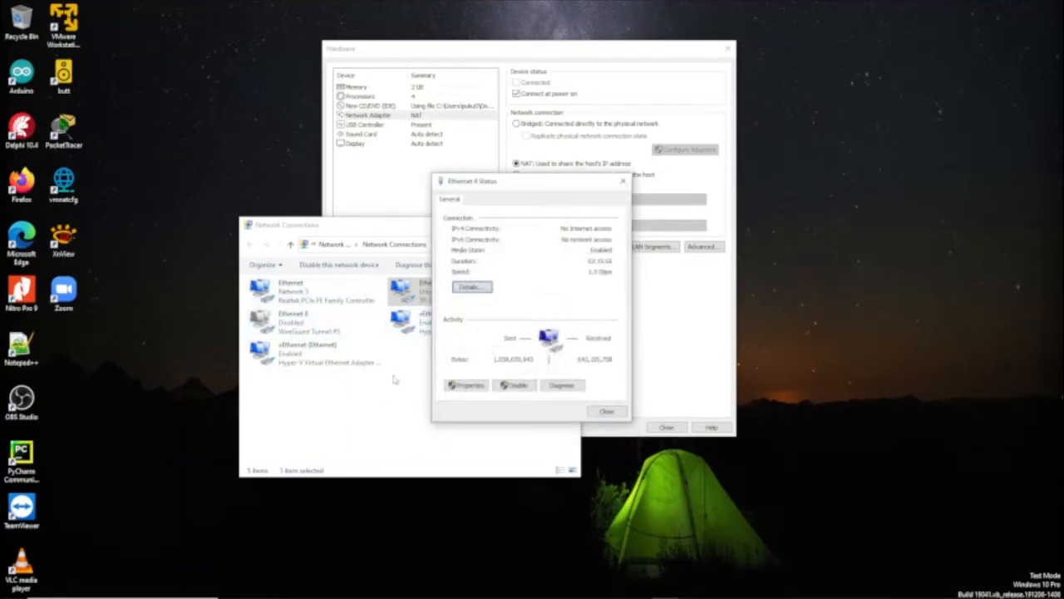
{"action": "left_click", "coordinate": [606, 413]}
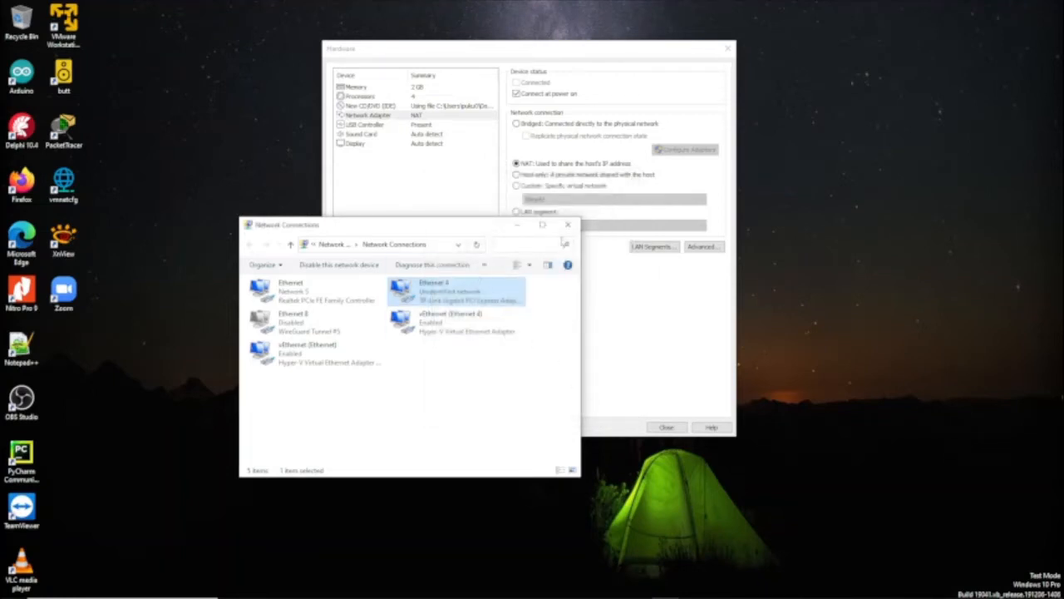
Close Network Connections and add a second network adapter to the virtual machine
{"action": "left_click", "coordinate": [519, 227]}
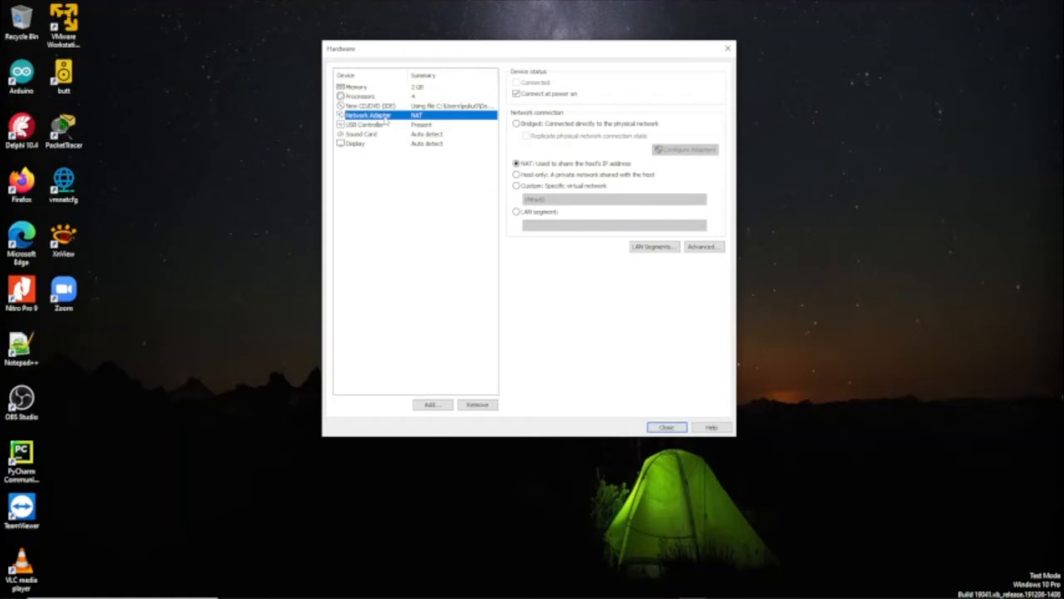
{"action": "left_click", "coordinate": [432, 405]}
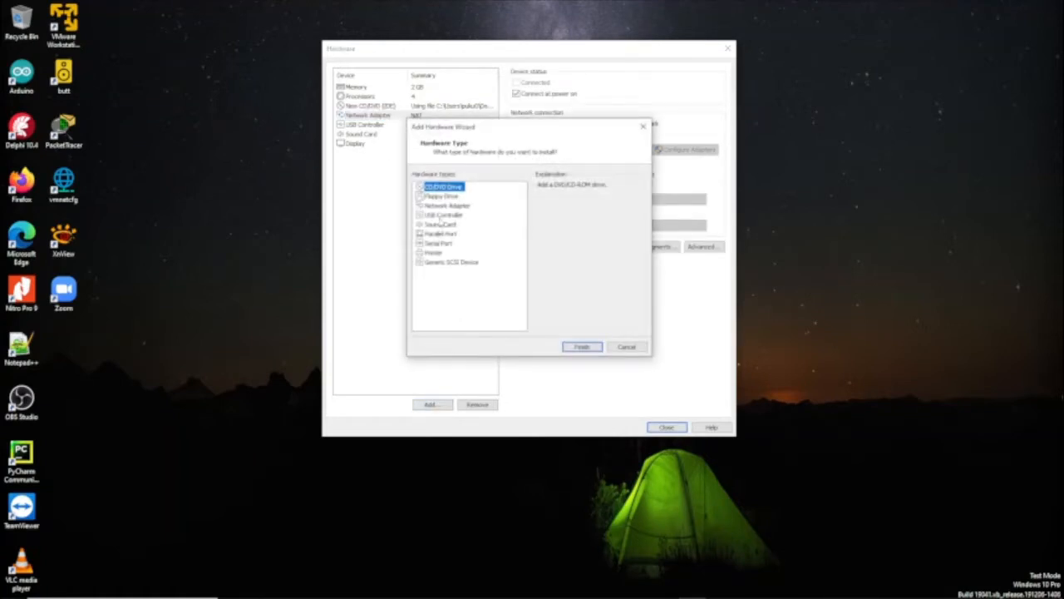
{"action": "left_click", "coordinate": [443, 205]}
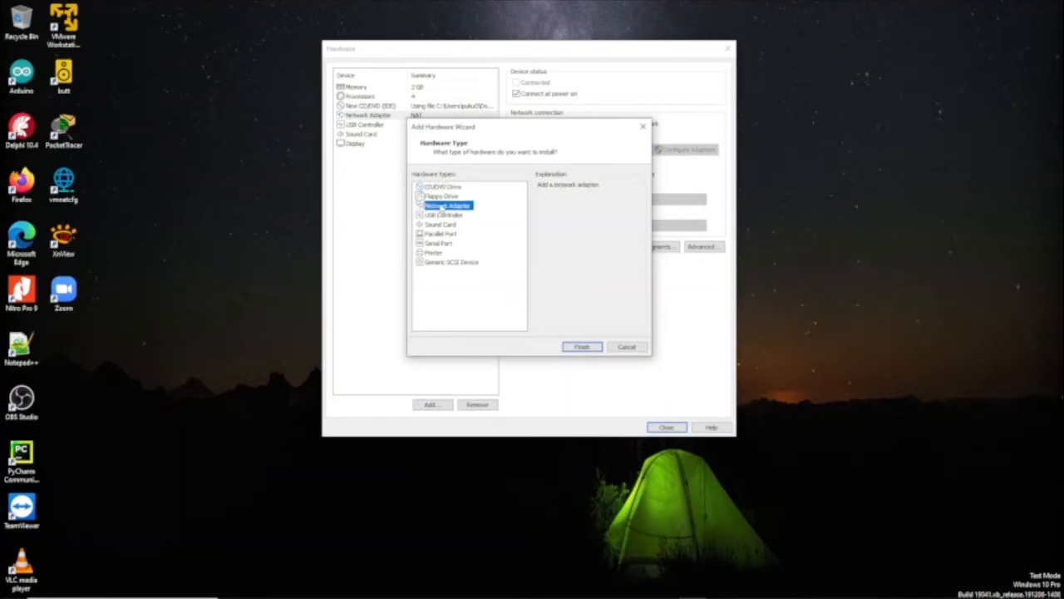
{"action": "left_click", "coordinate": [581, 347]}
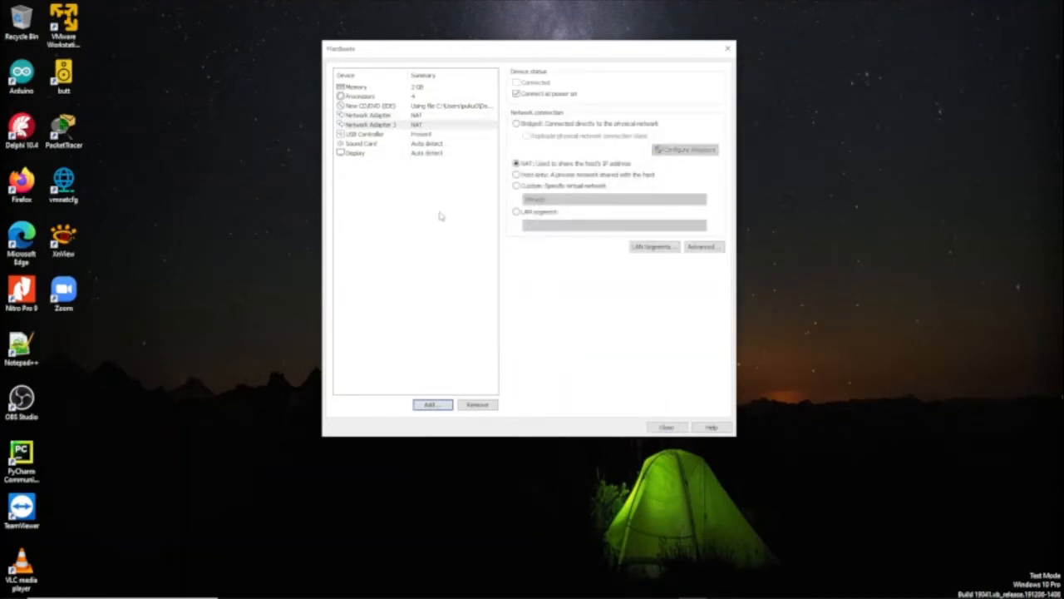
Connect the first network adapter to the custom virtual network VMnet0
{"action": "left_click", "coordinate": [373, 115]}
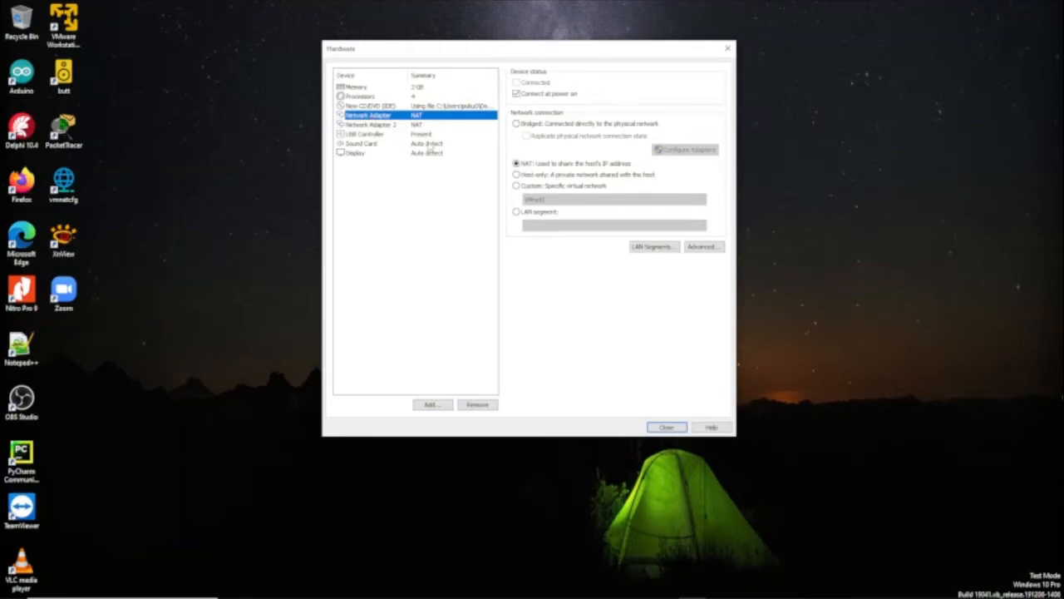
{"action": "left_click", "coordinate": [516, 186]}
{"action": "left_click", "coordinate": [551, 201]}
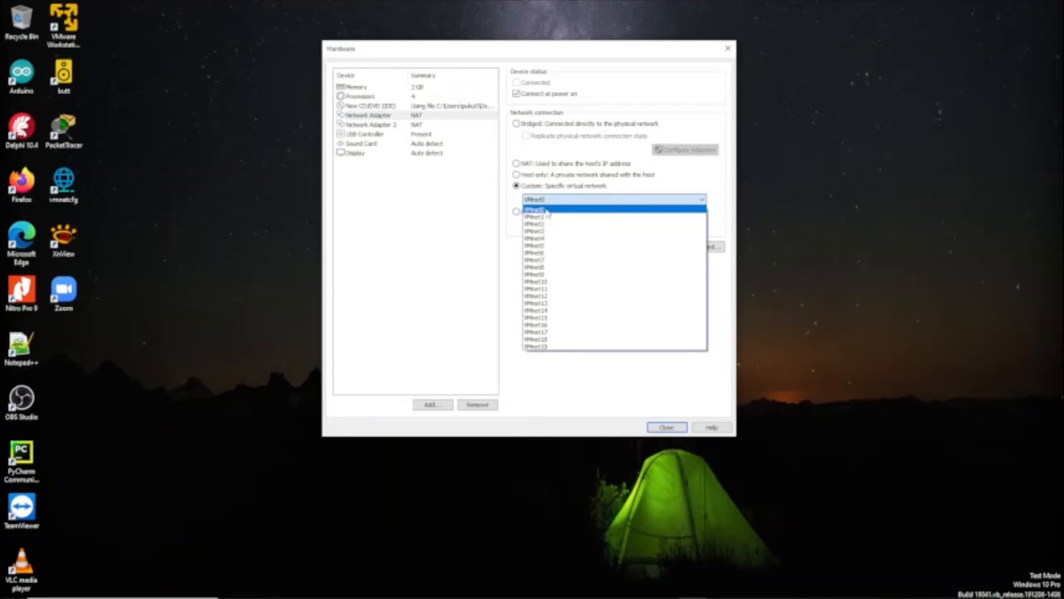
{"action": "left_click", "coordinate": [546, 210]}
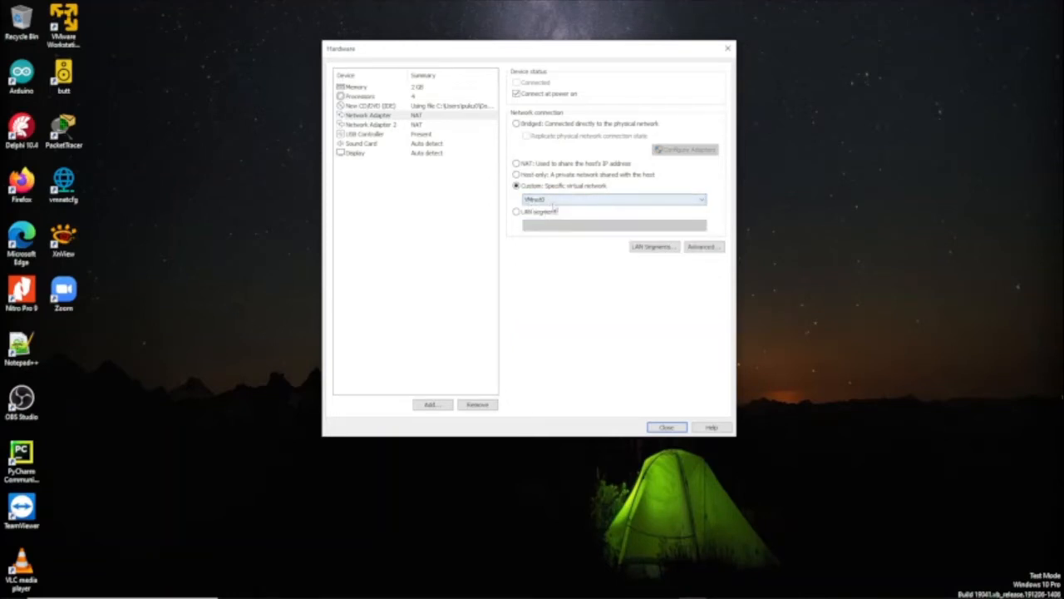
{"action": "left_click", "coordinate": [364, 126]}
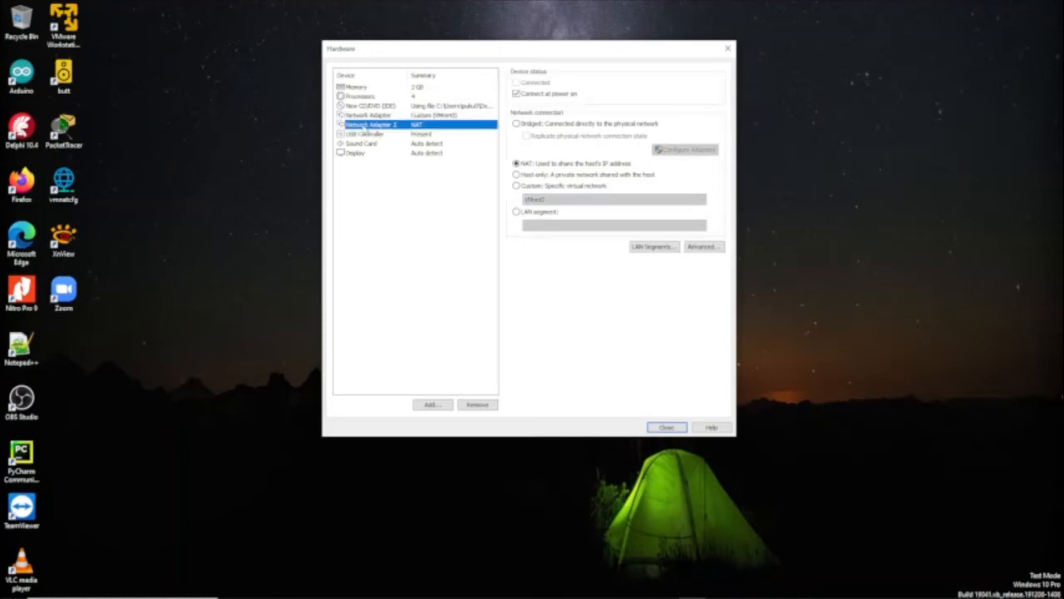
Switch the second network adapter from NAT to a custom network, choosing VMnet3
{"action": "left_click", "coordinate": [517, 188]}
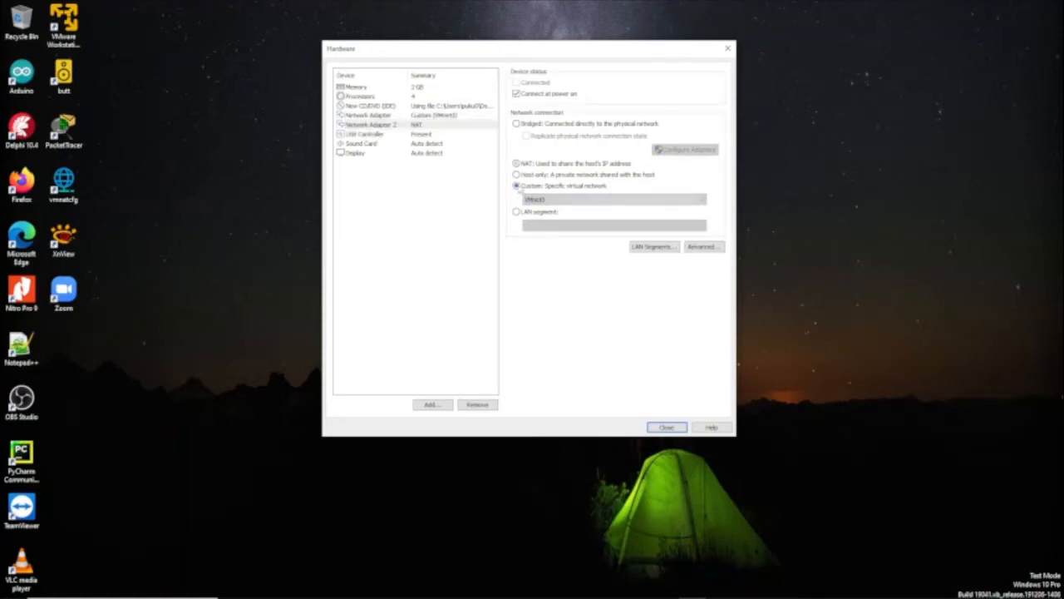
{"action": "left_click", "coordinate": [555, 200]}
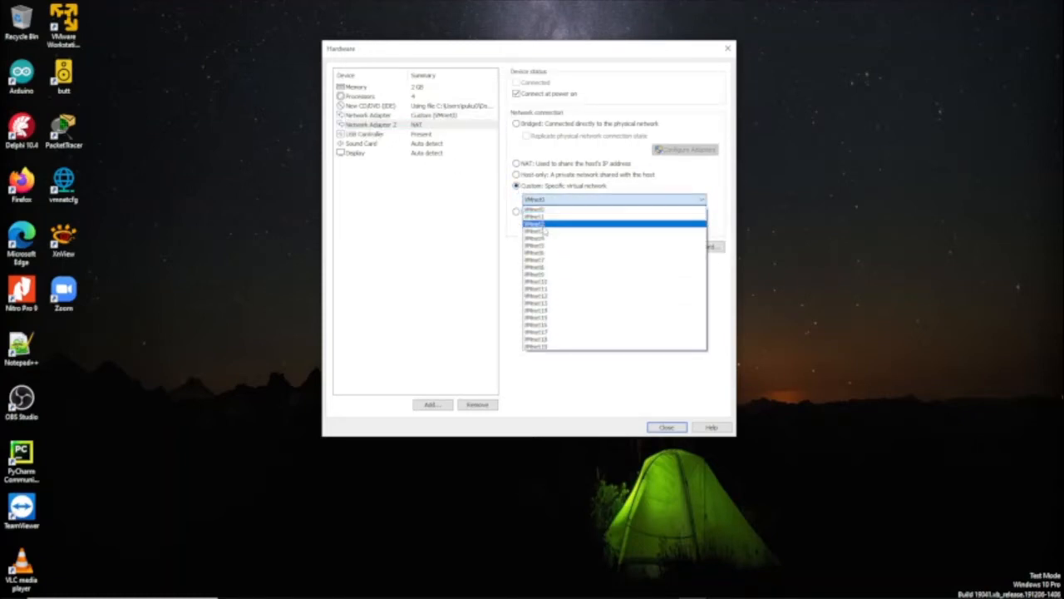
{"action": "left_click", "coordinate": [544, 231]}
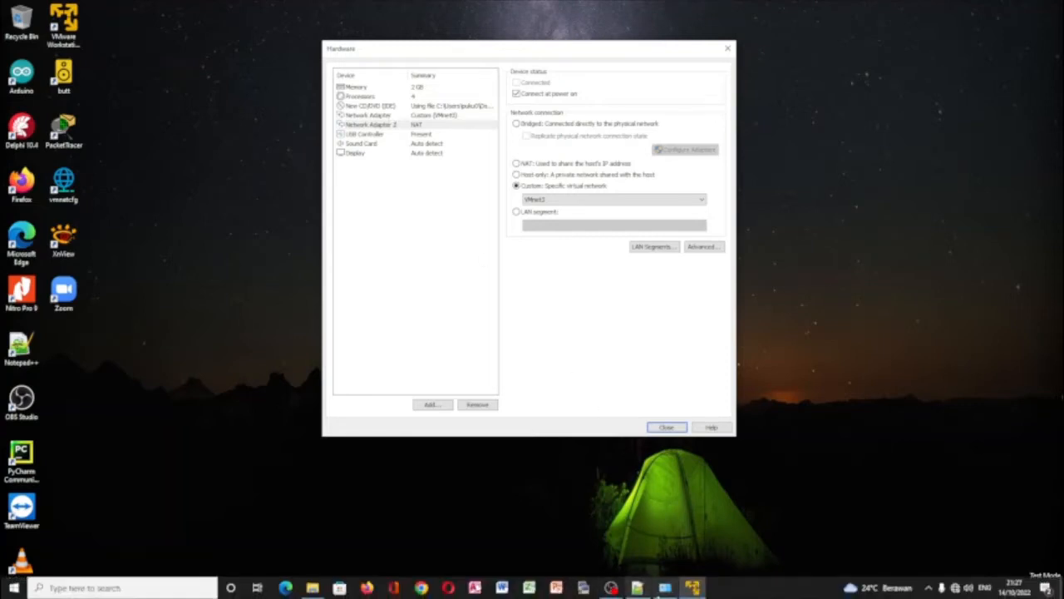
{"action": "left_click", "coordinate": [665, 588]}
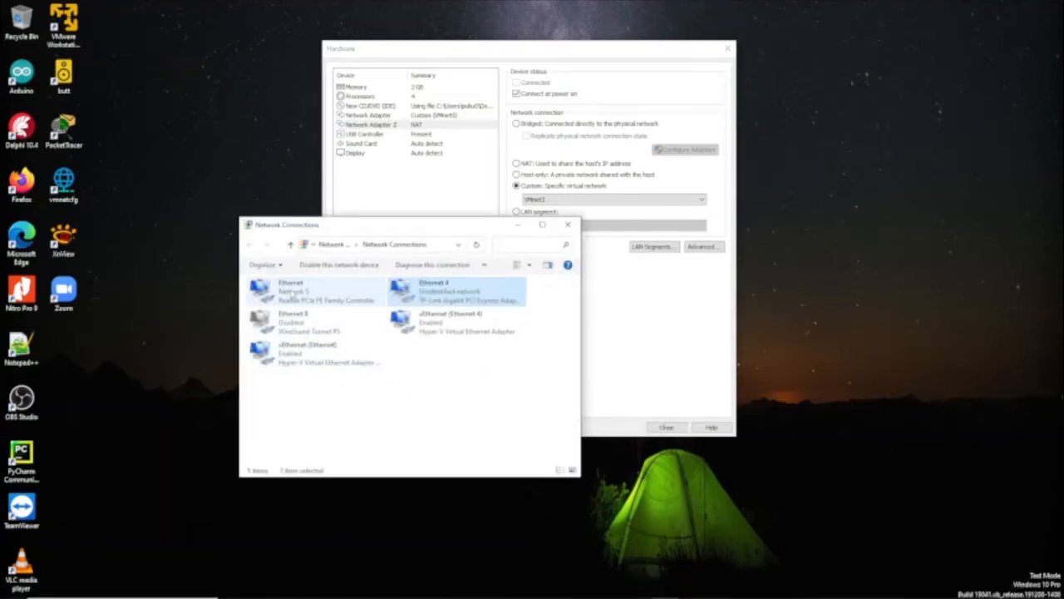
{"action": "left_click", "coordinate": [292, 291]}
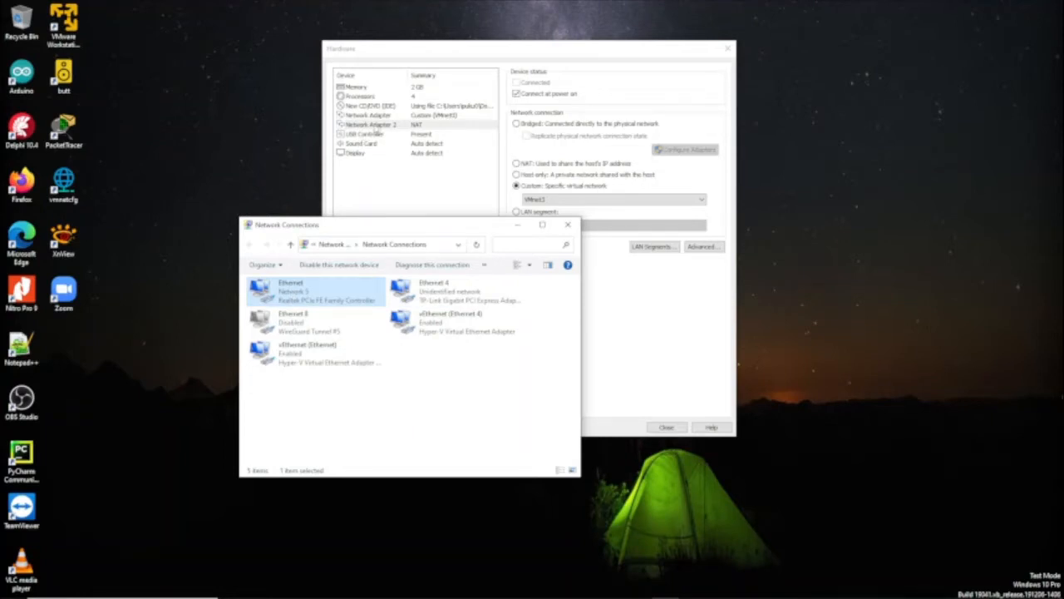
{"action": "left_click", "coordinate": [446, 301]}
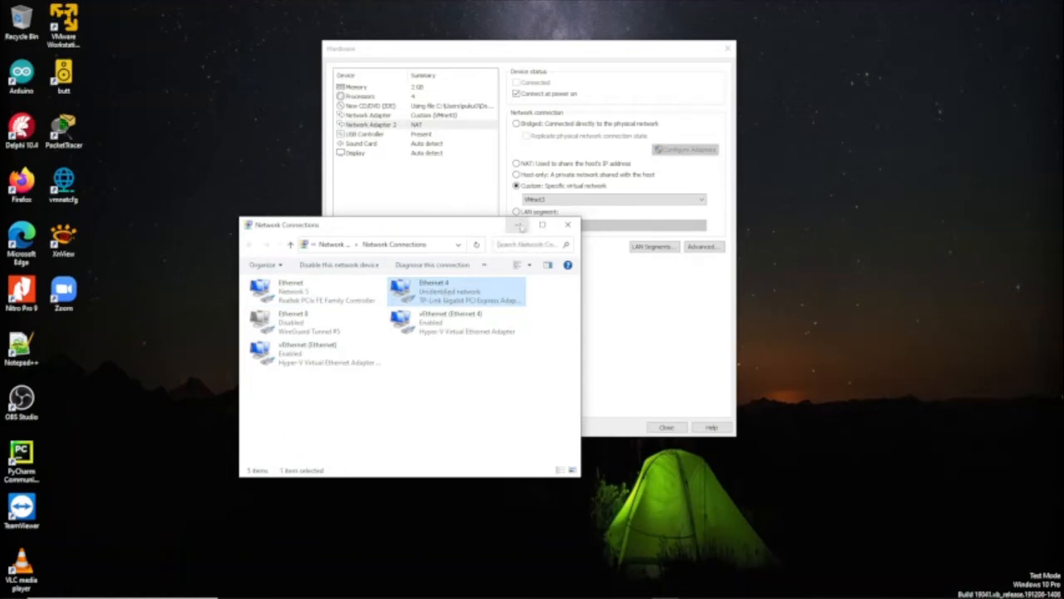
{"action": "left_click", "coordinate": [518, 226]}
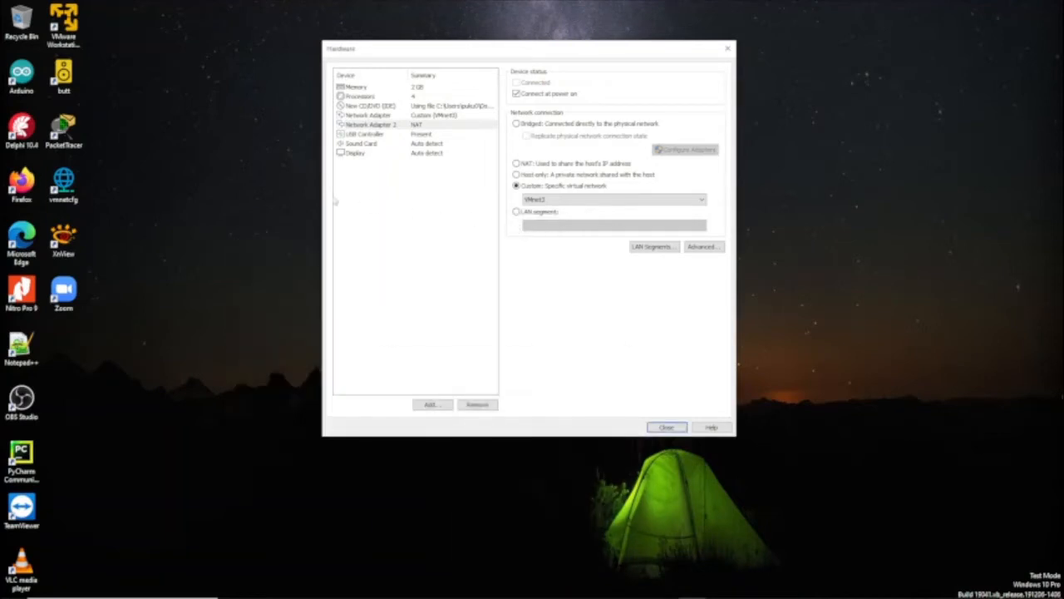
Run vmnetcfg with admin rights, confirm VMnet3 bridges to the TP-Link adapter, and save
{"action": "double_click", "coordinate": [66, 190]}
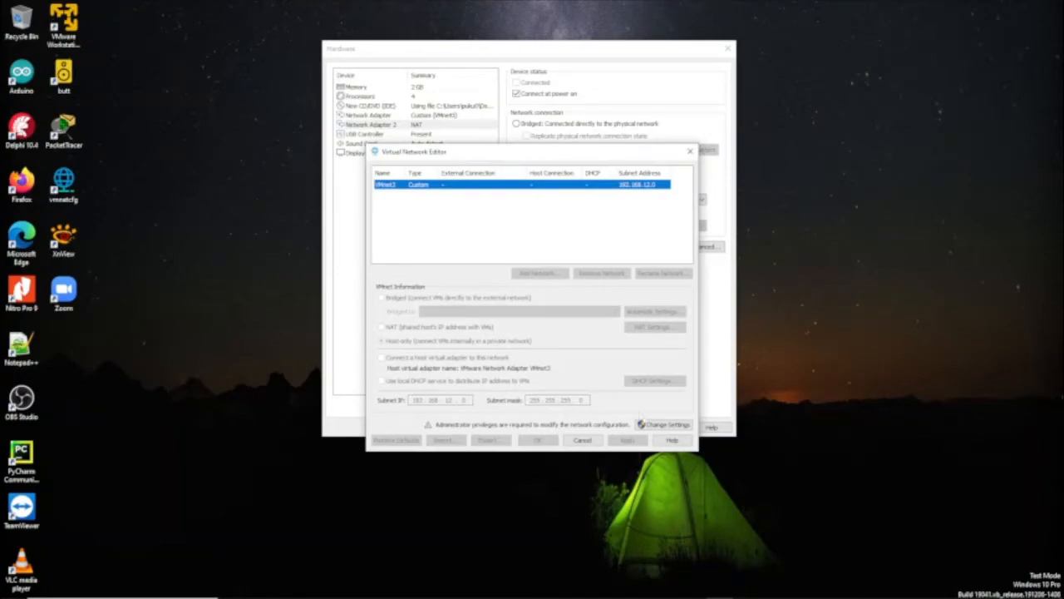
{"action": "left_click", "coordinate": [647, 425]}
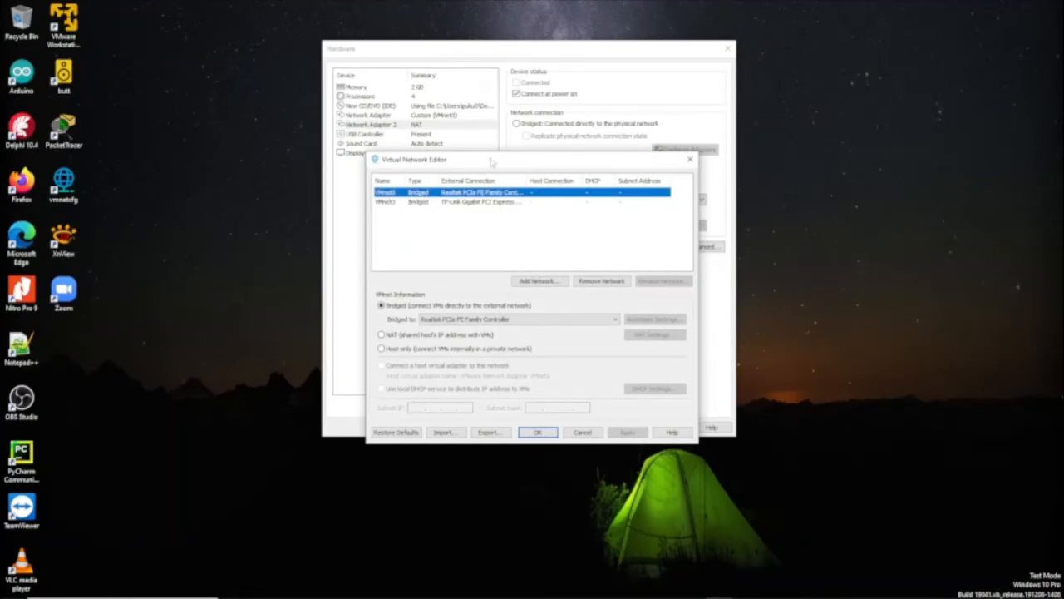
{"action": "left_click_drag", "start_coordinate": [492, 163], "coordinate": [481, 192]}
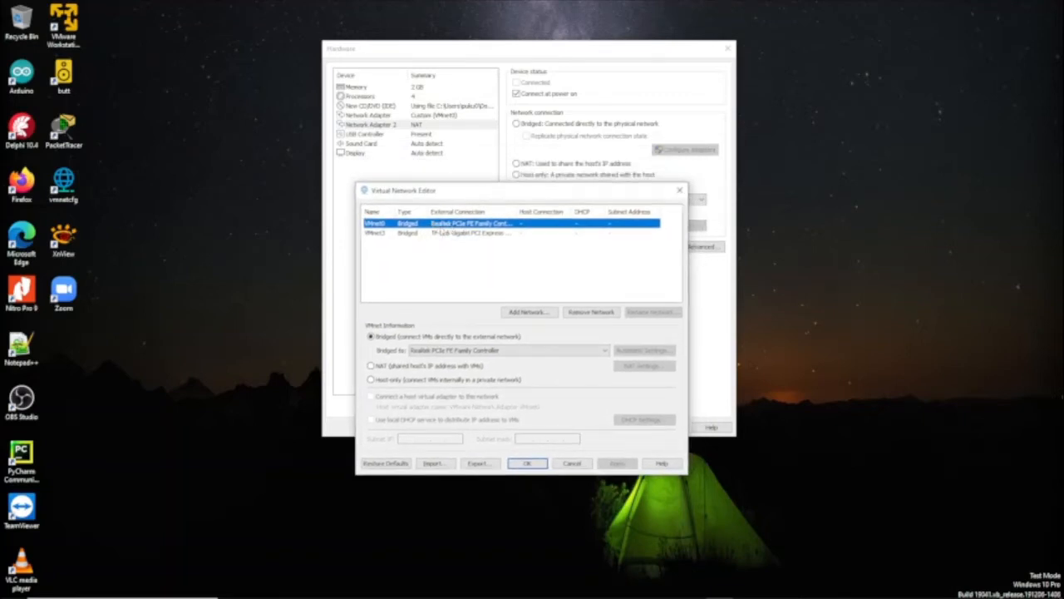
{"action": "left_click", "coordinate": [388, 236]}
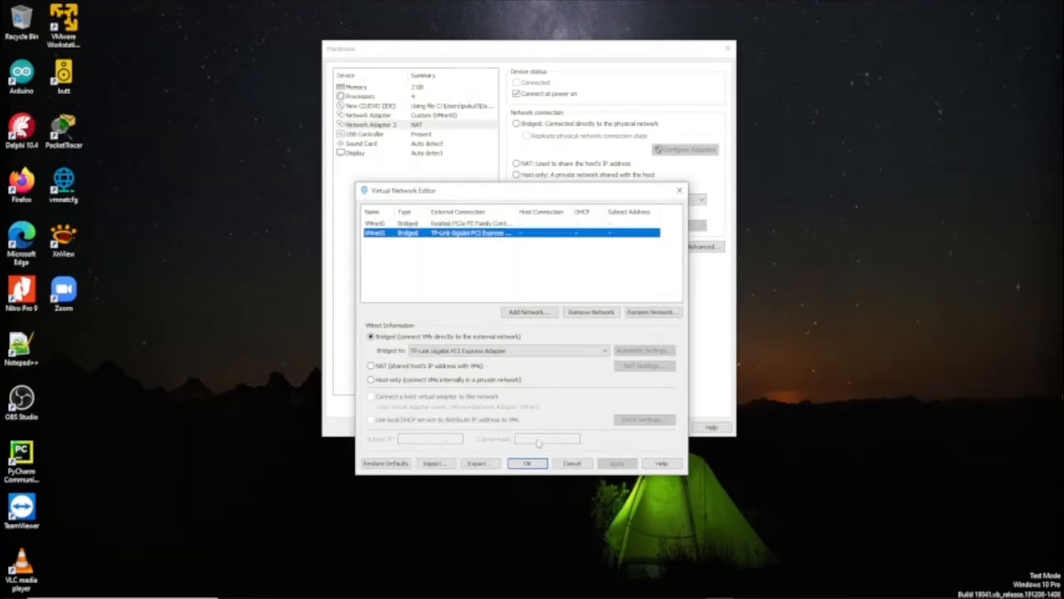
{"action": "left_click", "coordinate": [538, 466]}
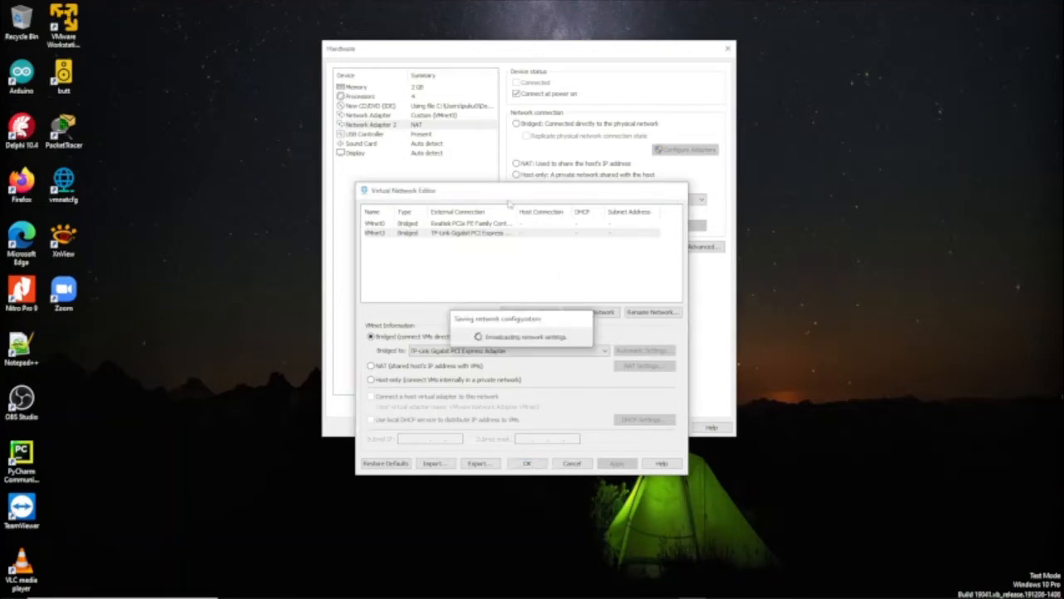
{"action": "left_click", "coordinate": [550, 201]}
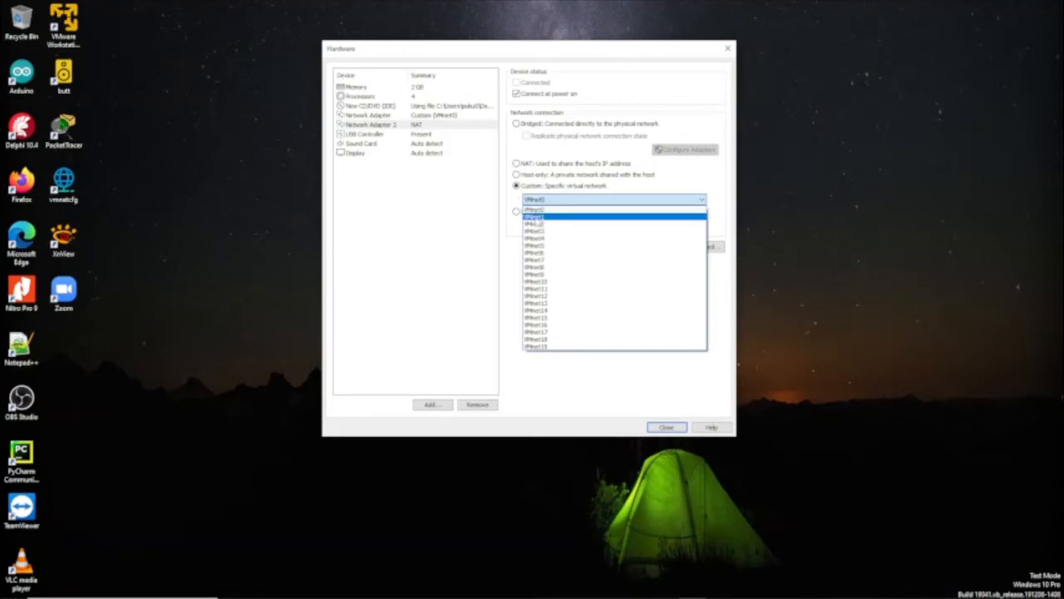
Connect the first network adapter to the custom network VMnet0
{"action": "left_click", "coordinate": [537, 210]}
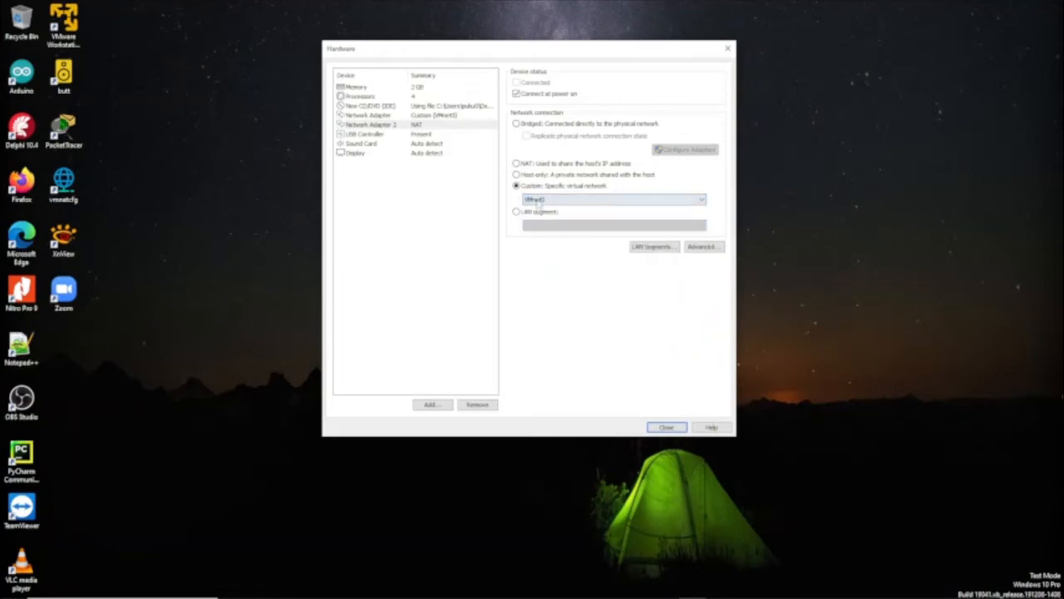
{"action": "left_click", "coordinate": [385, 116]}
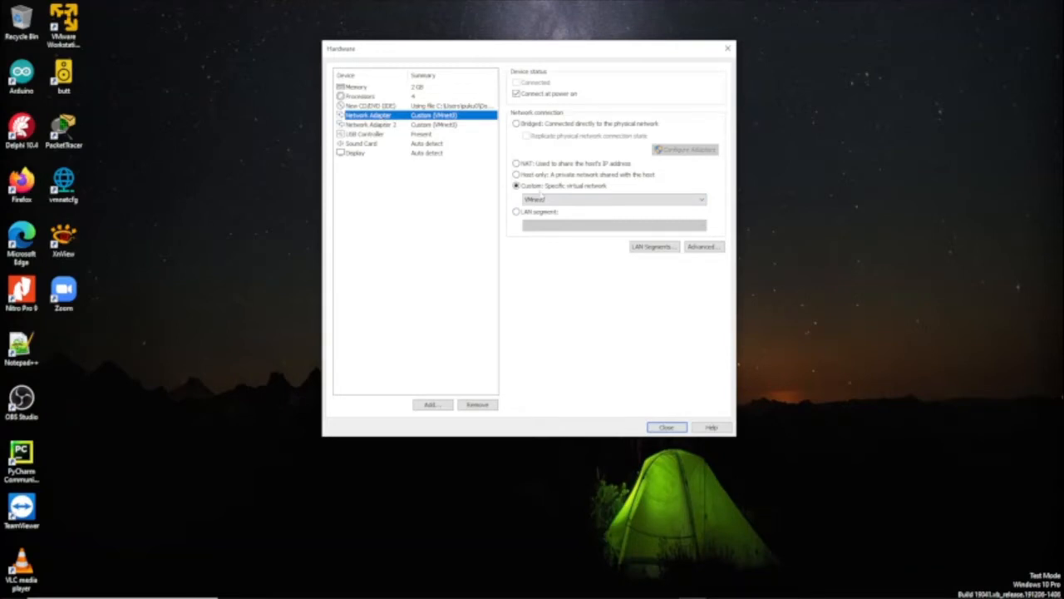
{"action": "left_click", "coordinate": [541, 199]}
{"action": "left_click", "coordinate": [545, 207]}
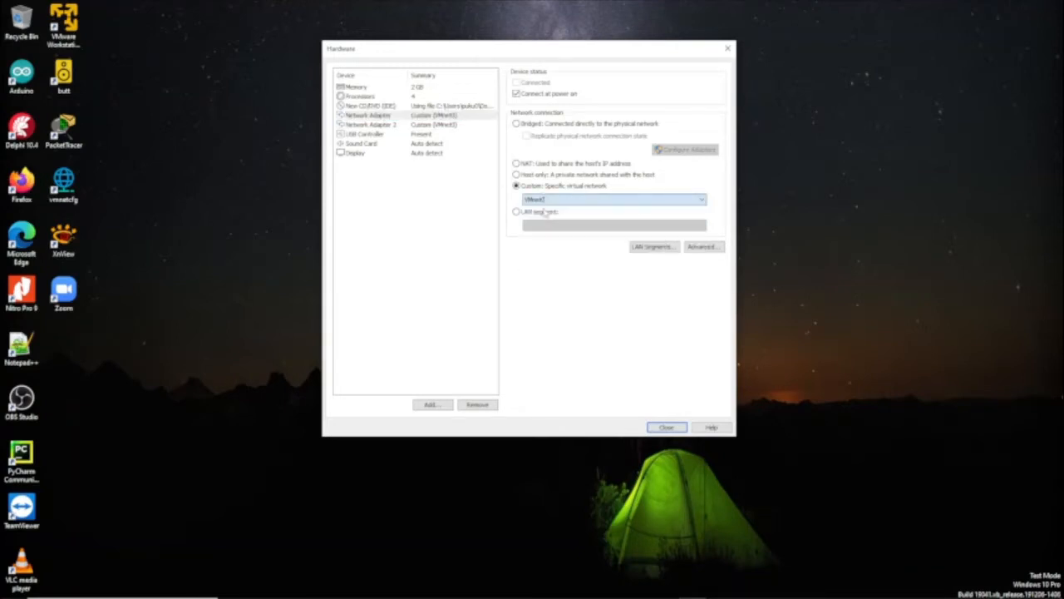
Connect the second network adapter to VMnet3, then relaunch vmnetcfg
{"action": "left_click", "coordinate": [384, 125]}
{"action": "left_click", "coordinate": [545, 200]}
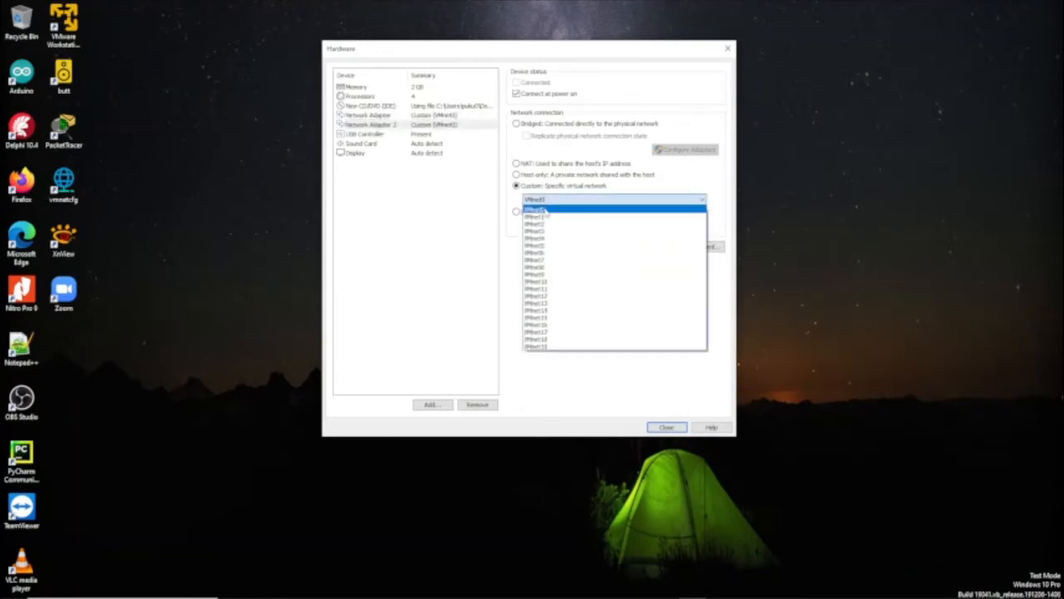
{"action": "left_click", "coordinate": [543, 235]}
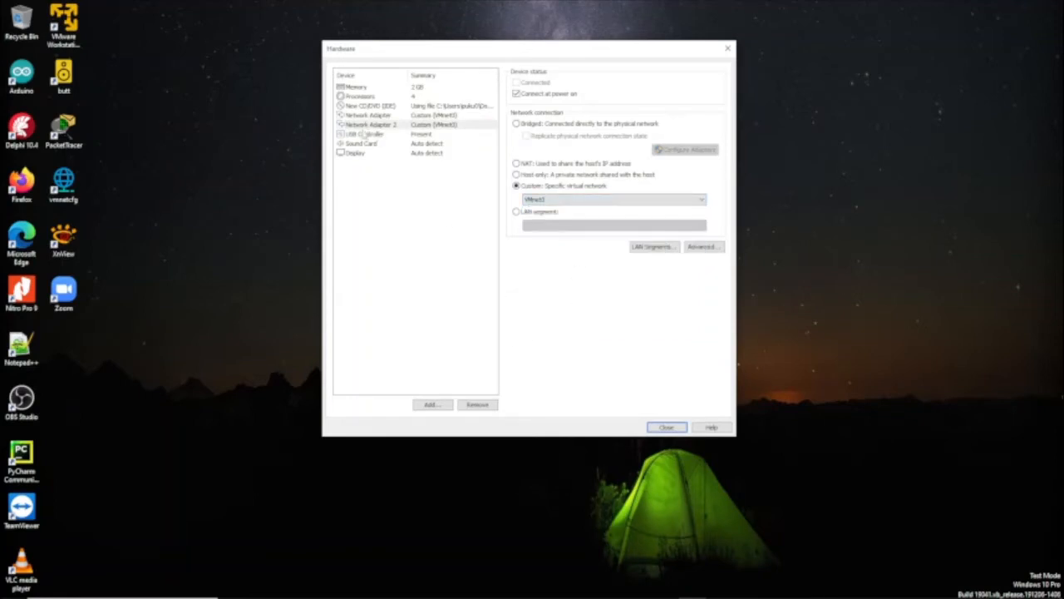
{"action": "left_click", "coordinate": [366, 134]}
{"action": "left_click", "coordinate": [365, 115]}
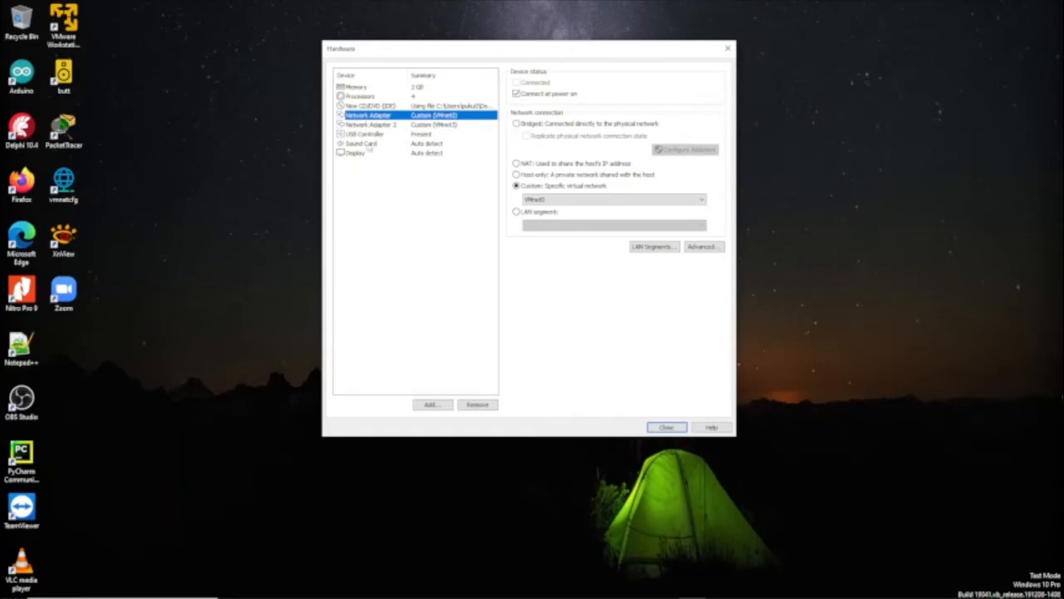
{"action": "double_click", "coordinate": [64, 186]}
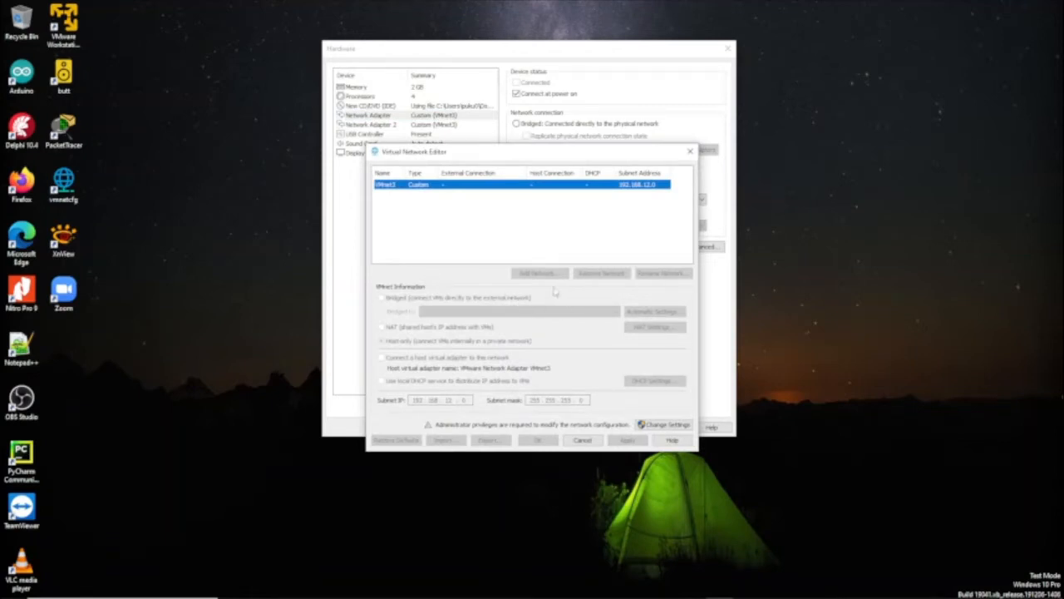
Verify VMnet0 bridges to the Realtek controller and VMnet3 to the TP-Link adapter, then close the editor
{"action": "left_click", "coordinate": [652, 424]}
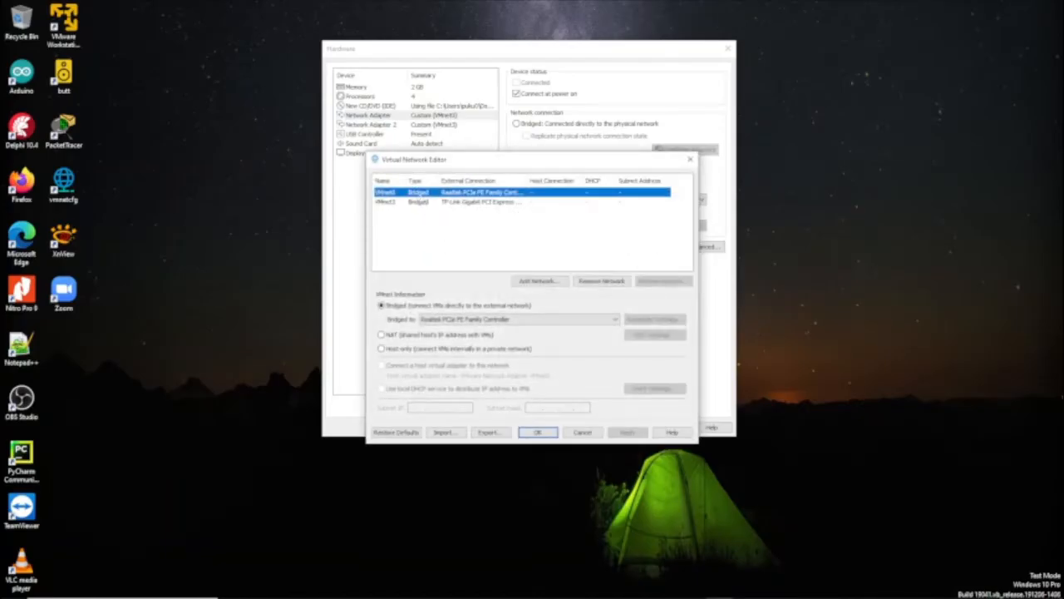
{"action": "left_click", "coordinate": [418, 203]}
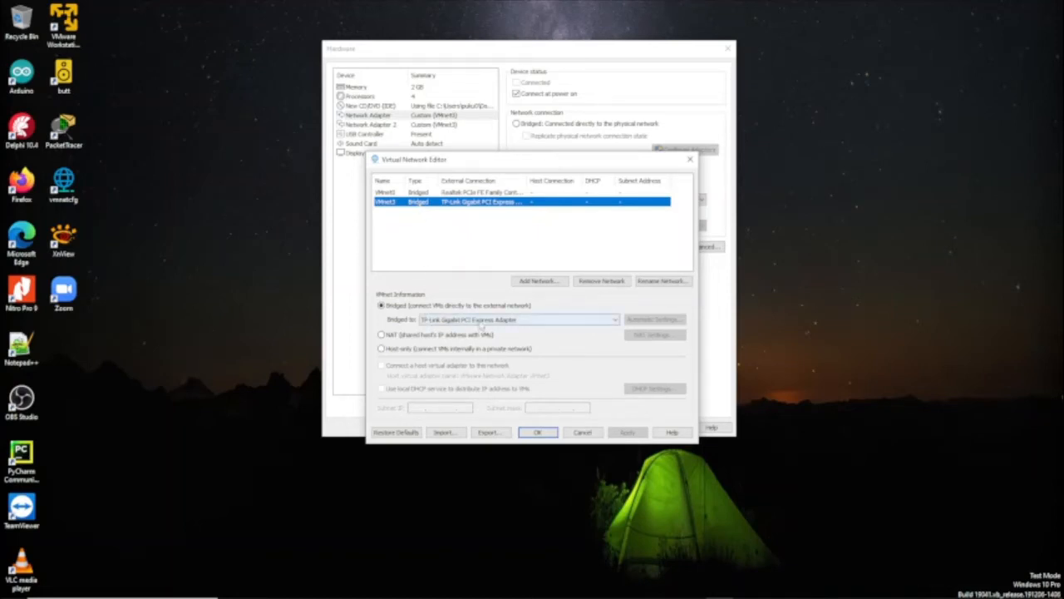
{"action": "left_click", "coordinate": [407, 194]}
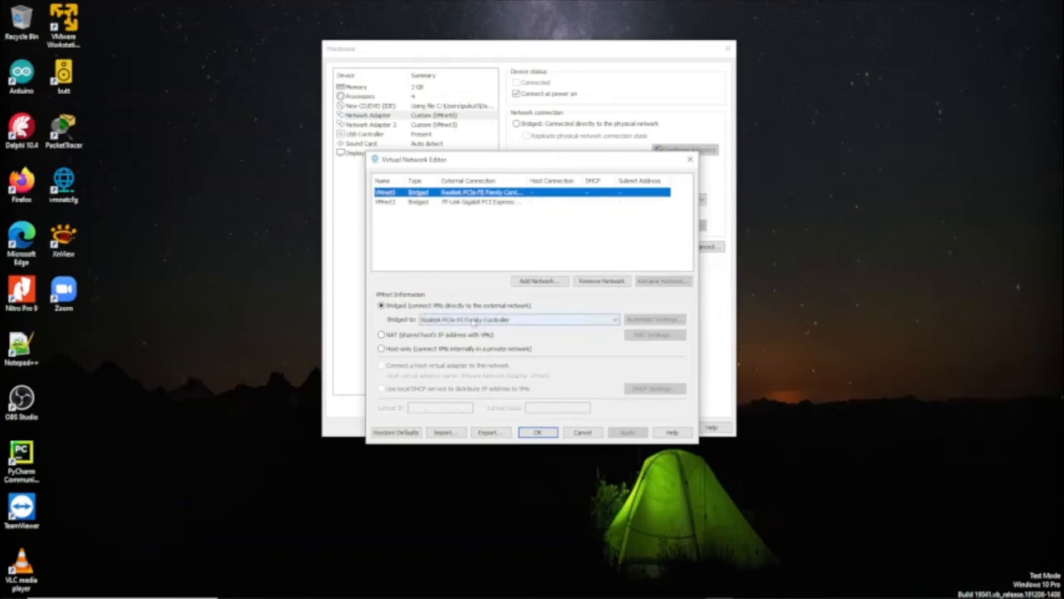
{"action": "left_click", "coordinate": [387, 204]}
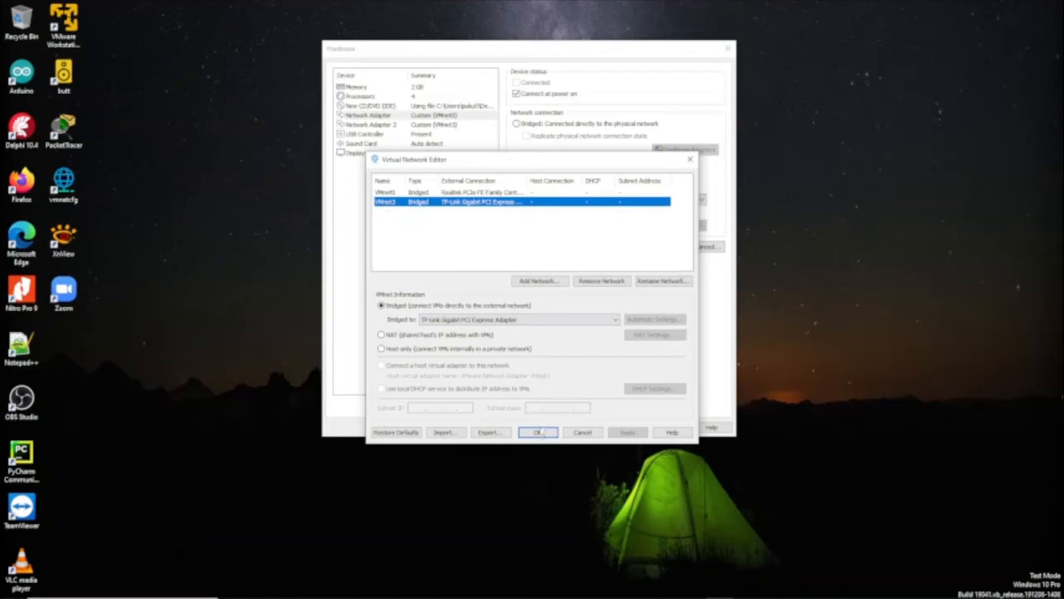
{"action": "left_click", "coordinate": [539, 433]}
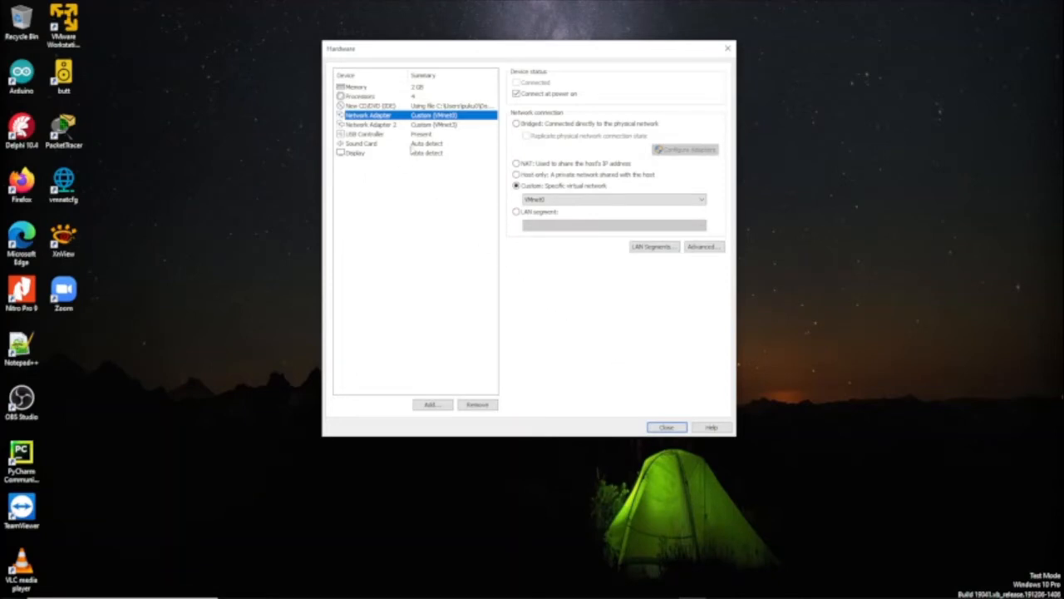
Close the hardware settings and finish the wizard to create and power on the pfSense VM
{"action": "left_click", "coordinate": [389, 124]}
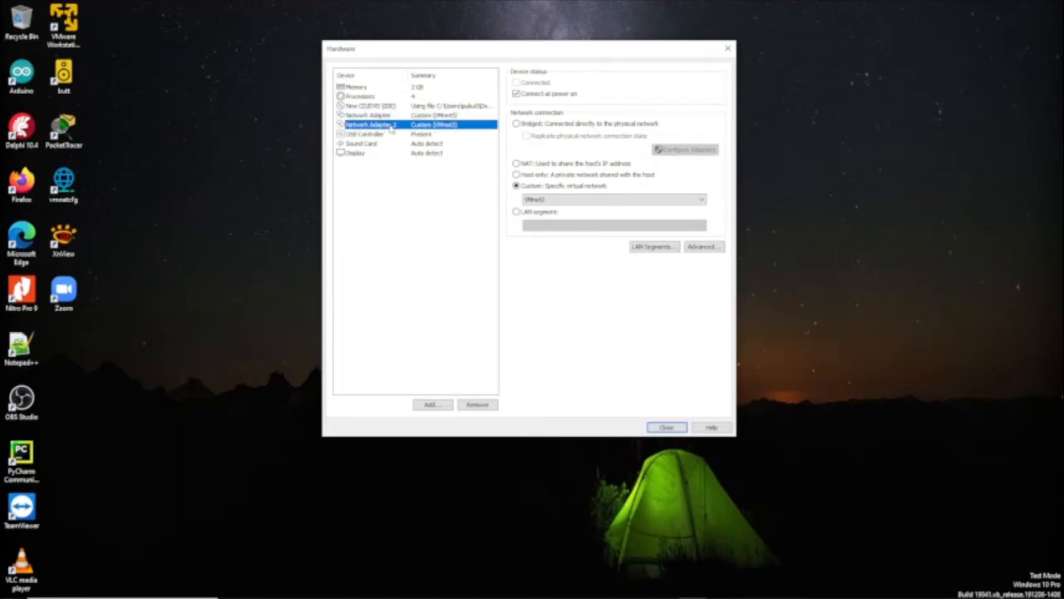
{"action": "left_click", "coordinate": [666, 427]}
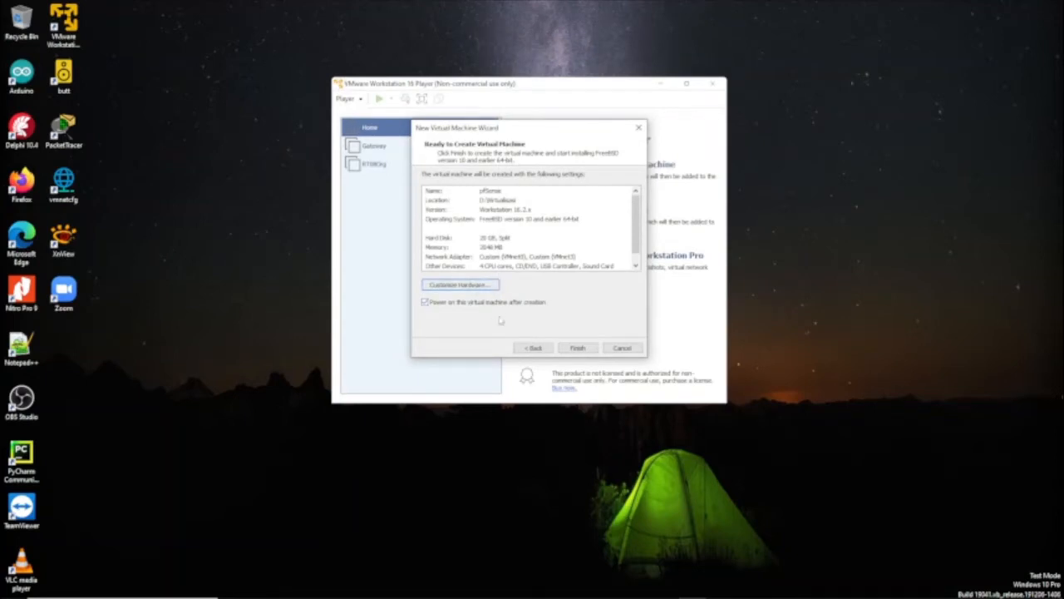
{"action": "left_click", "coordinate": [577, 349]}
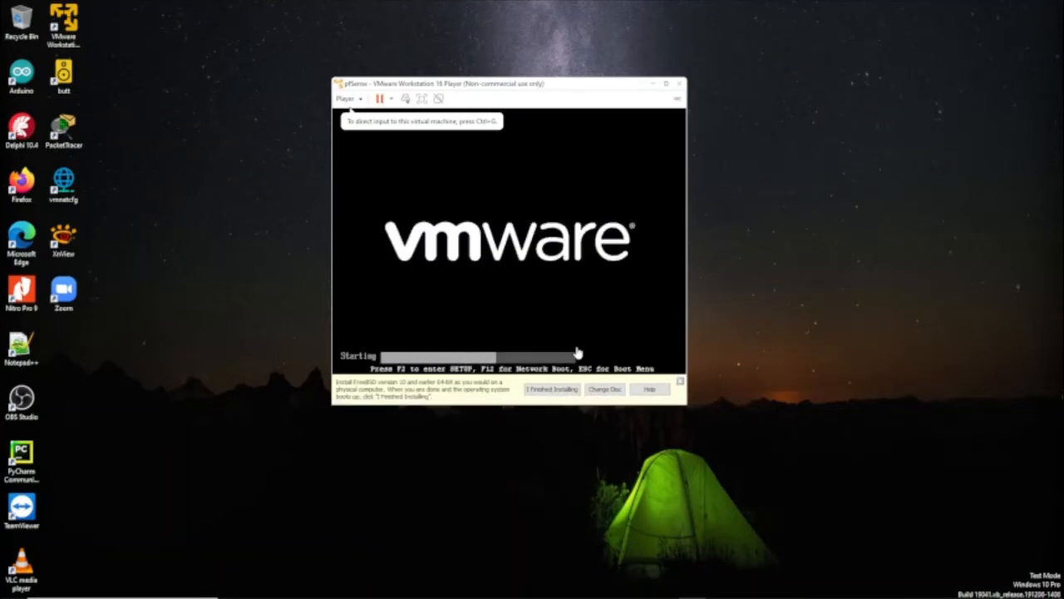
Dismiss the installation hint bar and let pfSense boot to the copyright notice
{"action": "left_click", "coordinate": [556, 390]}
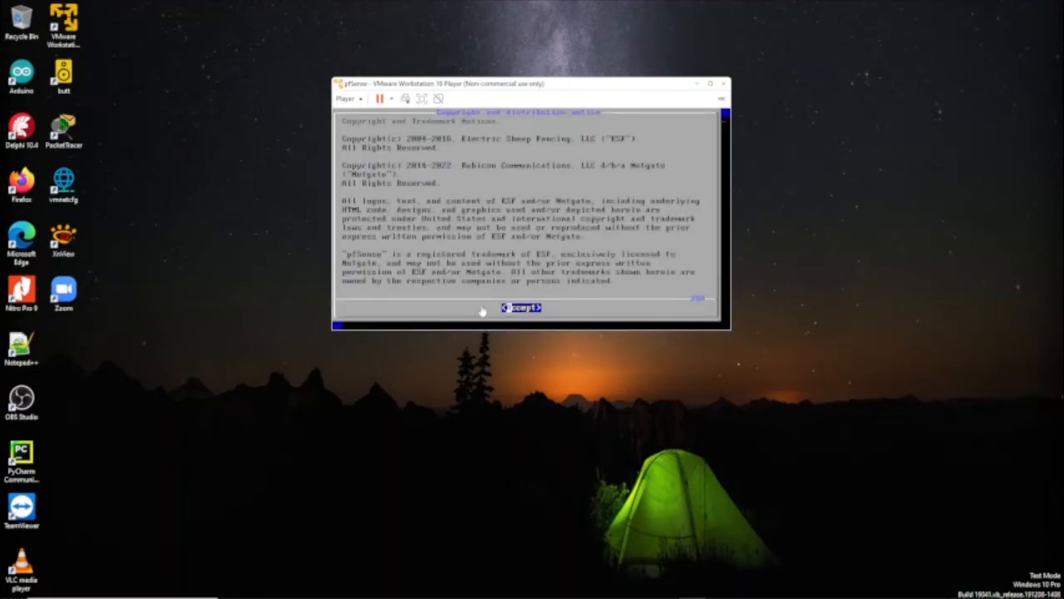
Accept the copyright notice, choose Install, keep the default keymap, and highlight Auto (UFS) BIOS
{"action": "left_click", "coordinate": [482, 311]}
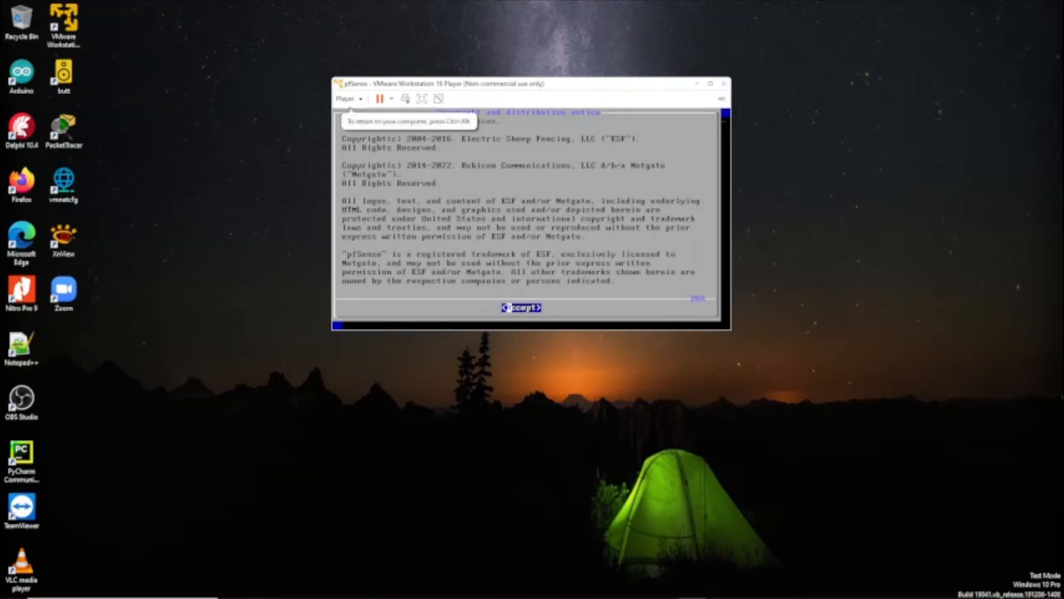
{"action": "key", "text": "Return"}
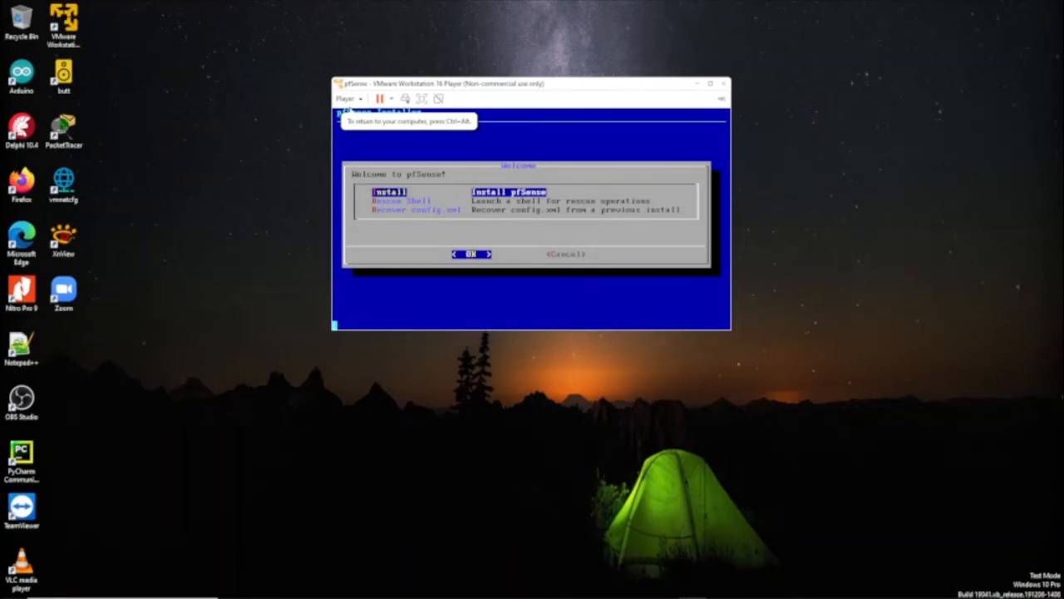
{"action": "key", "text": "Return"}
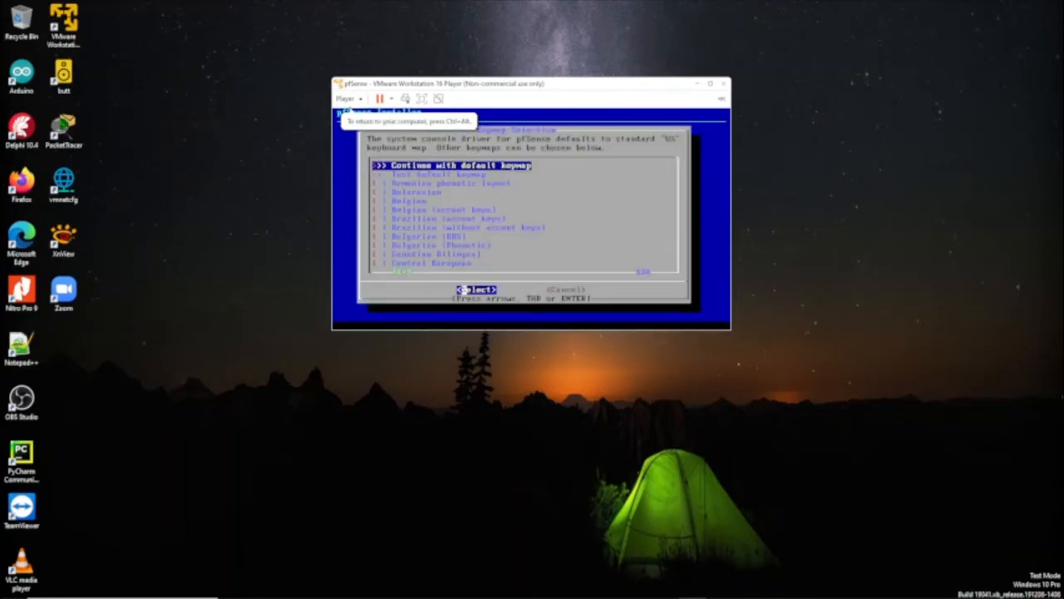
{"action": "key", "text": "Return"}
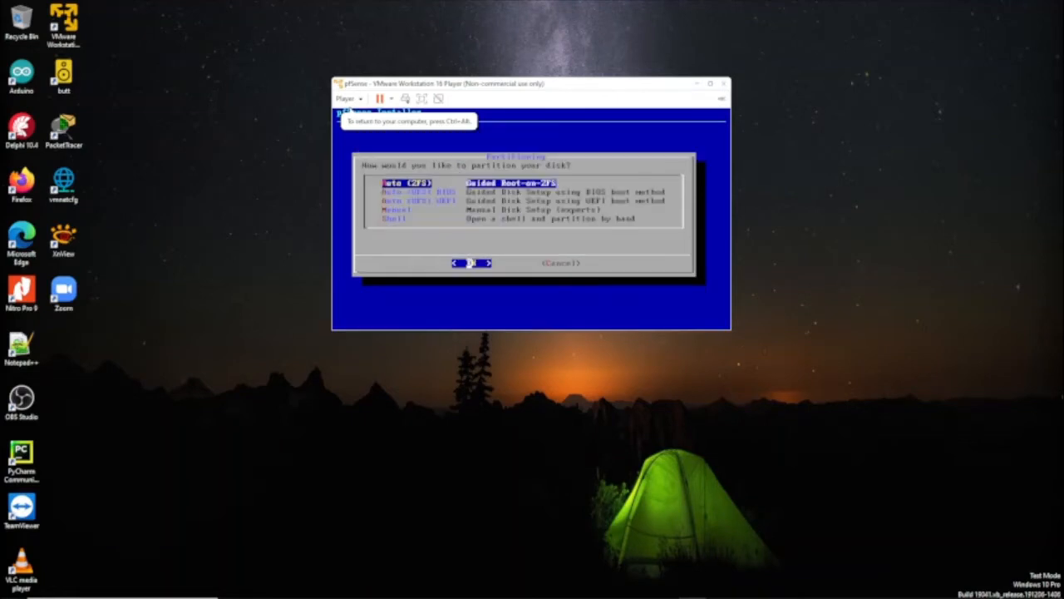
{"action": "key", "text": "Down"}
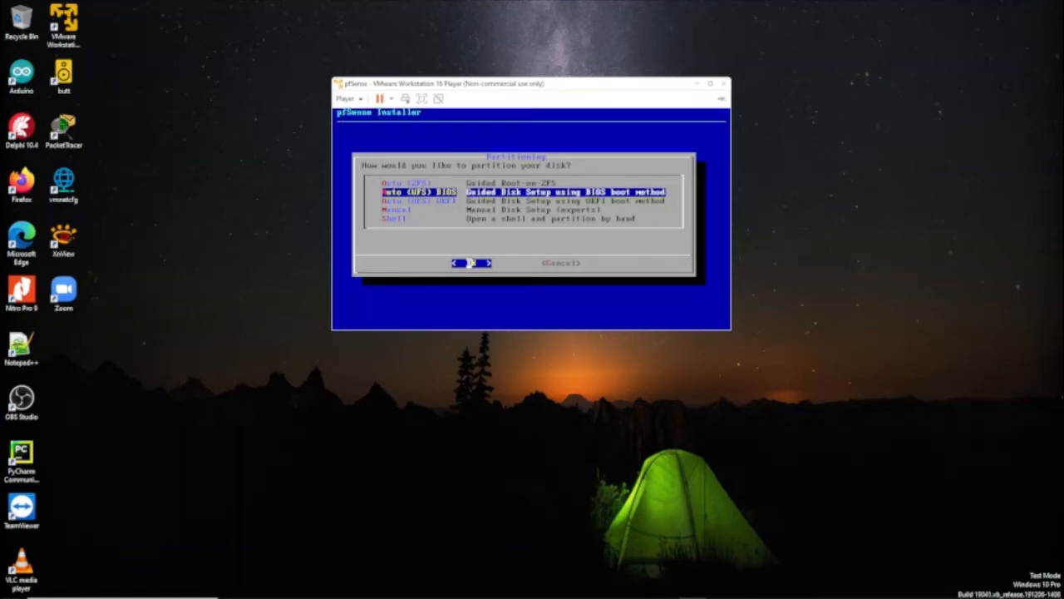
Confirm Auto (UFS) BIOS partitioning and let pfSense install to the virtual disk
{"action": "key", "text": "Return"}
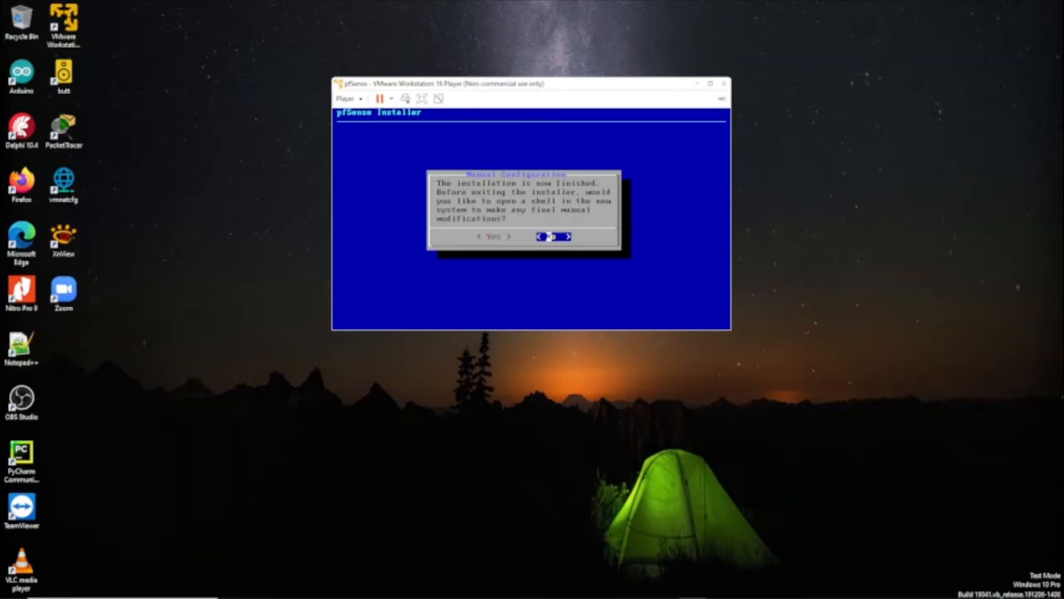
Decline the final shell for manual changes and reboot into the installed pfSense
{"action": "left_click", "coordinate": [549, 236]}
{"action": "key", "text": "Return"}
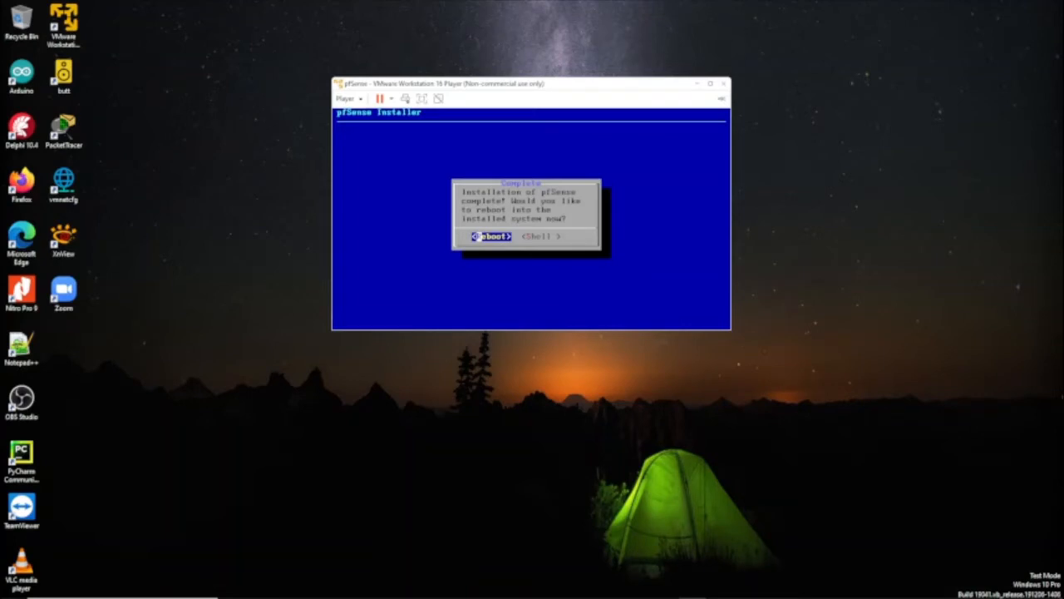
{"action": "key", "text": "Return"}
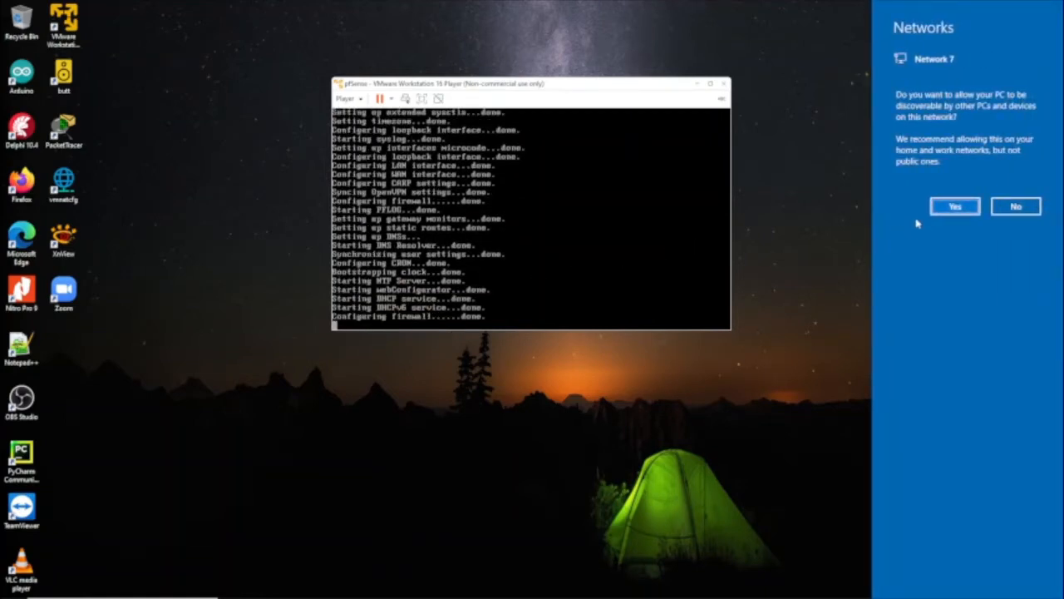
Allow the host PC to be discoverable on the new network while pfSense boots
{"action": "left_click", "coordinate": [948, 206]}
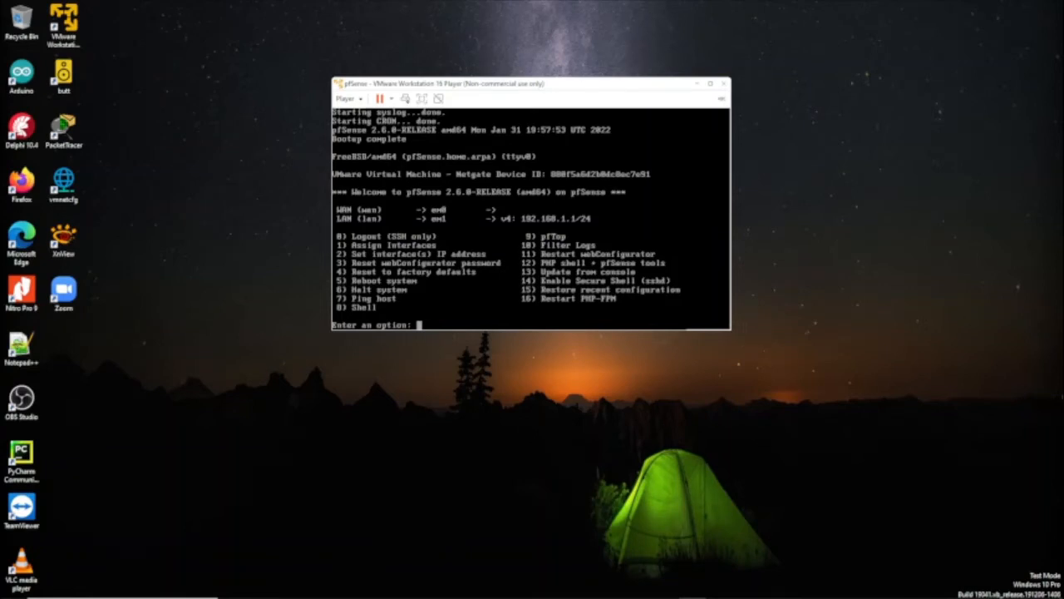
Use console option 1 to skip VLANs, assign em1 as WAN and em0 as LAN, and answer y to proceed
{"action": "type", "text": "1"}
{"action": "key", "text": "Return"}
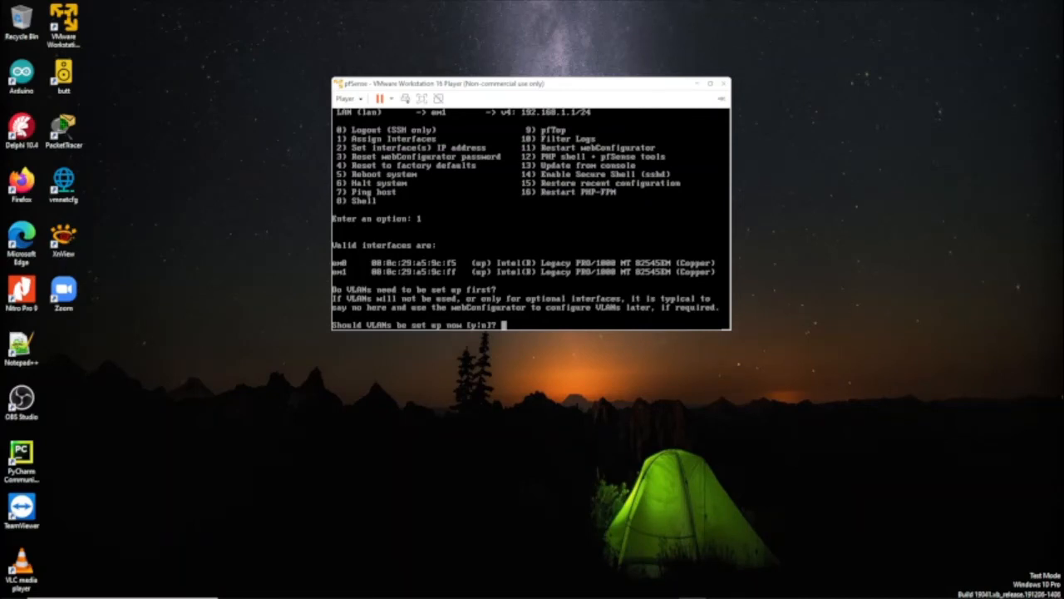
{"action": "type", "text": "n"}
{"action": "key", "text": "Return"}
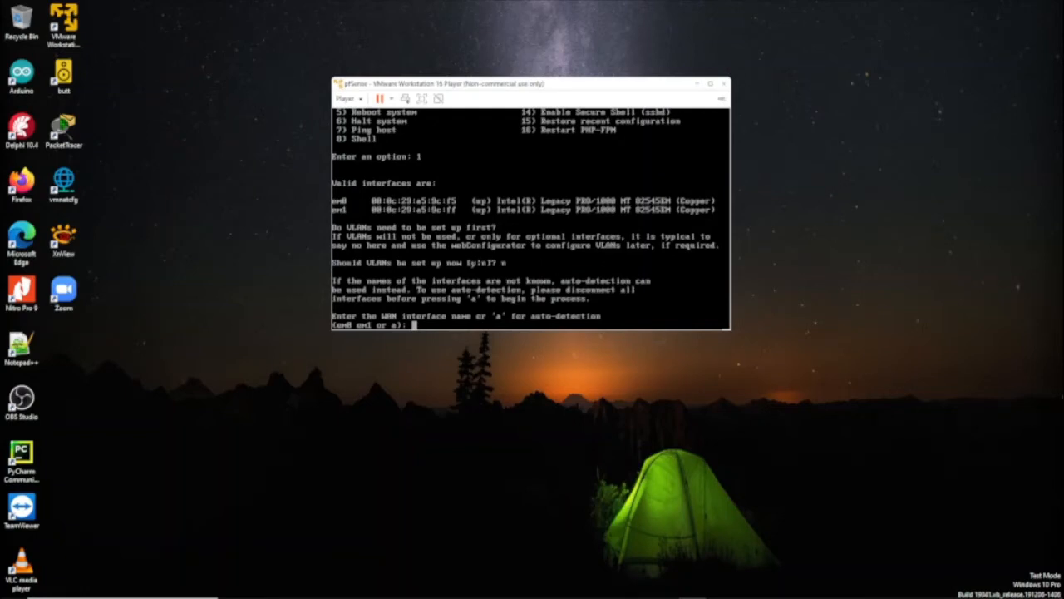
{"action": "type", "text": "em1"}
{"action": "key", "text": "Return"}
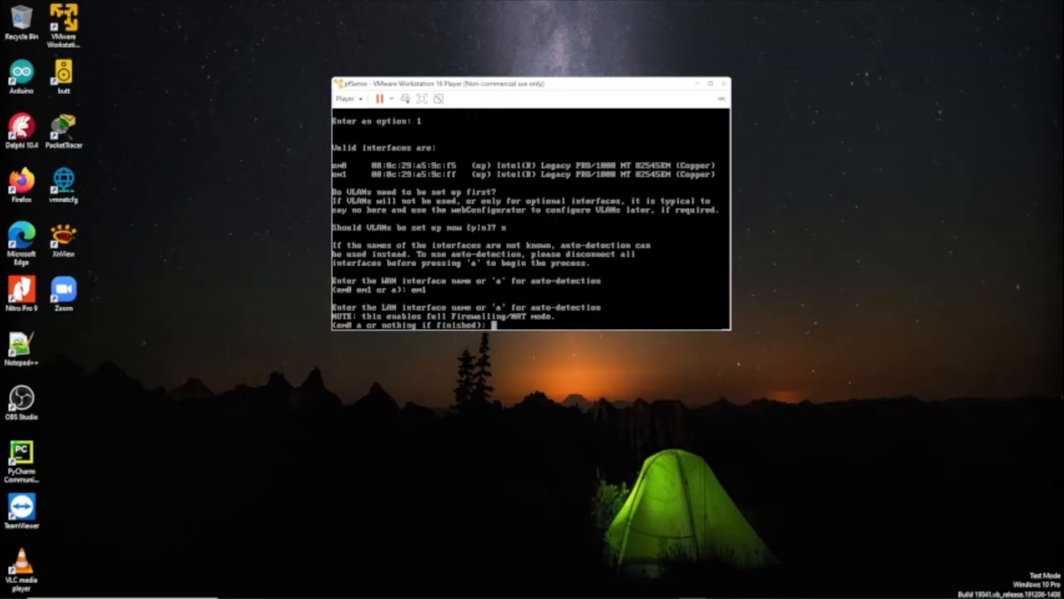
{"action": "type", "text": "em0"}
{"action": "key", "text": "Return"}
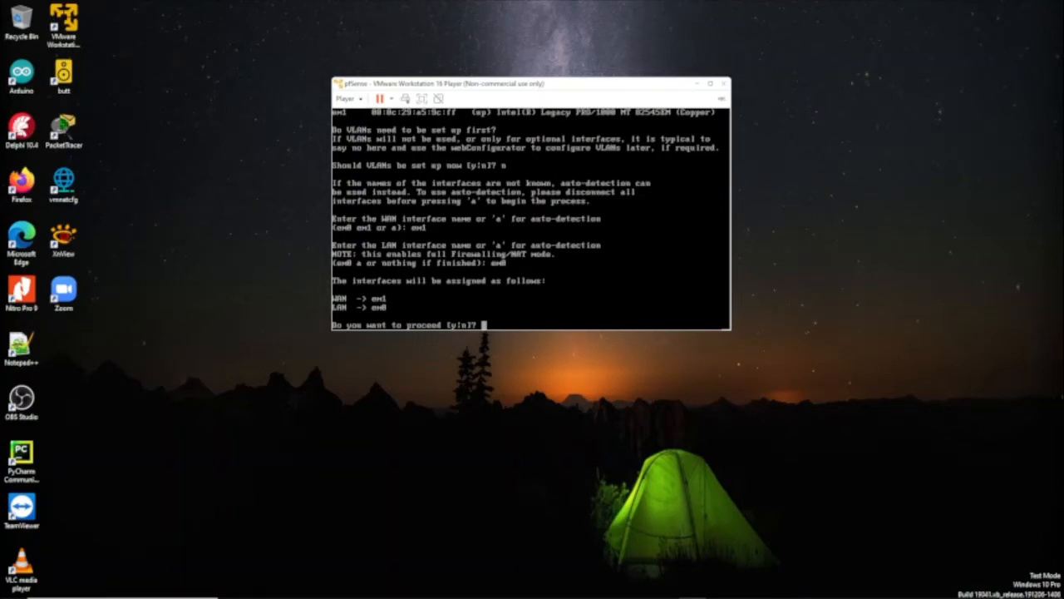
{"action": "type", "text": "y"}
Confirm the em1/em0 assignment, let pfSense reload, then bring up the Notepad++ addressing notes
{"action": "key", "text": "Return"}
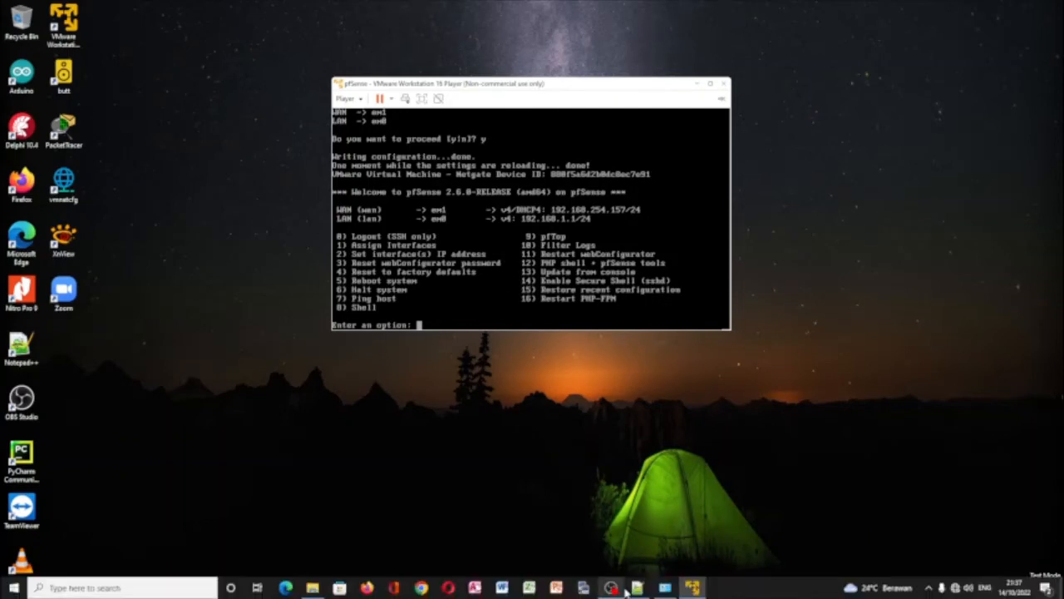
{"action": "left_click", "coordinate": [637, 588]}
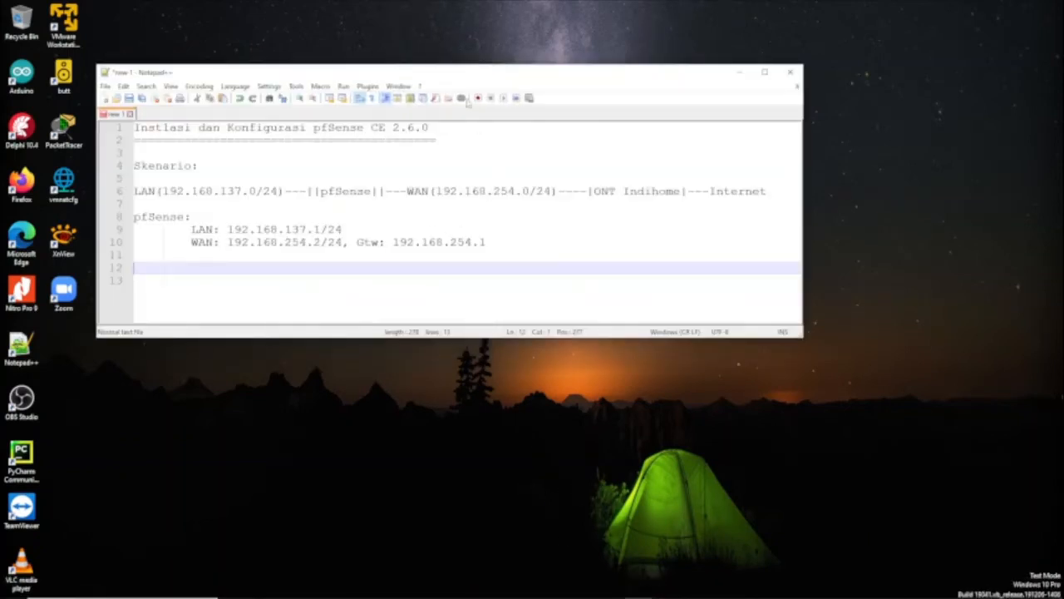
Move the Notepad++ notes aside to read the planned addresses, then minimize them
{"action": "left_click_drag", "start_coordinate": [469, 75], "coordinate": [547, 242]}
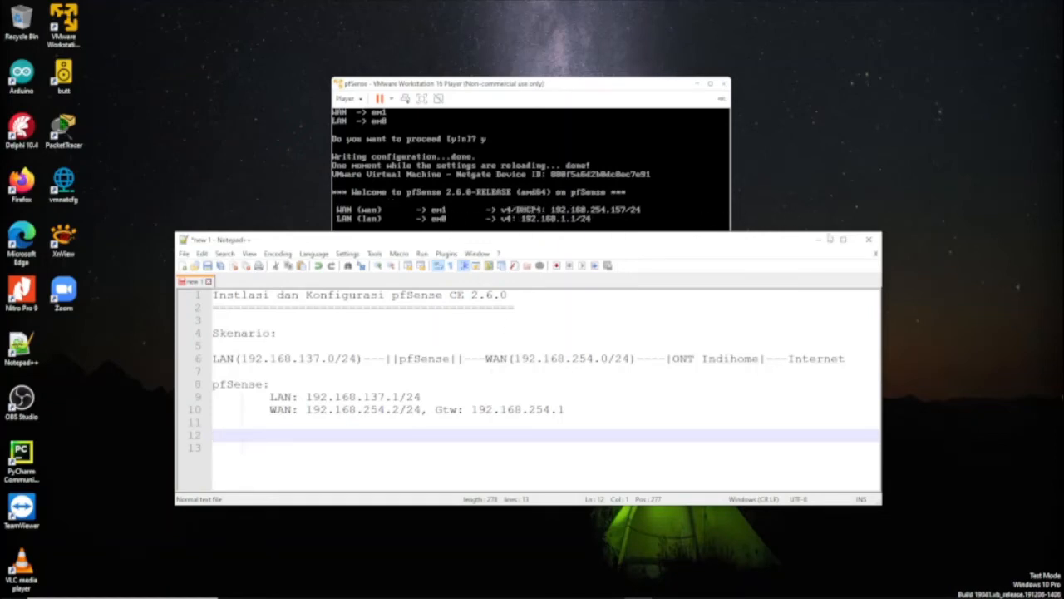
{"action": "left_click", "coordinate": [820, 239]}
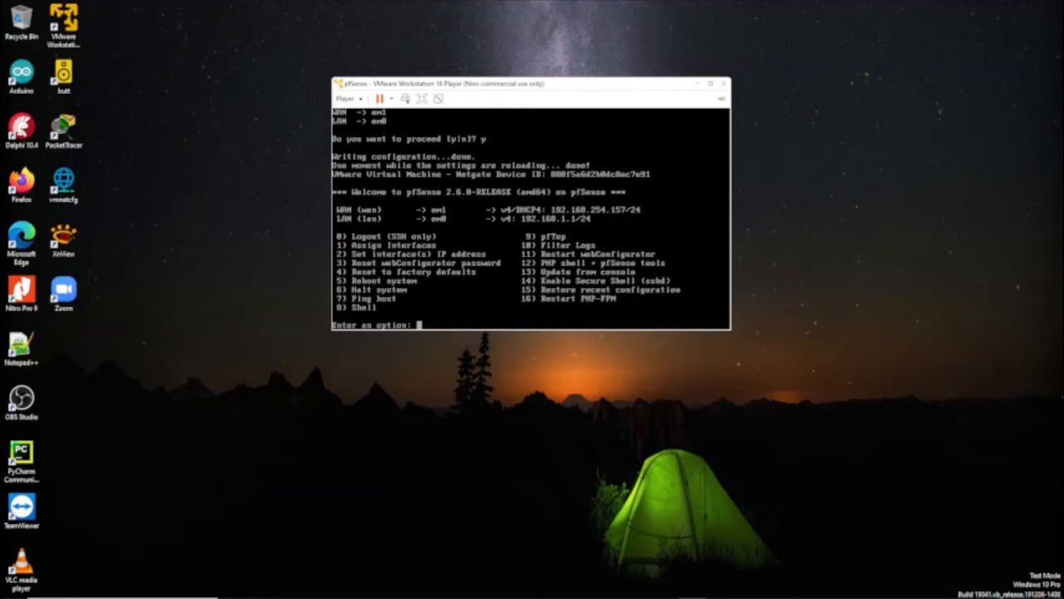
Under option 2, set WAN (interface 1) to static IPv4 192.168.254.2/24 without DHCP
{"action": "type", "text": "2"}
{"action": "key", "text": "Return"}
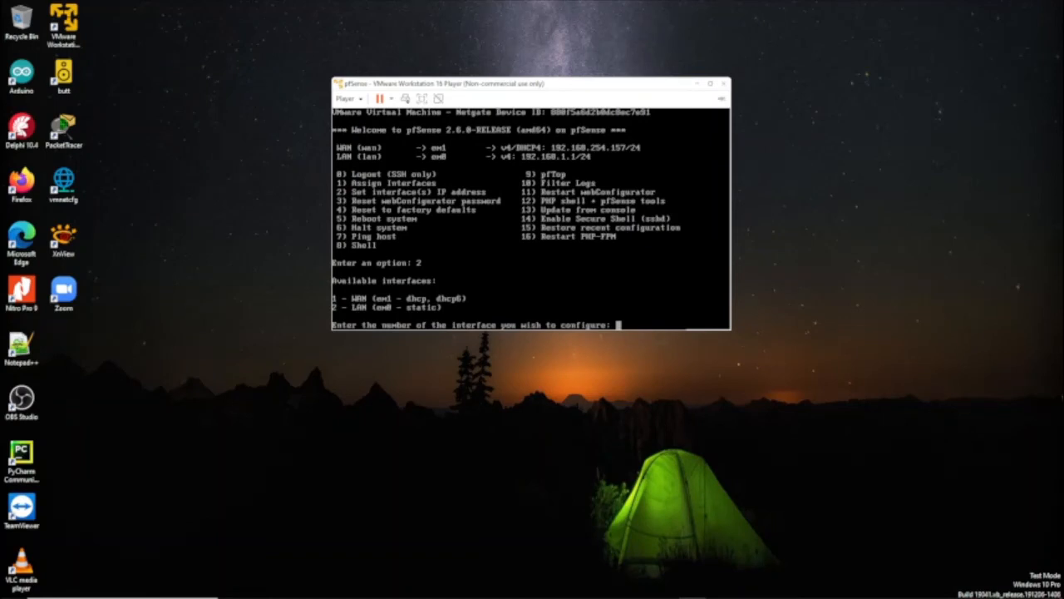
{"action": "type", "text": "1"}
{"action": "key", "text": "Return"}
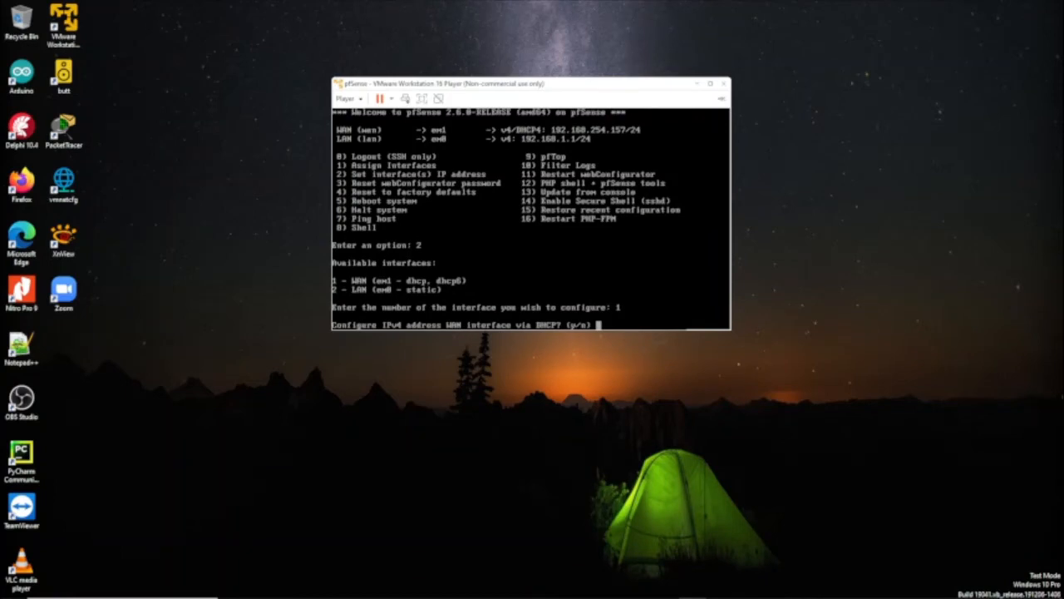
{"action": "type", "text": "n"}
{"action": "key", "text": "Return"}
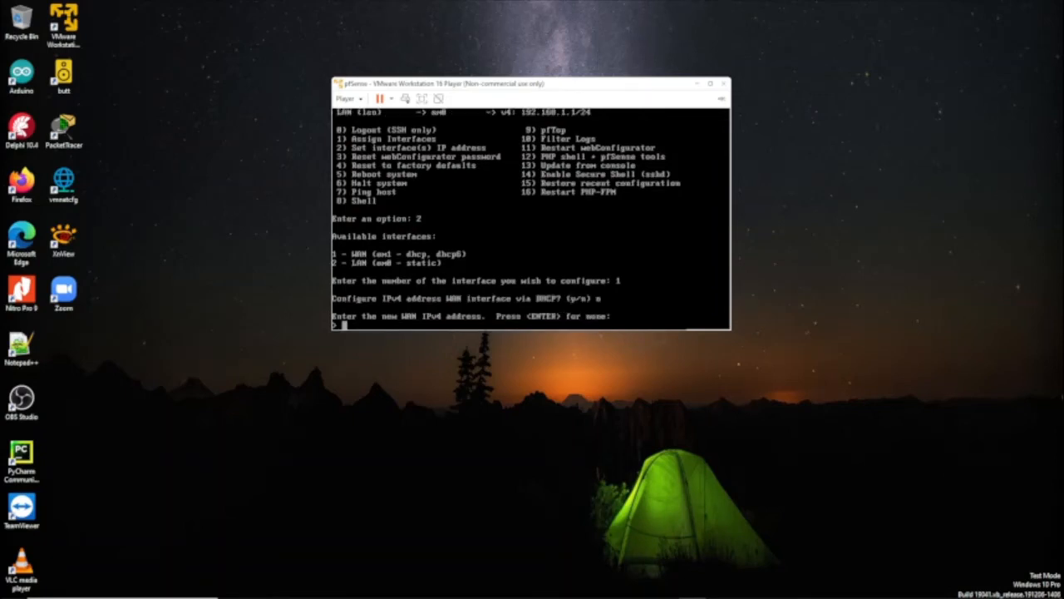
{"action": "type", "text": "192.168.254.2/24"}
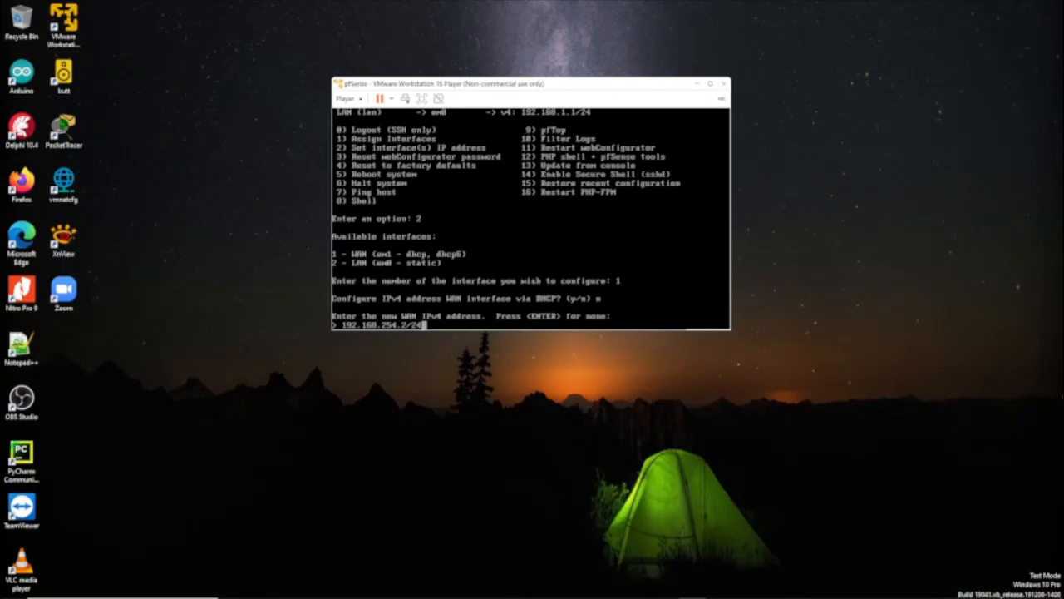
{"action": "key", "text": "Return"}
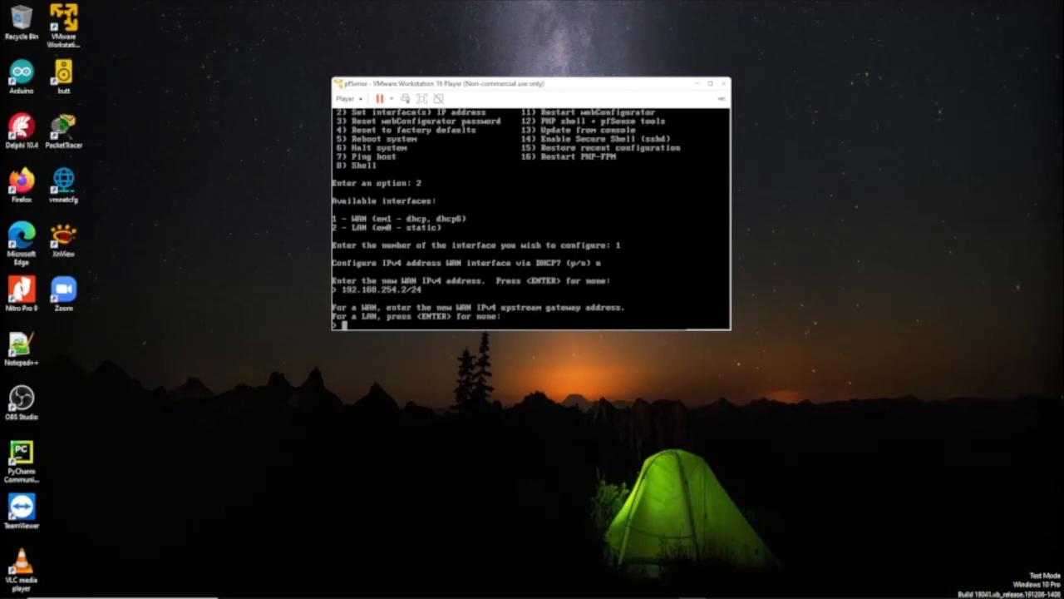
Set WAN gateway 192.168.254.1, leave IPv6 off, and keep HTTPS when saving
{"action": "type", "text": "192.168.254.1"}
{"action": "key", "text": "Return"}
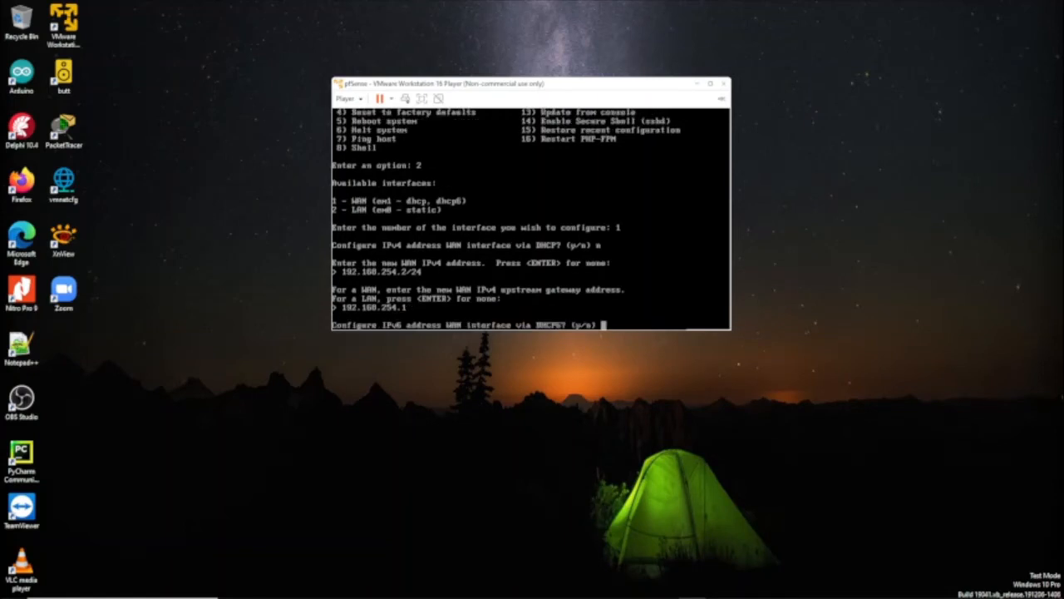
{"action": "type", "text": "n"}
{"action": "key", "text": "Return"}
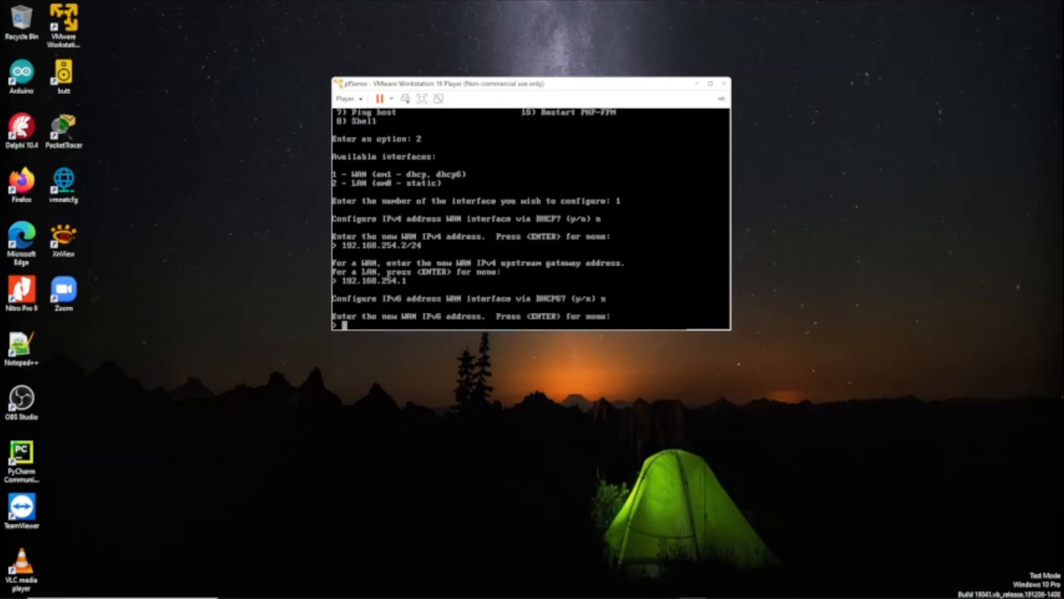
{"action": "key", "text": "Return"}
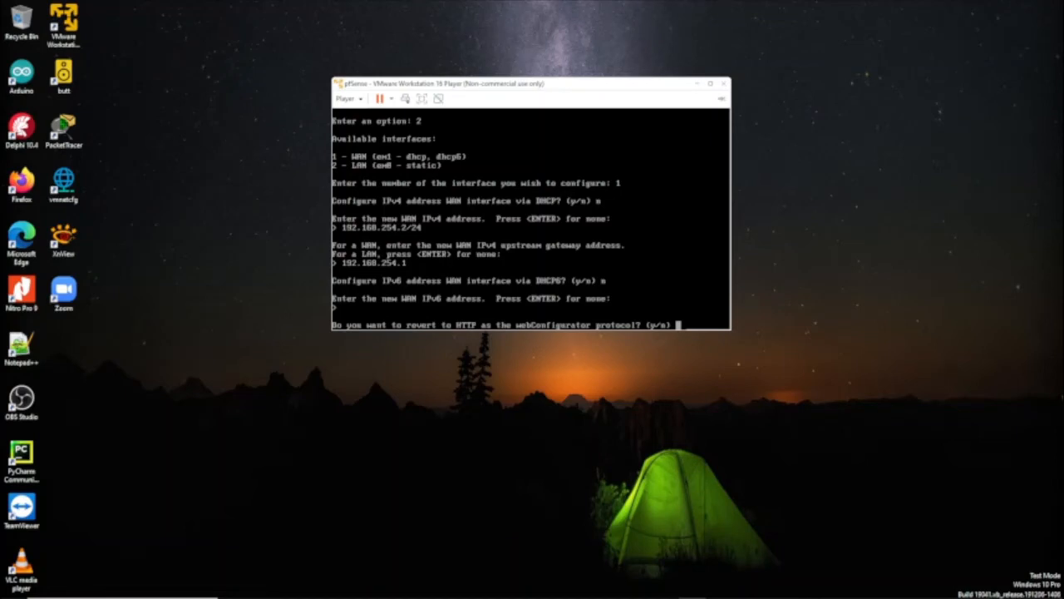
{"action": "type", "text": "n"}
{"action": "key", "text": "Return"}
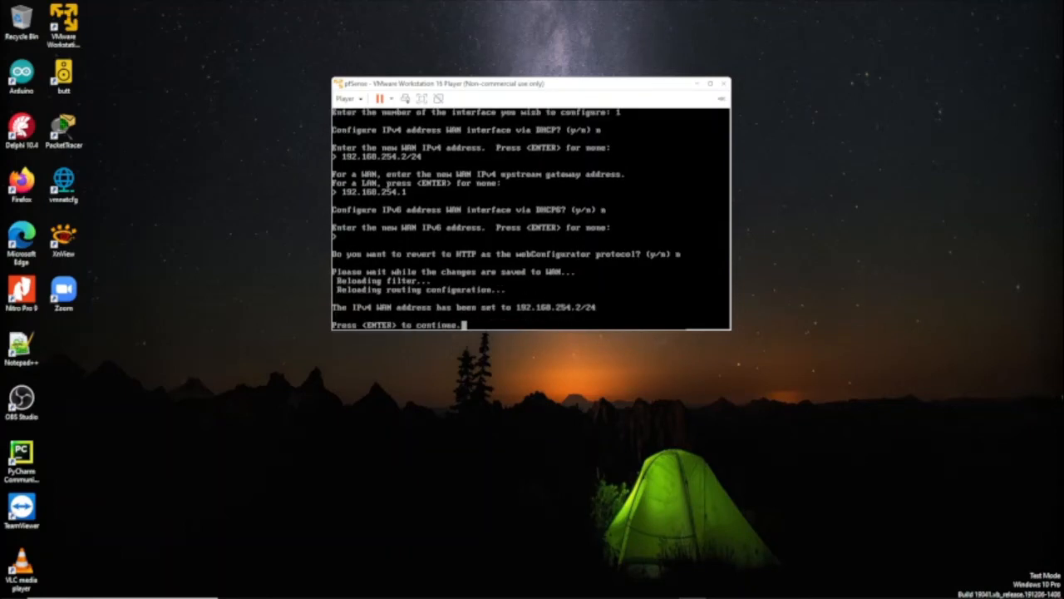
{"action": "key", "text": "Return"}
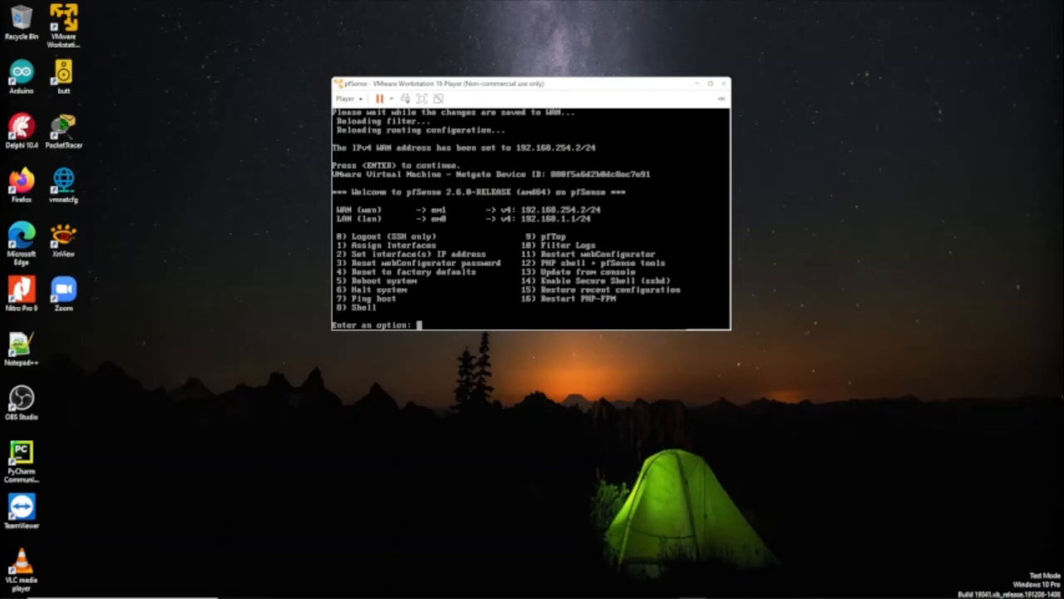
Under option 2, set LAN (interface 2) to 192.168.137.1/24
{"action": "type", "text": "2"}
{"action": "key", "text": "Return"}
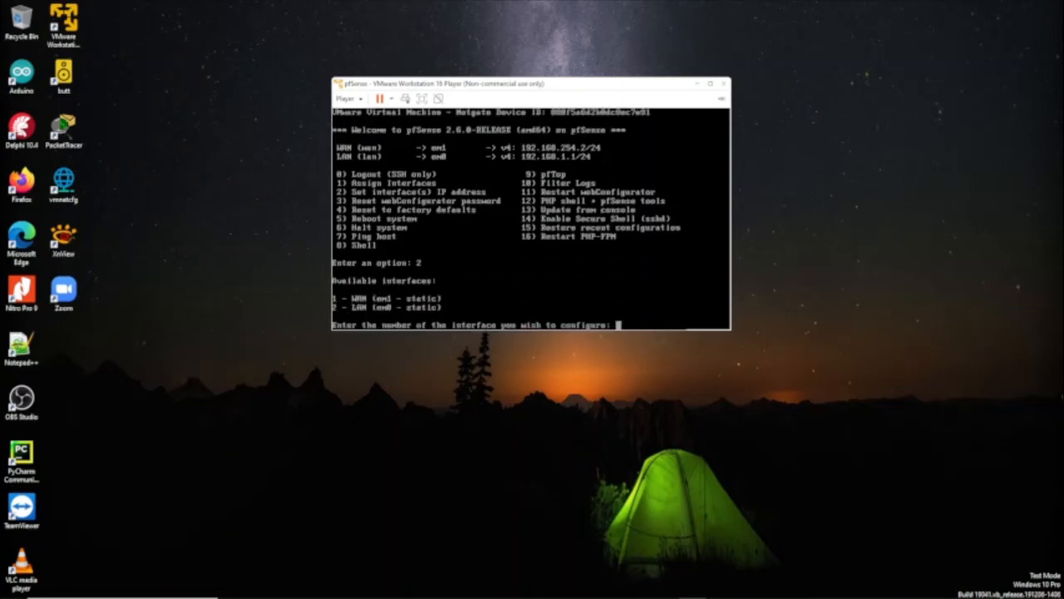
{"action": "type", "text": "2"}
{"action": "key", "text": "Return"}
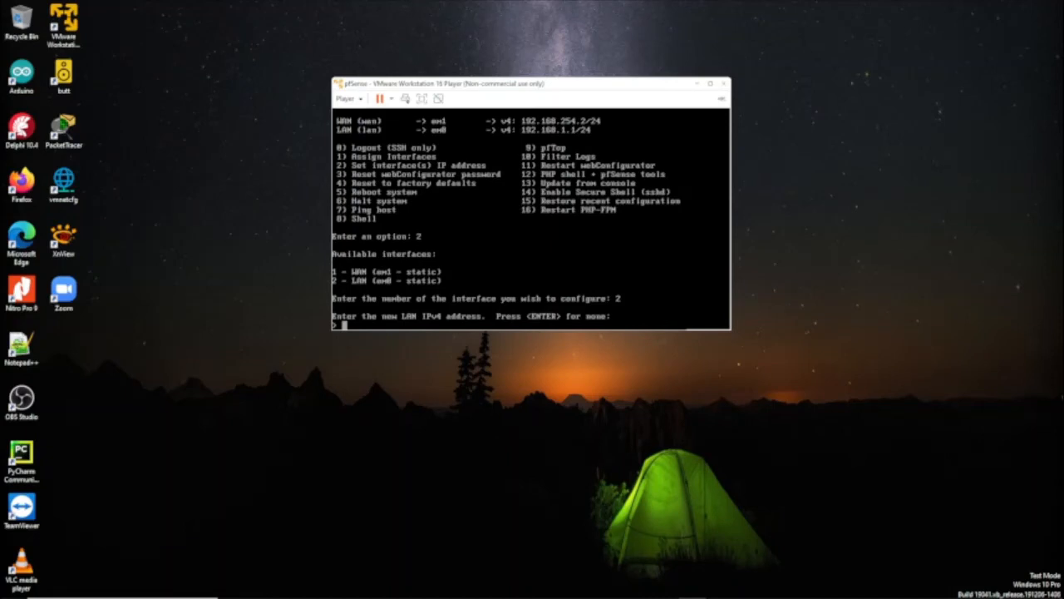
{"action": "type", "text": "192.168.137.1/24"}
{"action": "key", "text": "Return"}
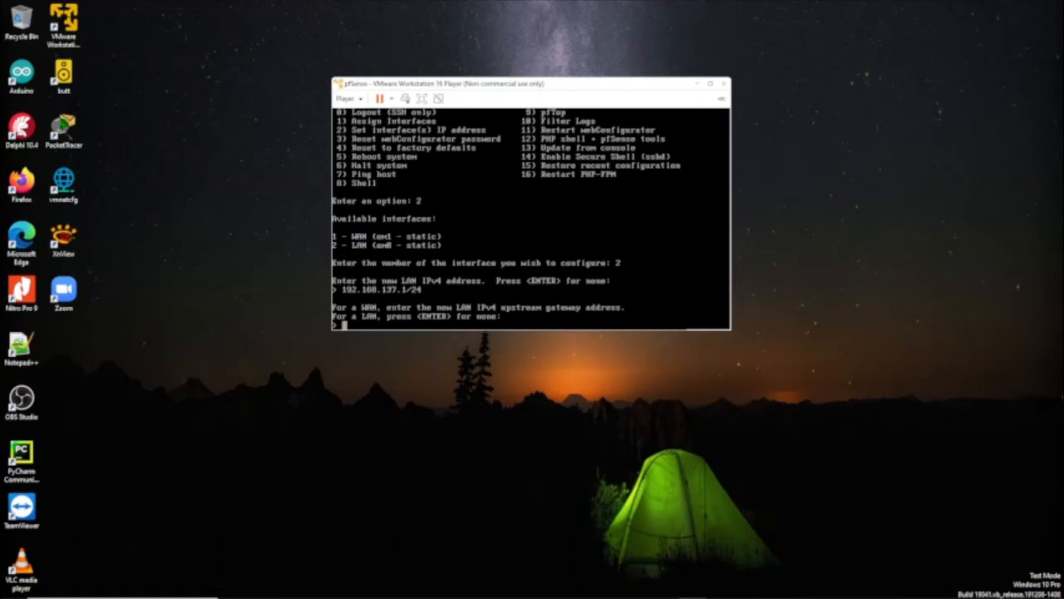
Leave the LAN gateway and IPv6 empty, disable LAN DHCP, and keep HTTPS
{"action": "key", "text": "Return"}
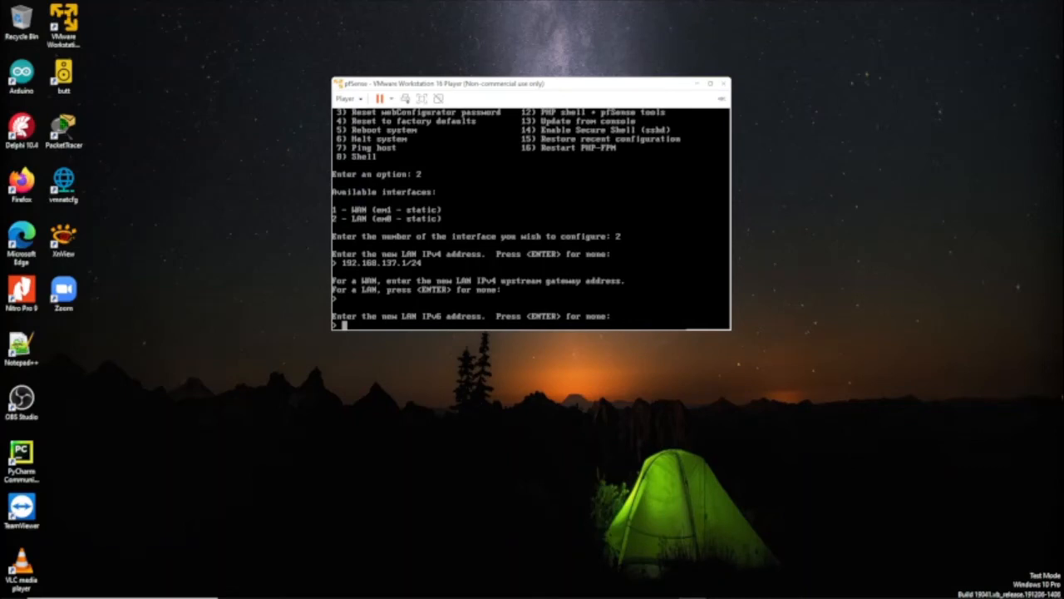
{"action": "key", "text": "Return"}
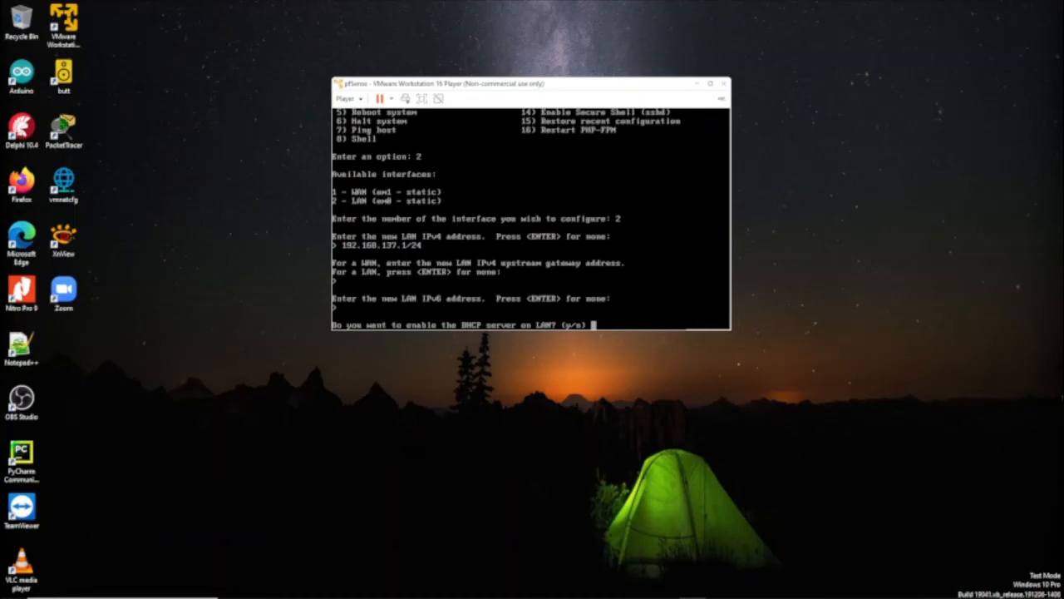
{"action": "type", "text": "n"}
{"action": "key", "text": "Return"}
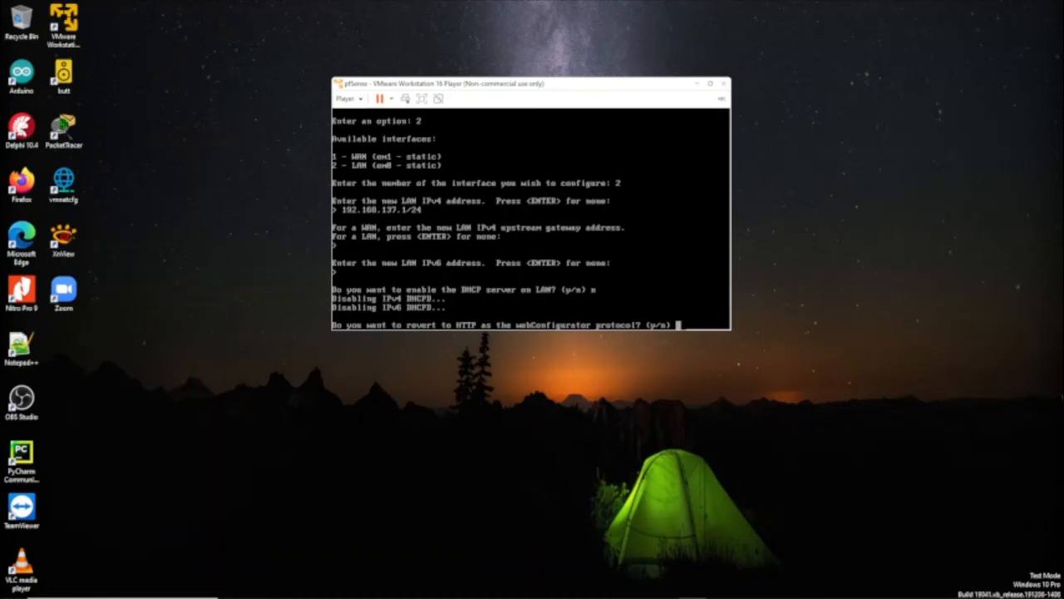
{"action": "type", "text": "n"}
{"action": "key", "text": "Return"}
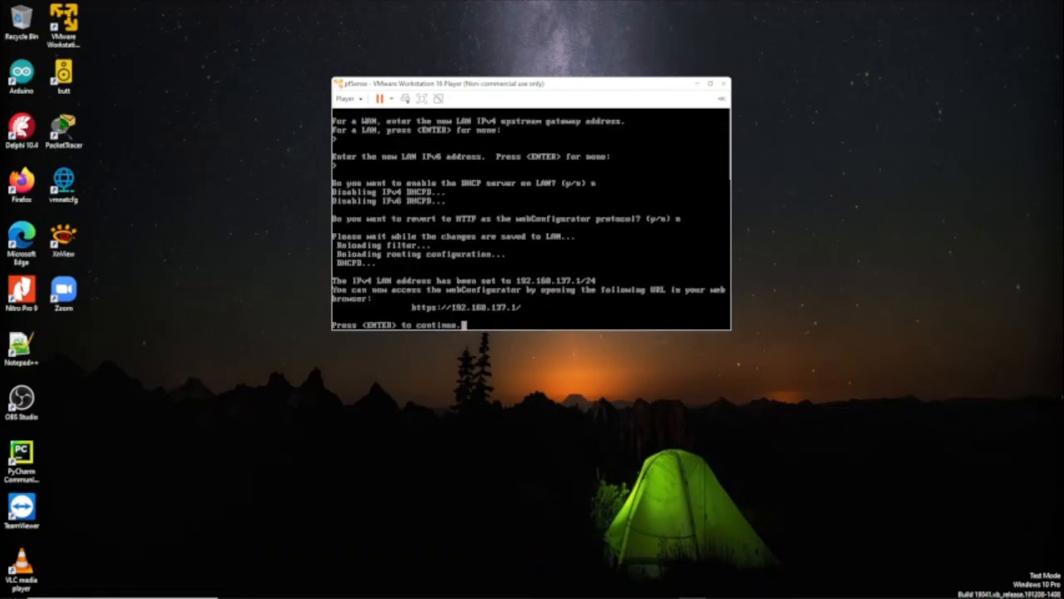
Return to the pfSense main menu showing WAN 192.168.254.2/24 and LAN 192.168.137.1/24
{"action": "key", "text": "Return"}
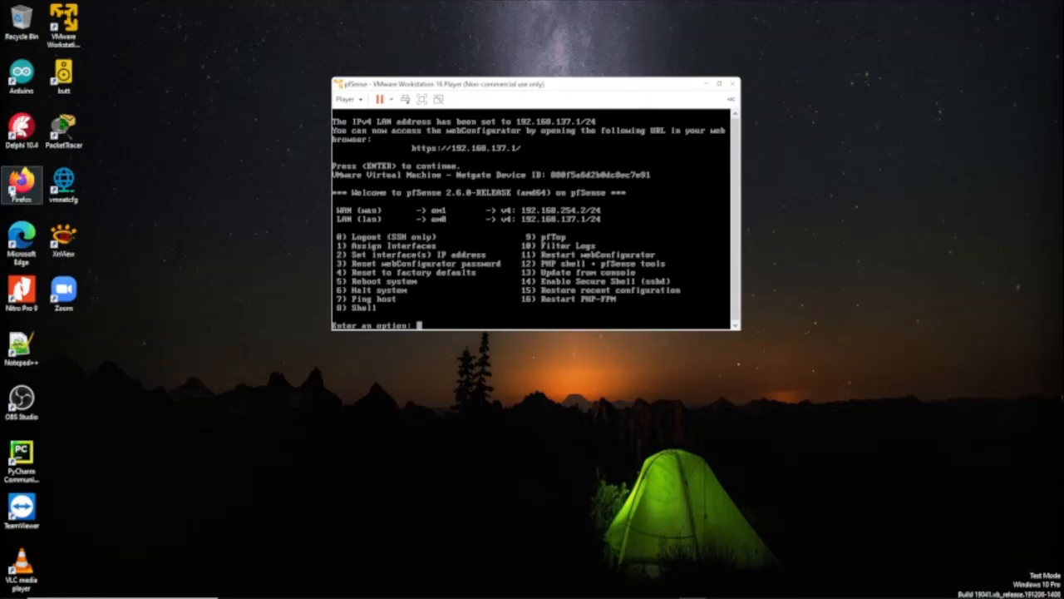
Launch Firefox, browse to 192.168.137.1, and accept the self-signed certificate warning
{"action": "double_click", "coordinate": [24, 190]}
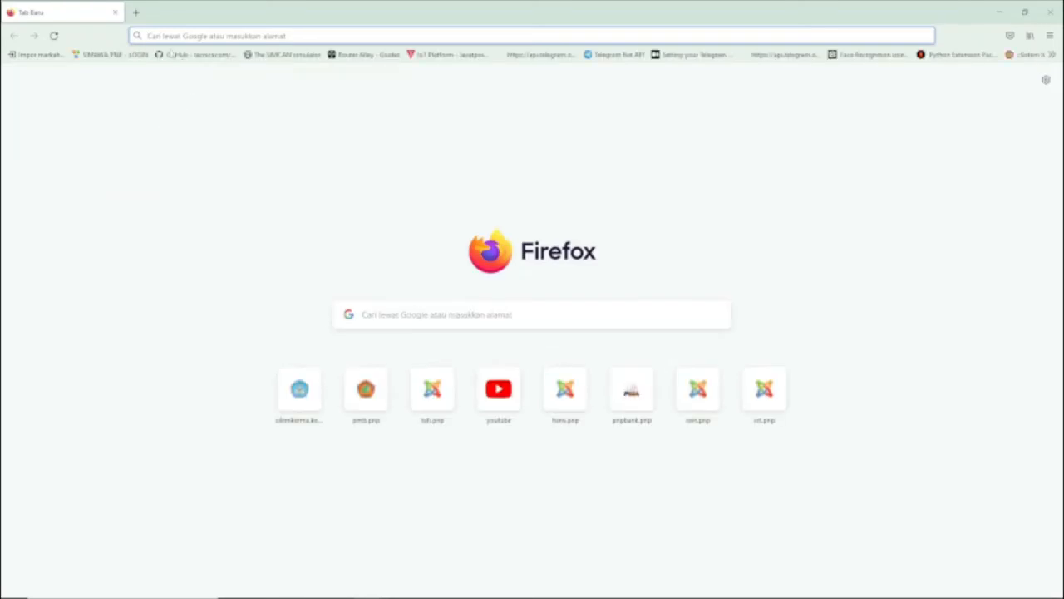
{"action": "left_click", "coordinate": [190, 38]}
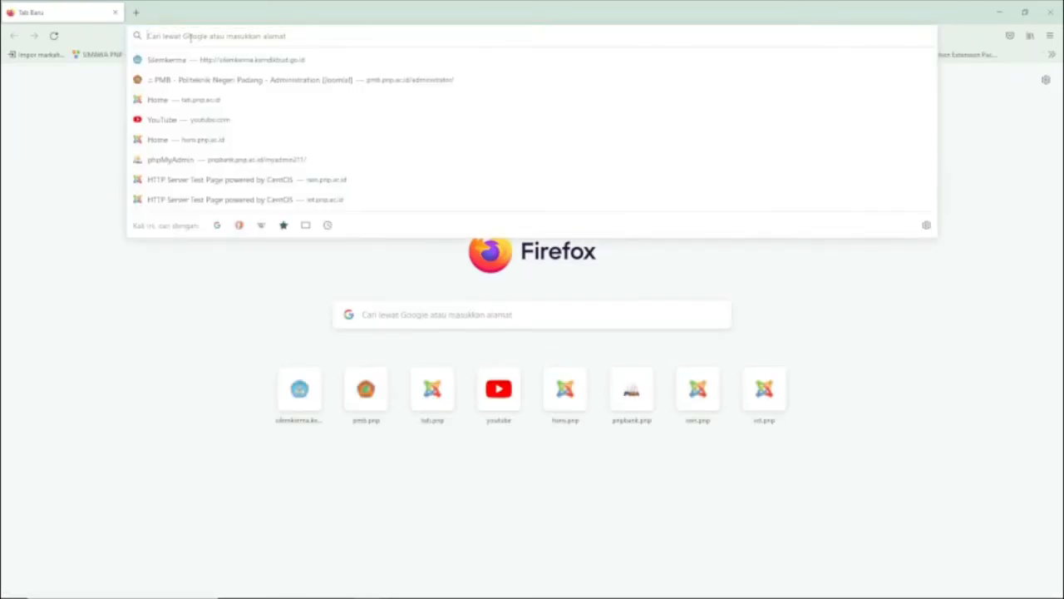
{"action": "type", "text": "192.1"}
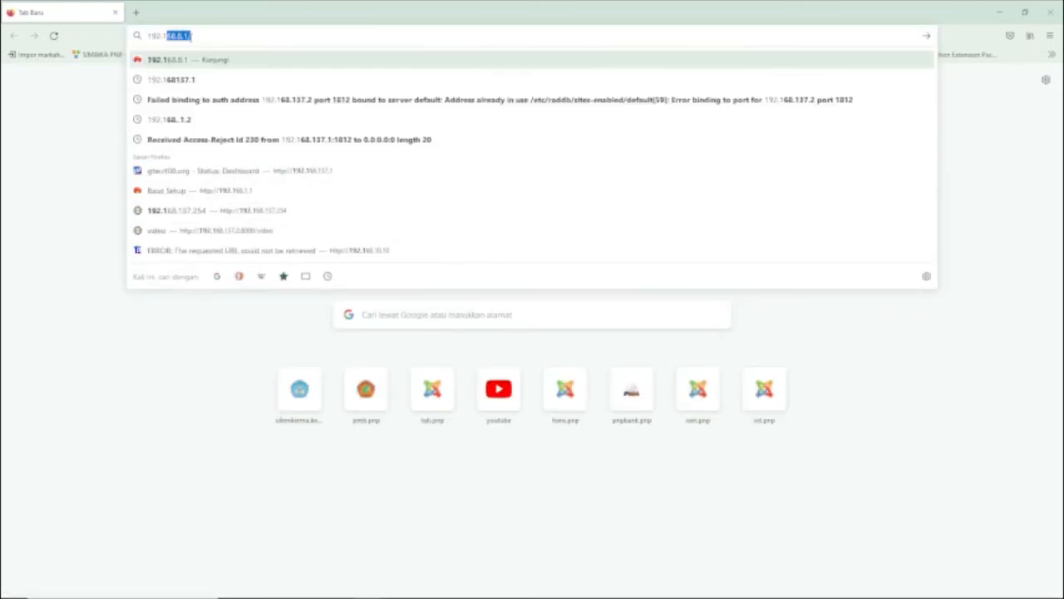
{"action": "type", "text": "68.137"}
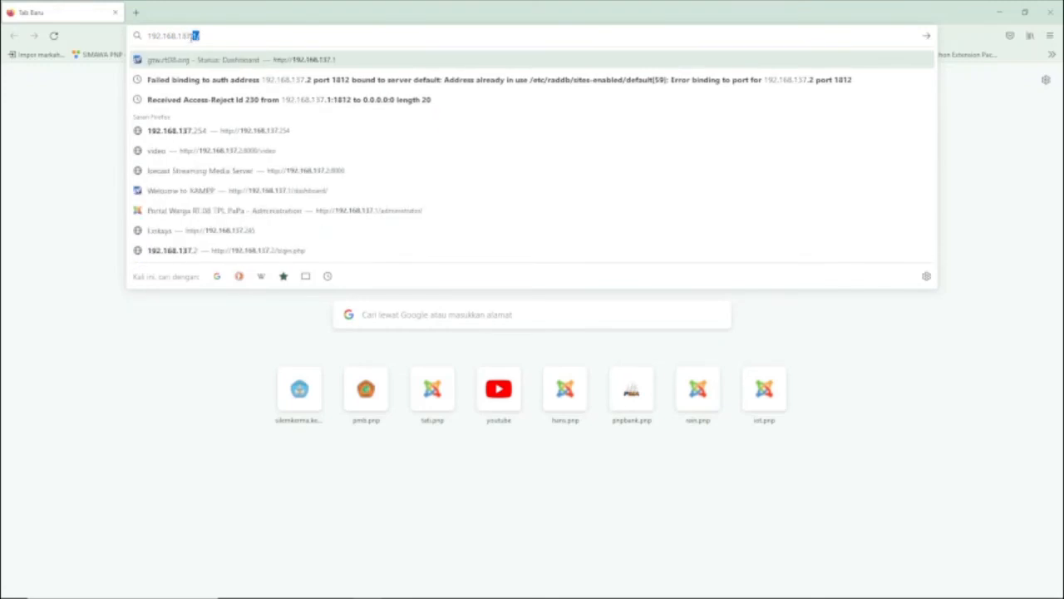
{"action": "type", "text": ".1"}
{"action": "key", "text": "Return"}
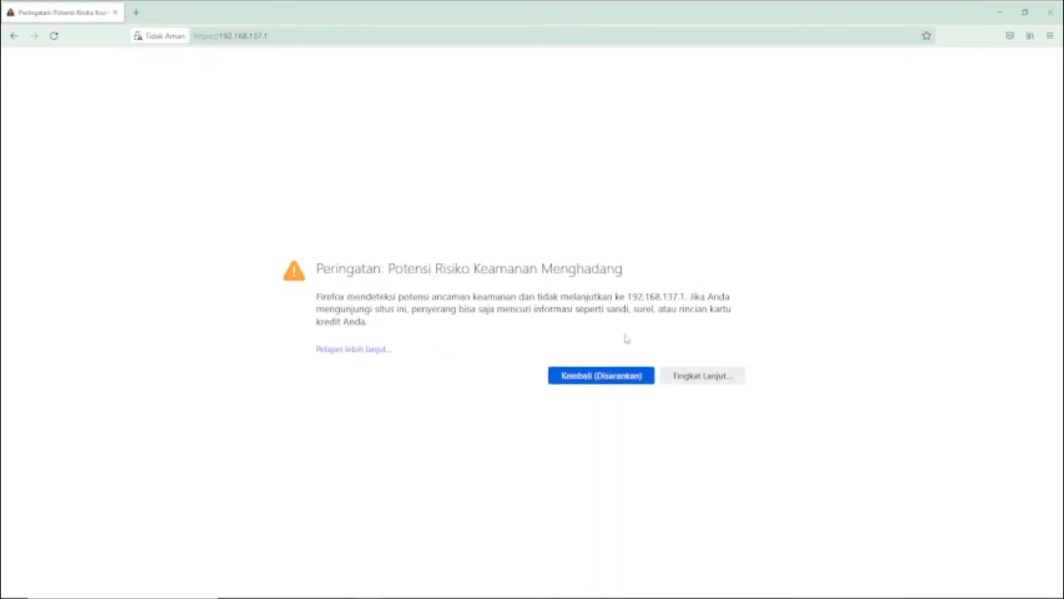
{"action": "left_click", "coordinate": [690, 381]}
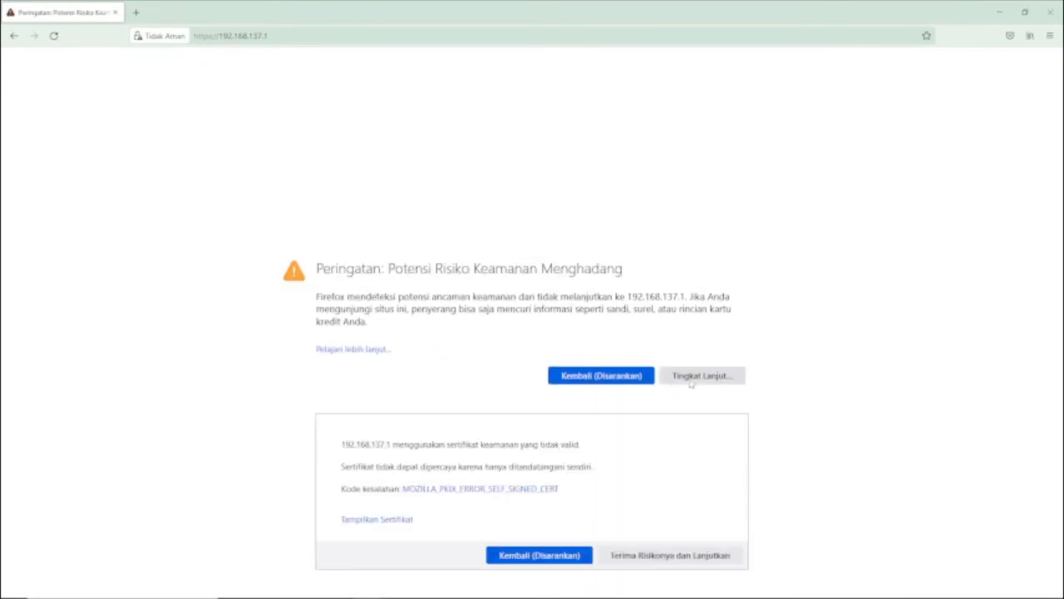
{"action": "left_click", "coordinate": [680, 555]}
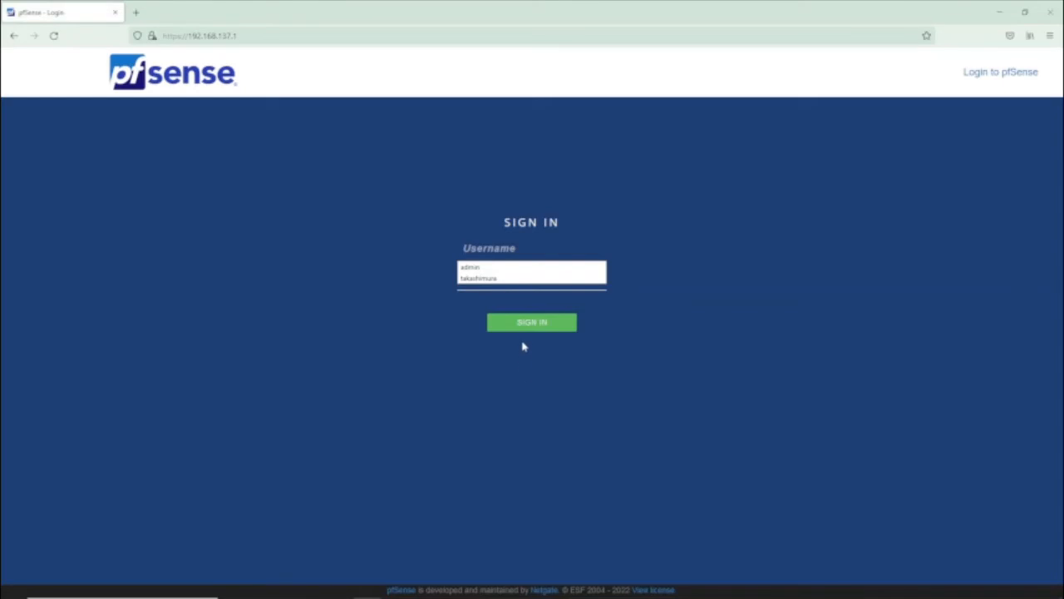
Sign in to pfSense with the admin username and password, declining to save the login
{"action": "left_click", "coordinate": [330, 283]}
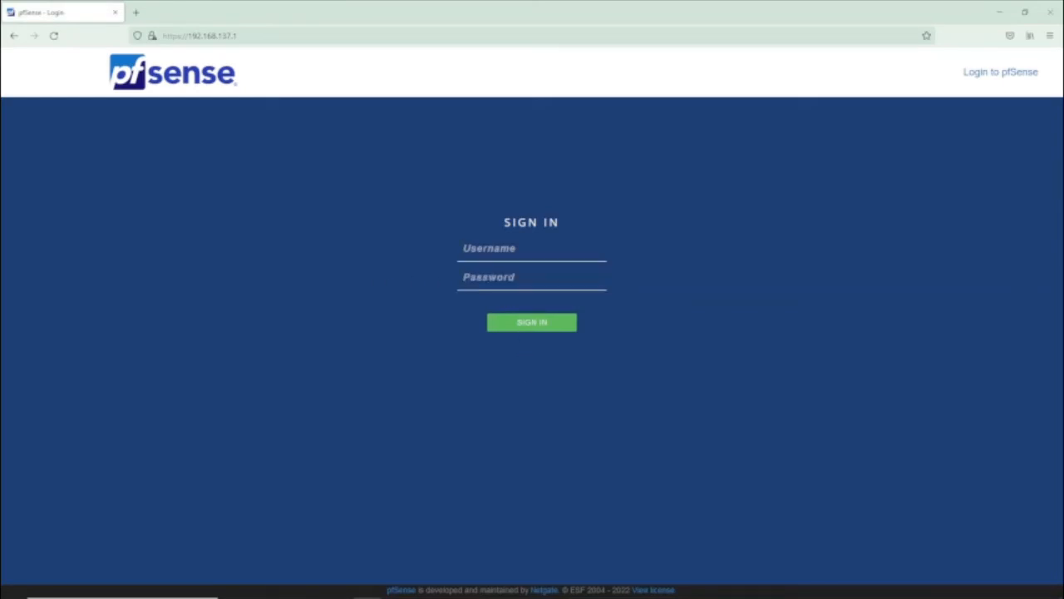
{"action": "left_click", "coordinate": [491, 248]}
{"action": "type", "text": "admin"}
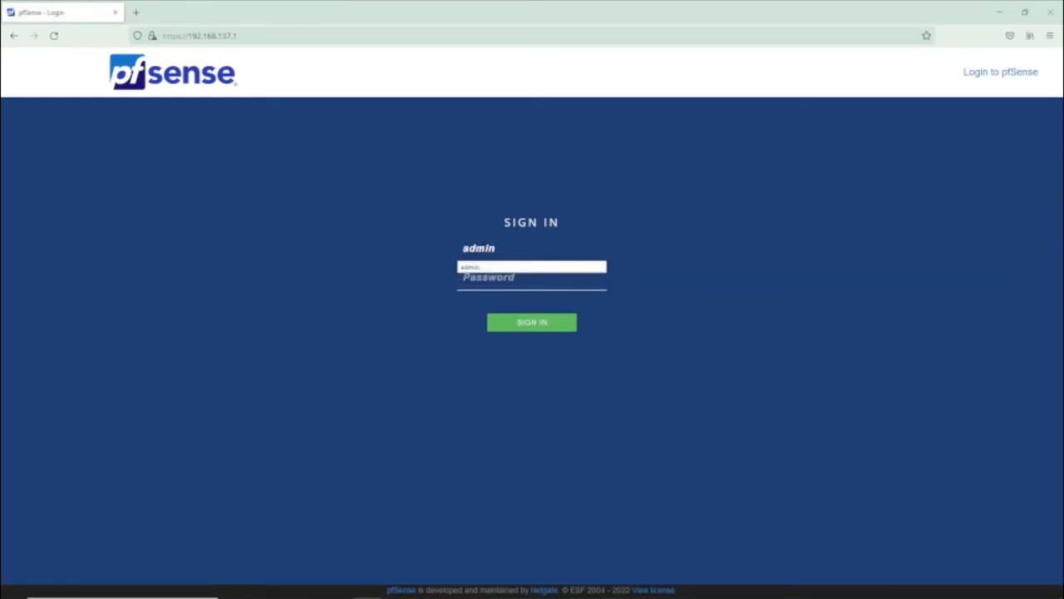
{"action": "key", "text": "Tab"}
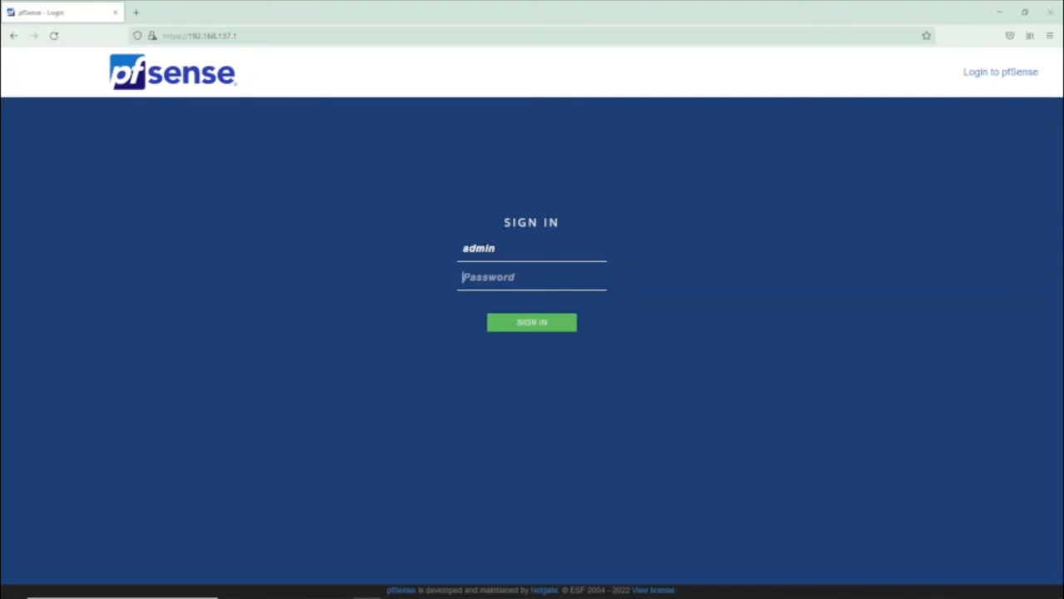
{"action": "type", "text": "pfsense"}
{"action": "left_click", "coordinate": [537, 327]}
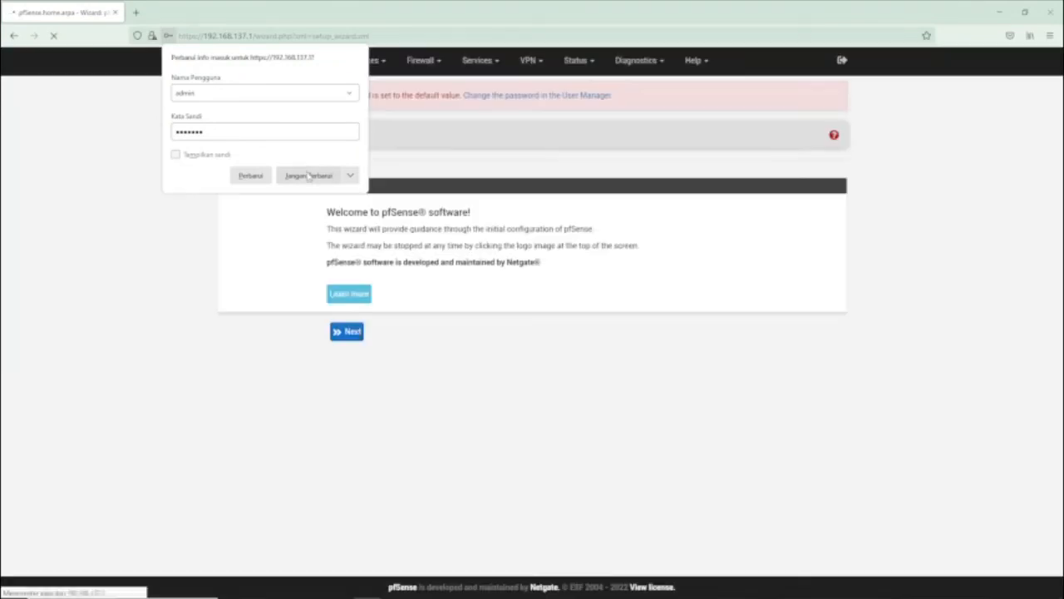
{"action": "left_click", "coordinate": [309, 176]}
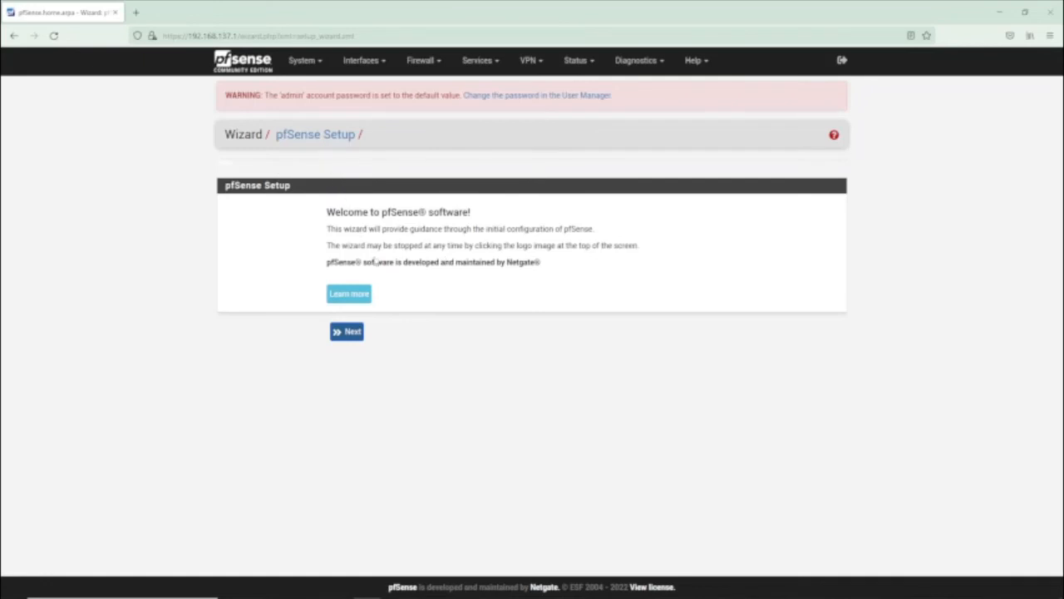
Start the setup wizard and set primary DNS 1.1.1.1 and secondary DNS 8.8.8.8
{"action": "left_click", "coordinate": [353, 332]}
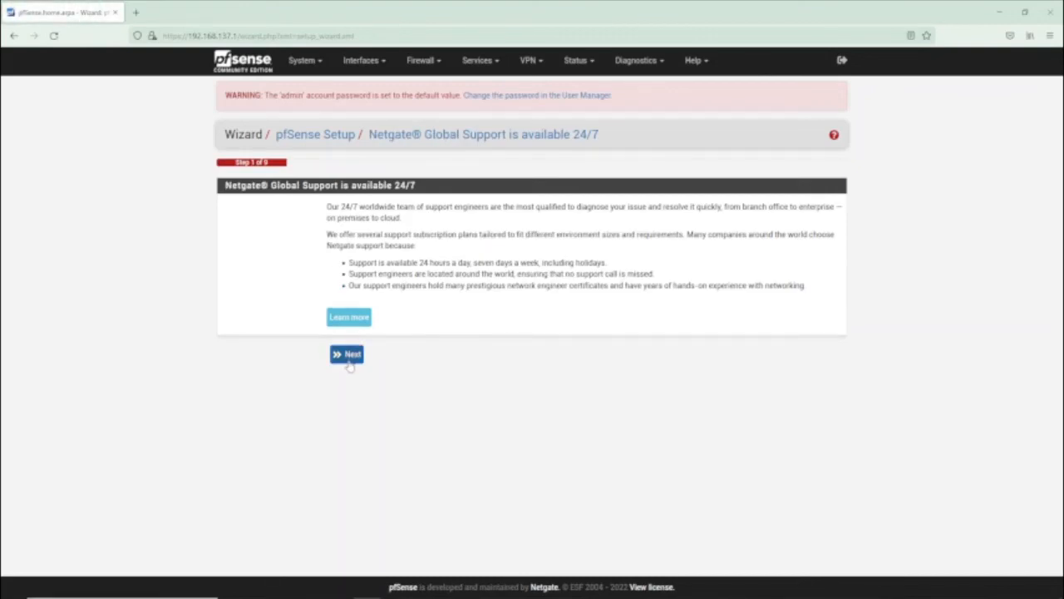
{"action": "left_click", "coordinate": [349, 360]}
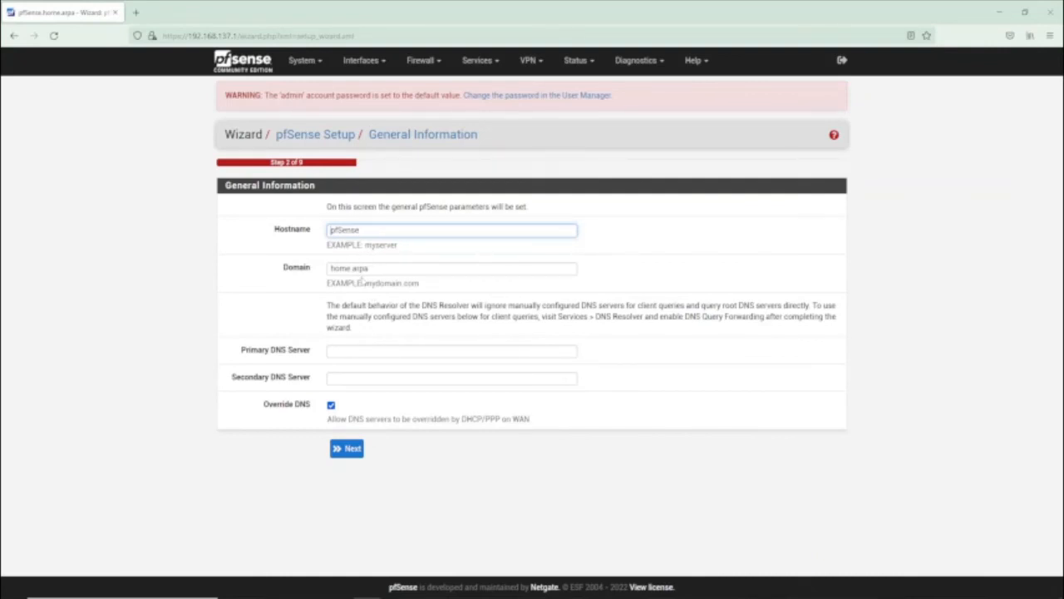
{"action": "left_click", "coordinate": [341, 354]}
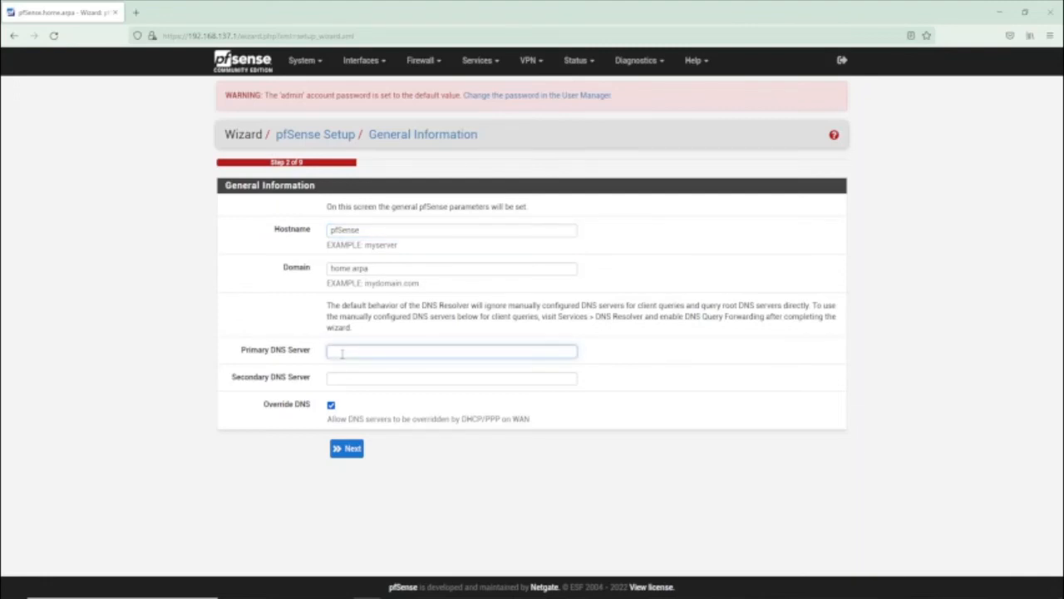
{"action": "type", "text": "1.1.1.1"}
{"action": "left_click", "coordinate": [342, 378]}
{"action": "type", "text": "8.8.8.8"}
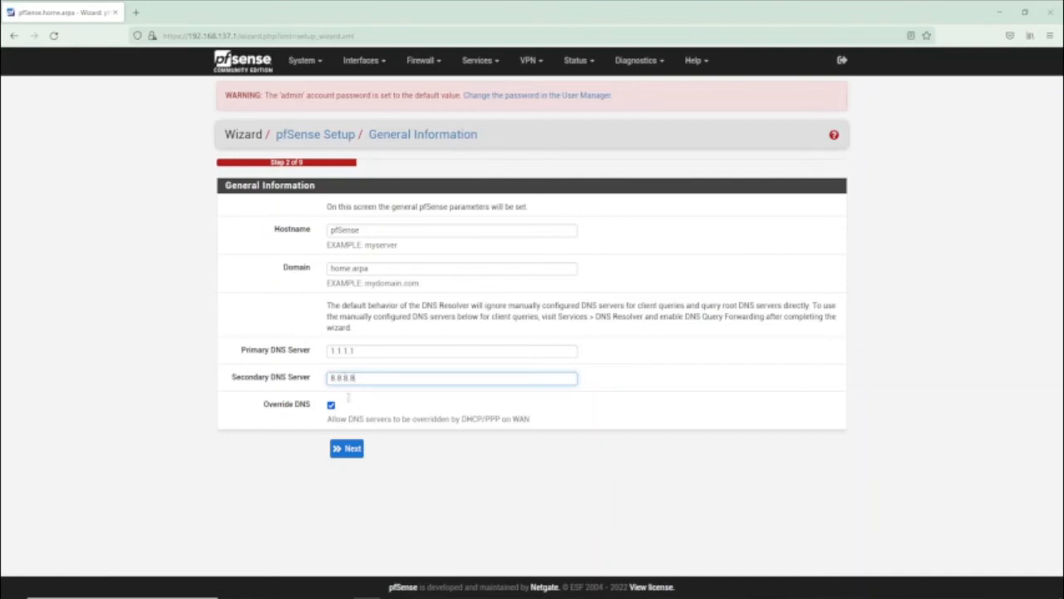
{"action": "left_click", "coordinate": [353, 454]}
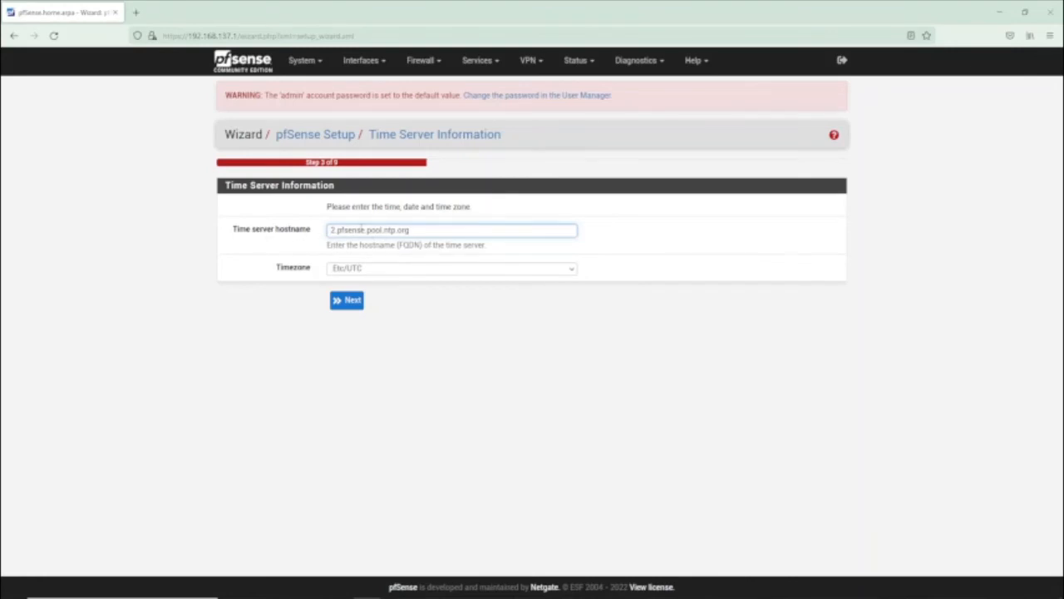
Select Asia/Jakarta as the wizard timezone and continue
{"action": "left_click", "coordinate": [381, 272]}
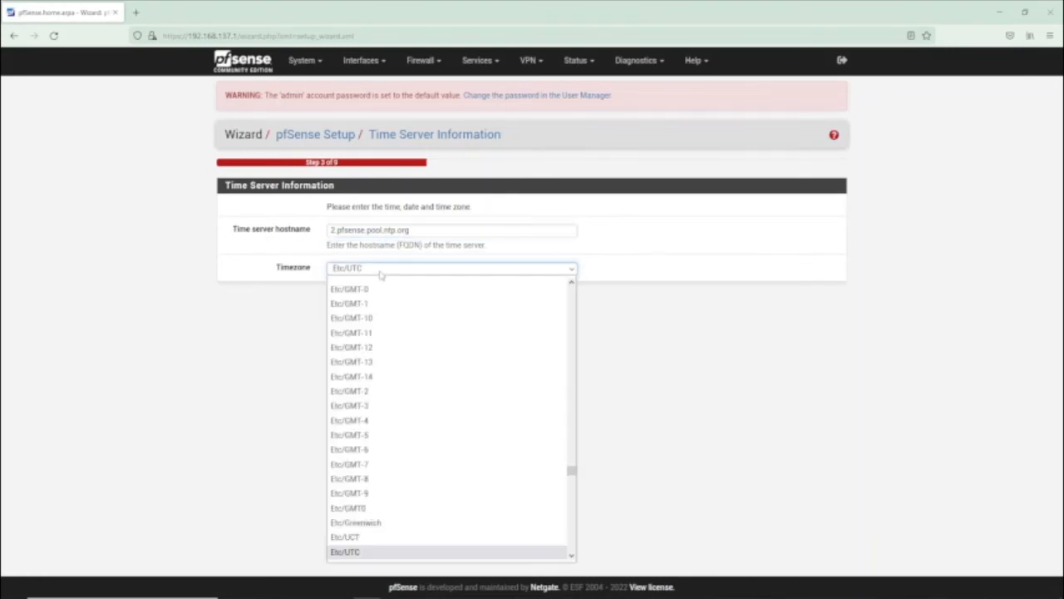
{"action": "scroll", "coordinate": [379, 345], "scroll_direction": "up", "scroll_amount": 15}
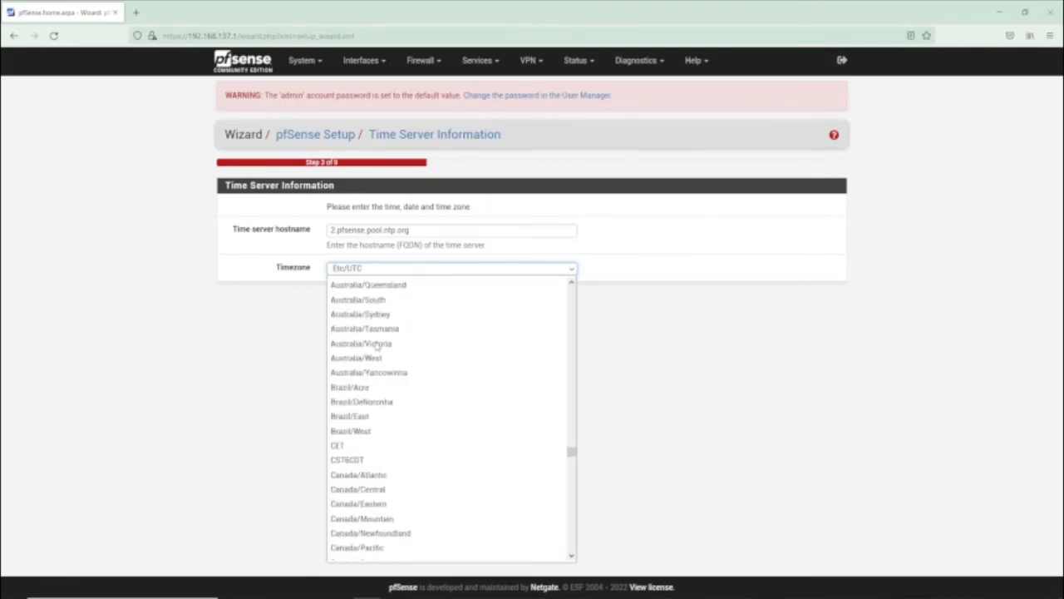
{"action": "scroll", "coordinate": [376, 348], "scroll_direction": "down", "scroll_amount": 4}
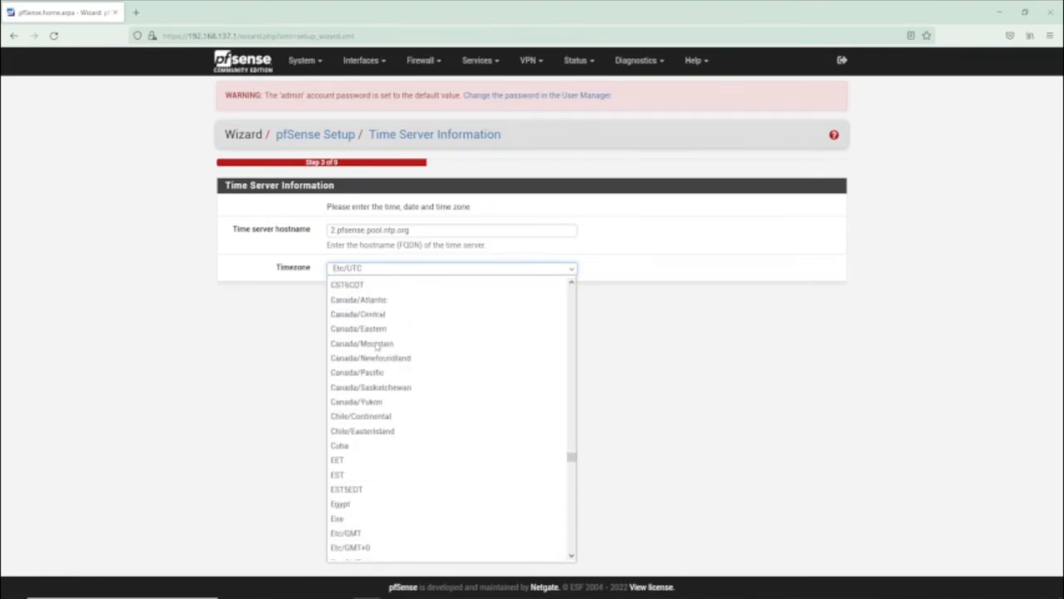
{"action": "scroll", "coordinate": [379, 345], "scroll_direction": "up", "scroll_amount": 20}
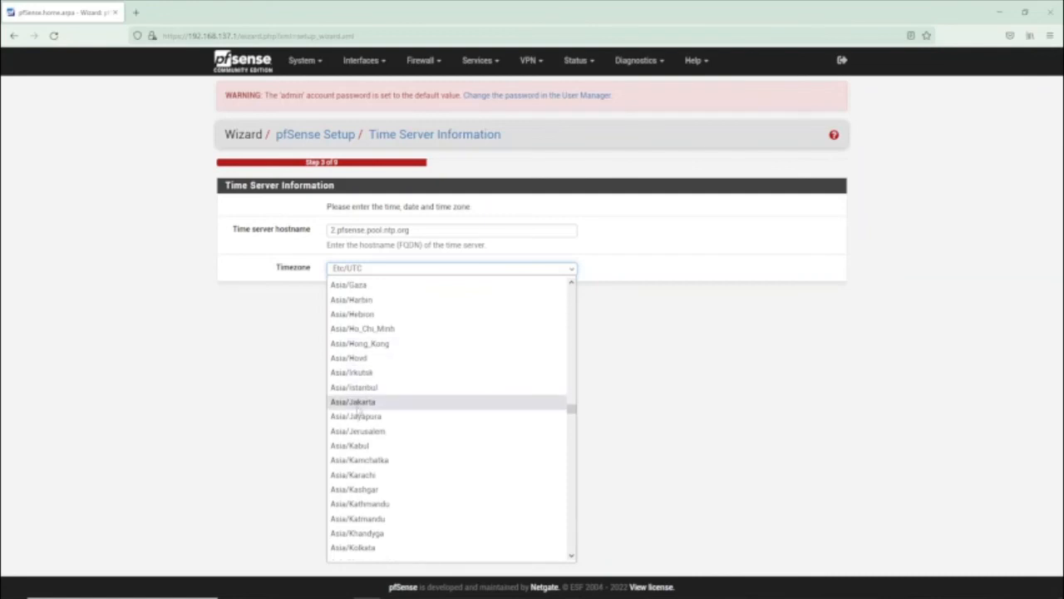
{"action": "left_click", "coordinate": [366, 402]}
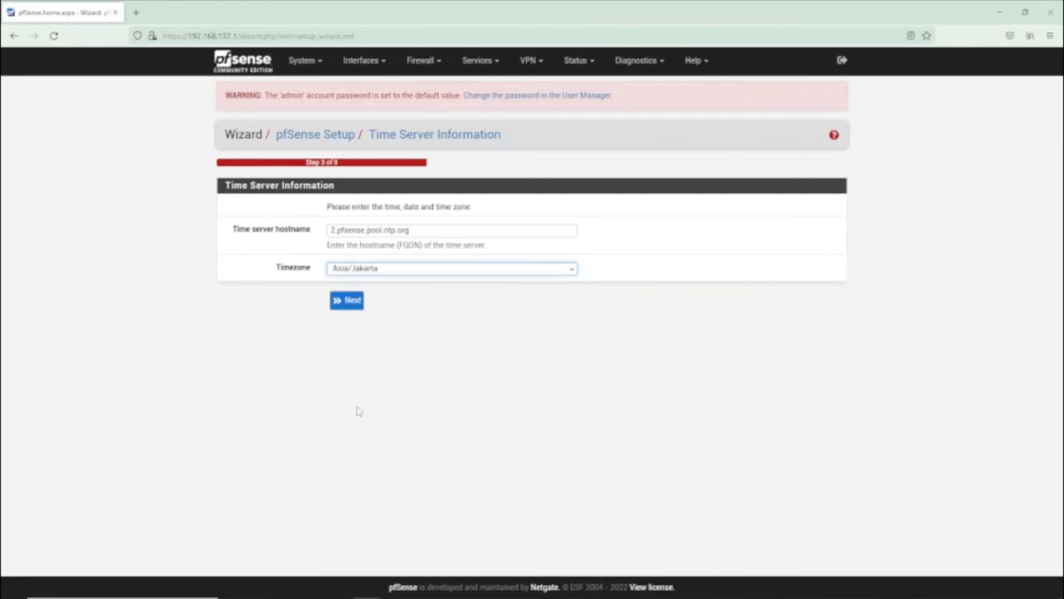
{"action": "left_click", "coordinate": [349, 304]}
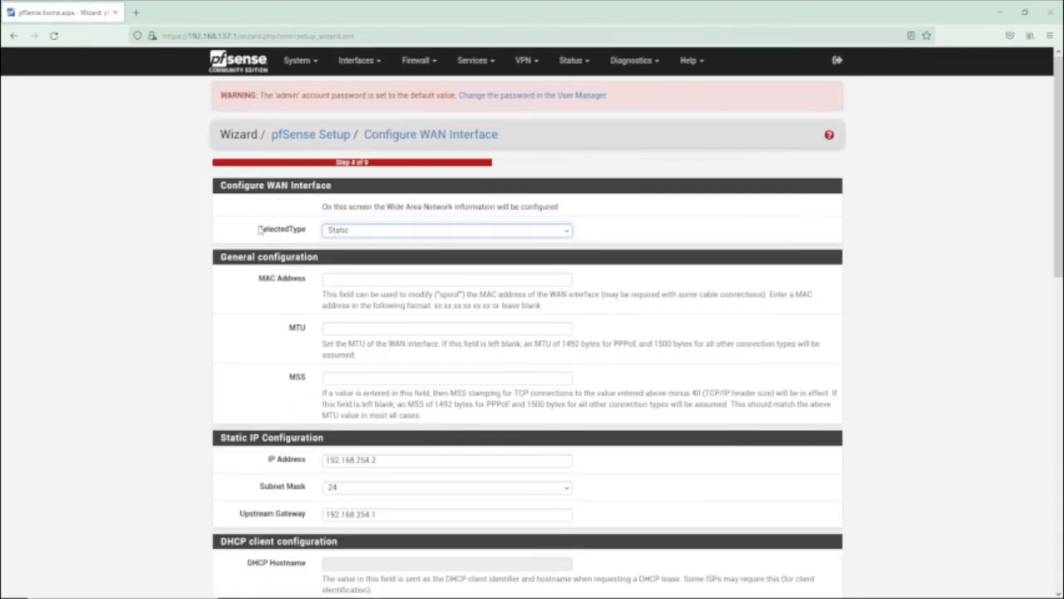
Accept the static WAN settings 192.168.254.2 via gateway 192.168.254.1 and continue
{"action": "scroll", "coordinate": [273, 239], "scroll_direction": "down", "scroll_amount": 1}
{"action": "scroll", "coordinate": [274, 240], "scroll_direction": "down", "scroll_amount": 2}
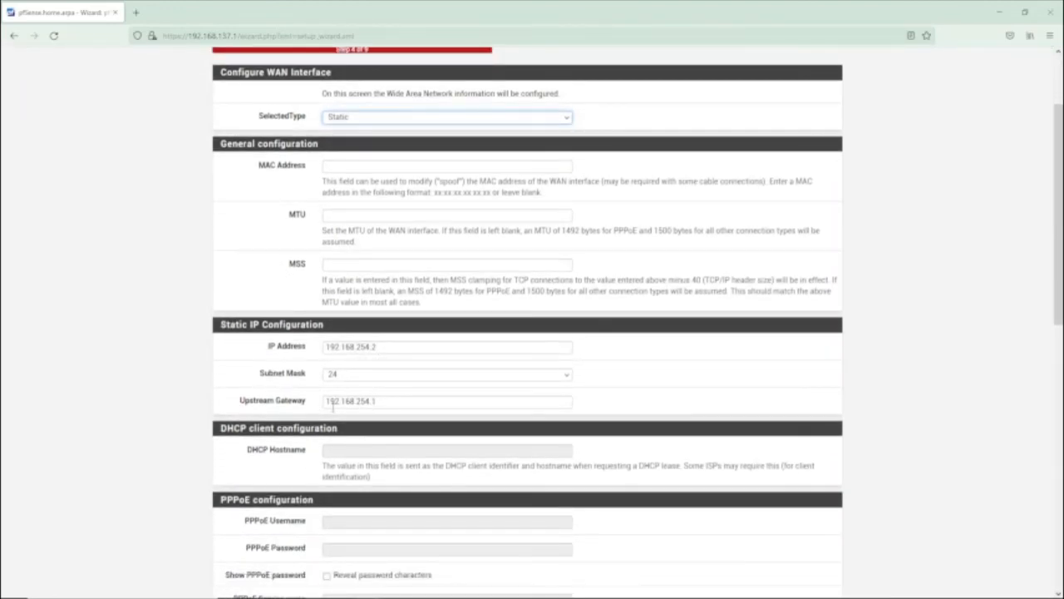
{"action": "scroll", "coordinate": [400, 422], "scroll_direction": "down", "scroll_amount": 4}
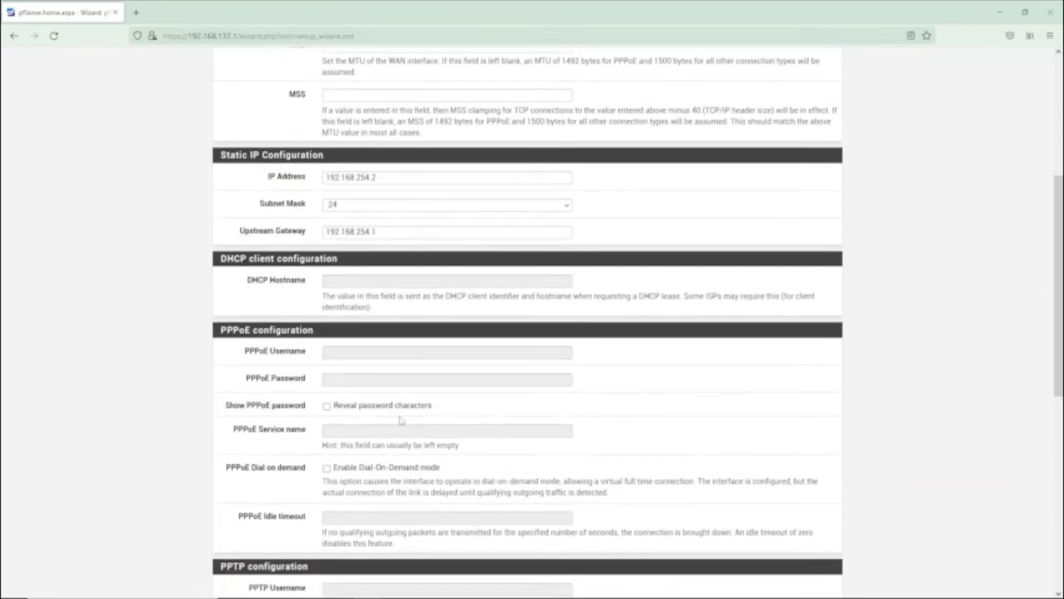
{"action": "scroll", "coordinate": [400, 416], "scroll_direction": "down", "scroll_amount": 2}
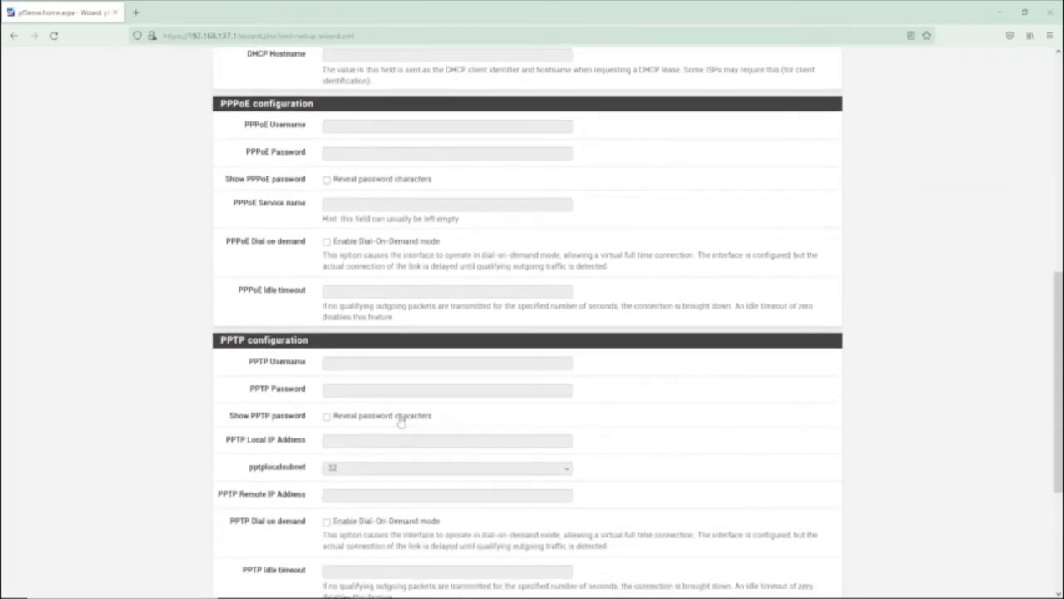
{"action": "scroll", "coordinate": [400, 421], "scroll_direction": "down", "scroll_amount": 4}
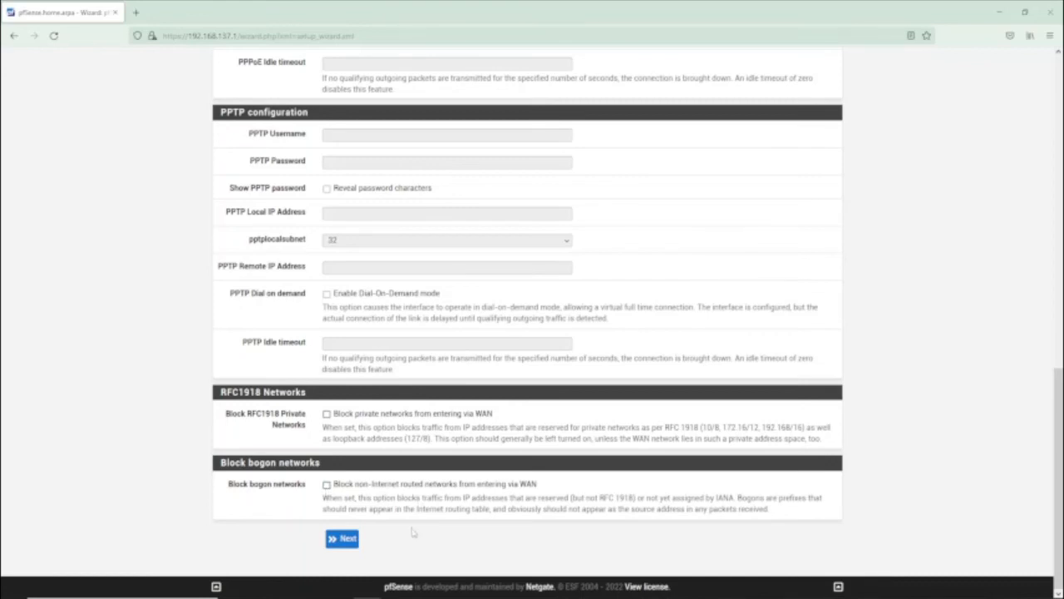
{"action": "left_click", "coordinate": [344, 540]}
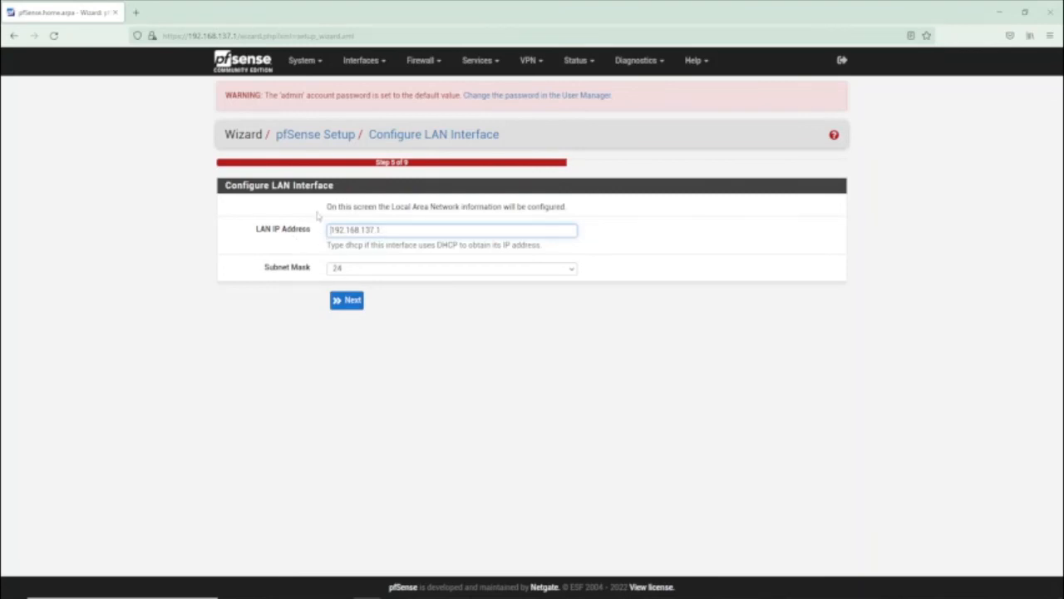
Keep LAN at 192.168.137.1/24, then enter and confirm a new admin WebGUI password
{"action": "left_click", "coordinate": [346, 301]}
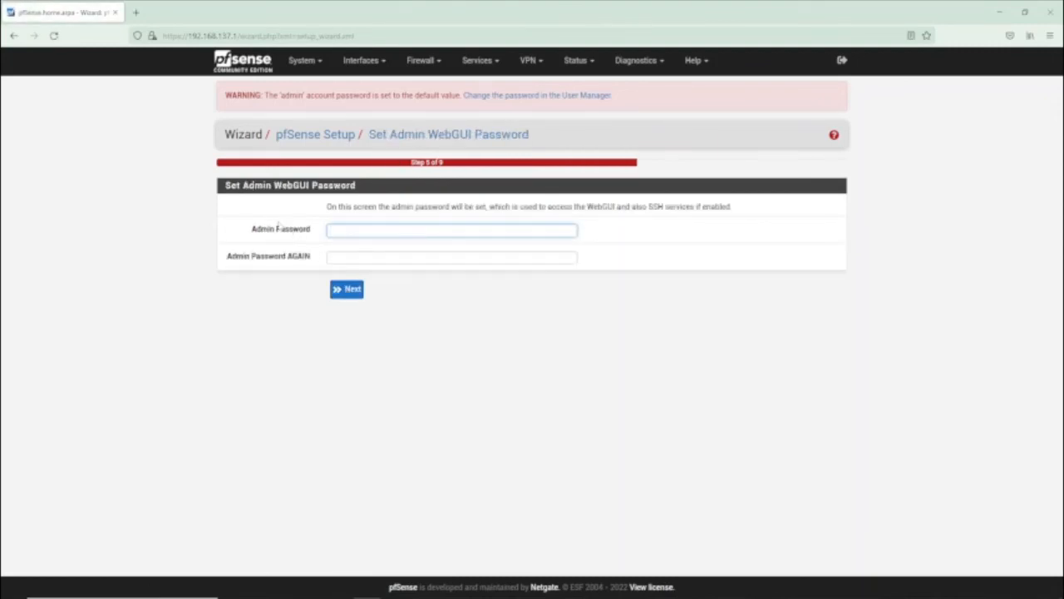
{"action": "key", "text": "Tab"}
{"action": "type", "text": "**"}
{"action": "left_click", "coordinate": [393, 257]}
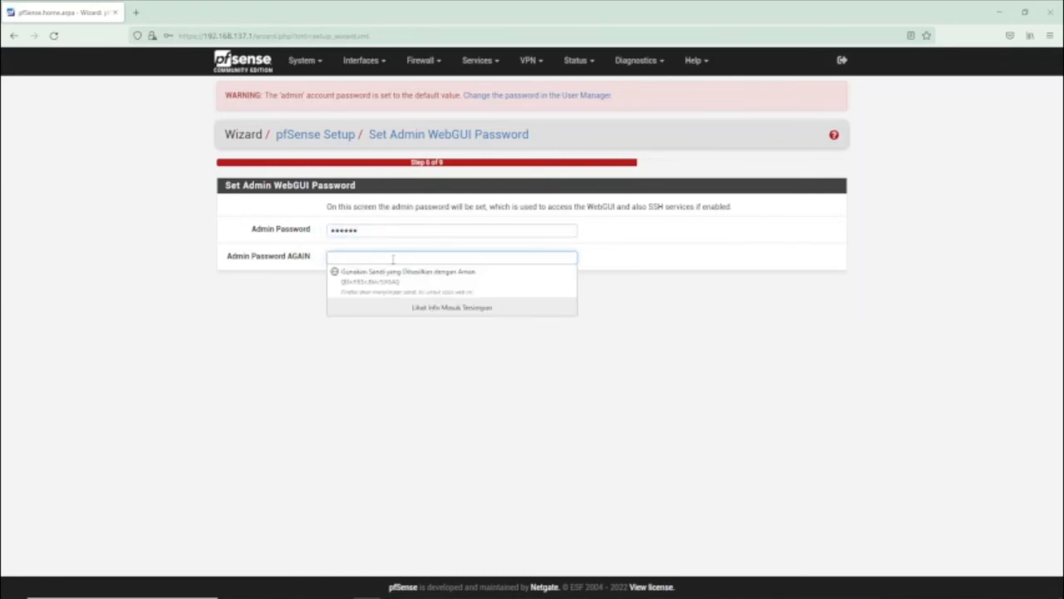
{"action": "type", "text": "*****"}
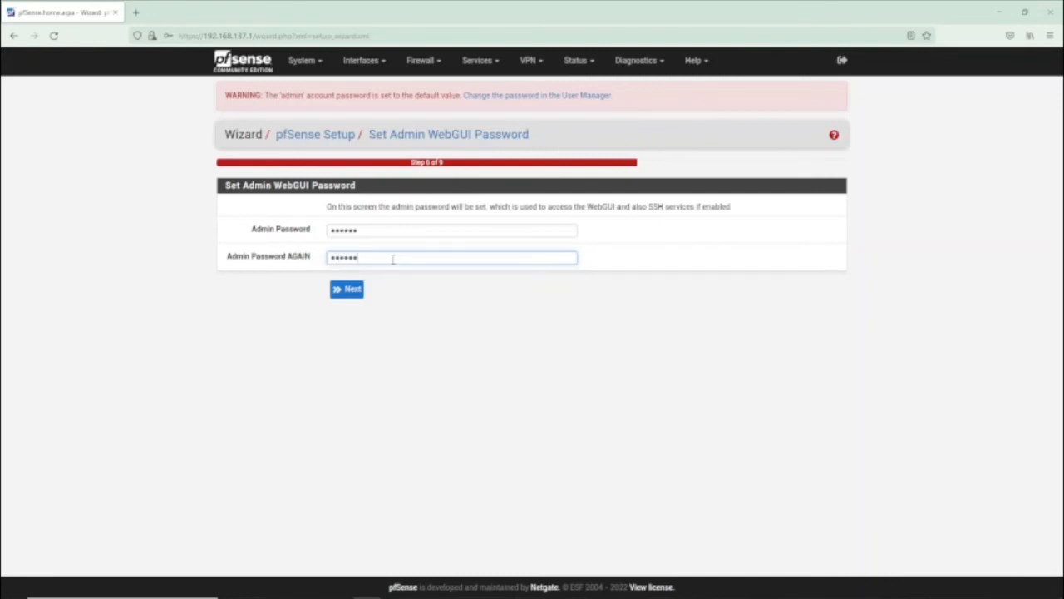
{"action": "left_click", "coordinate": [347, 293]}
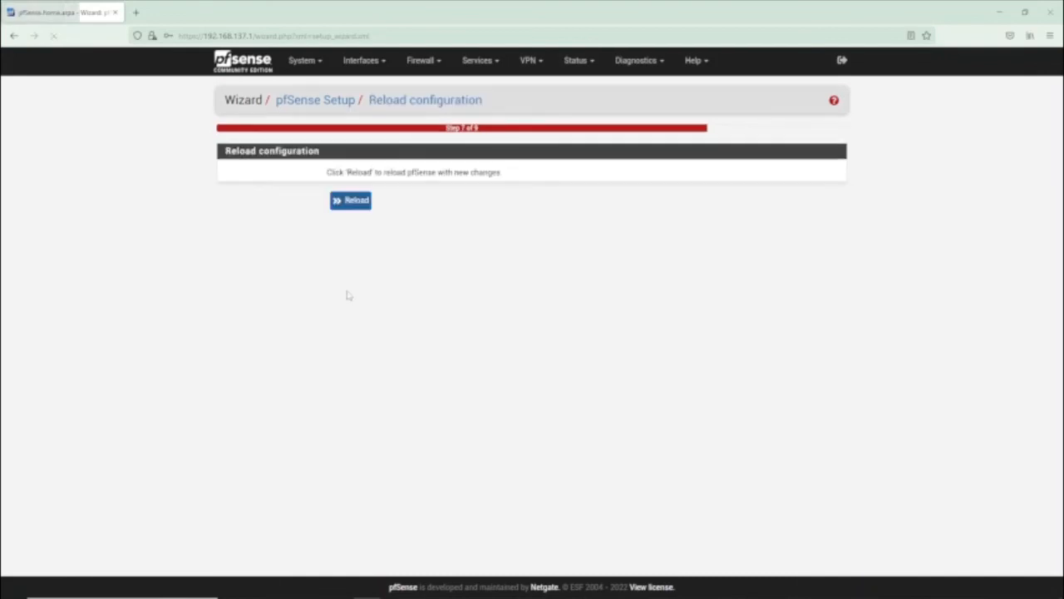
Reload pfSense with the new settings, then click Finish on the Wizard completed page
{"action": "left_click", "coordinate": [351, 203]}
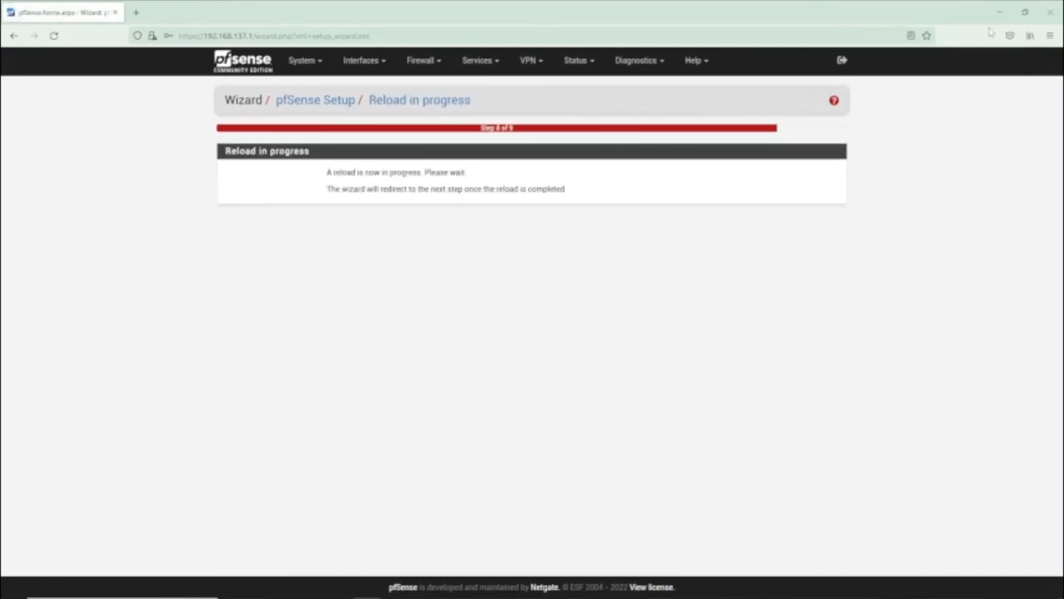
{"action": "left_click", "coordinate": [1025, 11]}
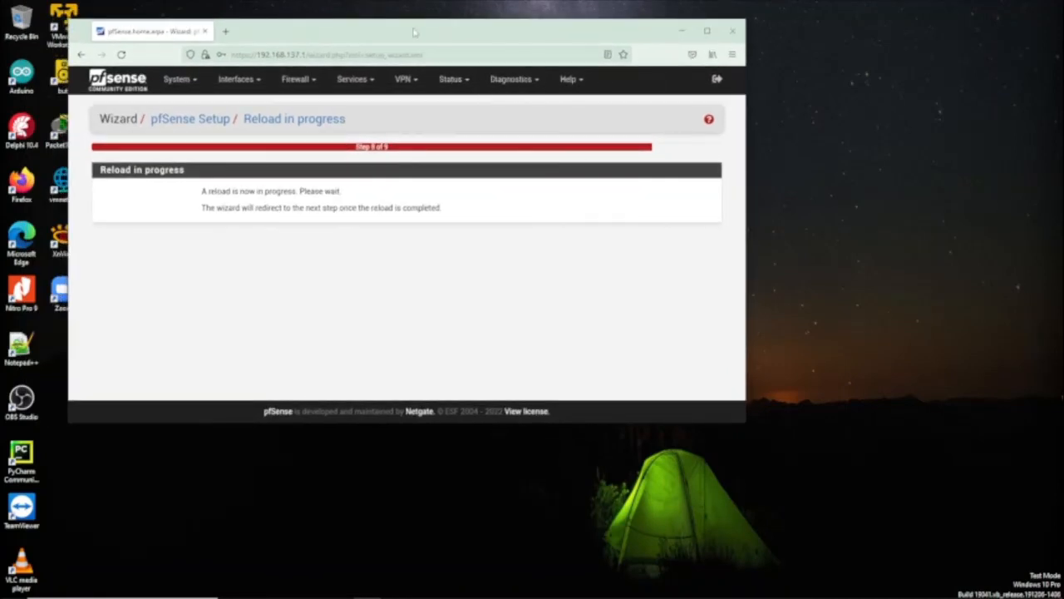
{"action": "left_click_drag", "start_coordinate": [413, 32], "coordinate": [507, 87]}
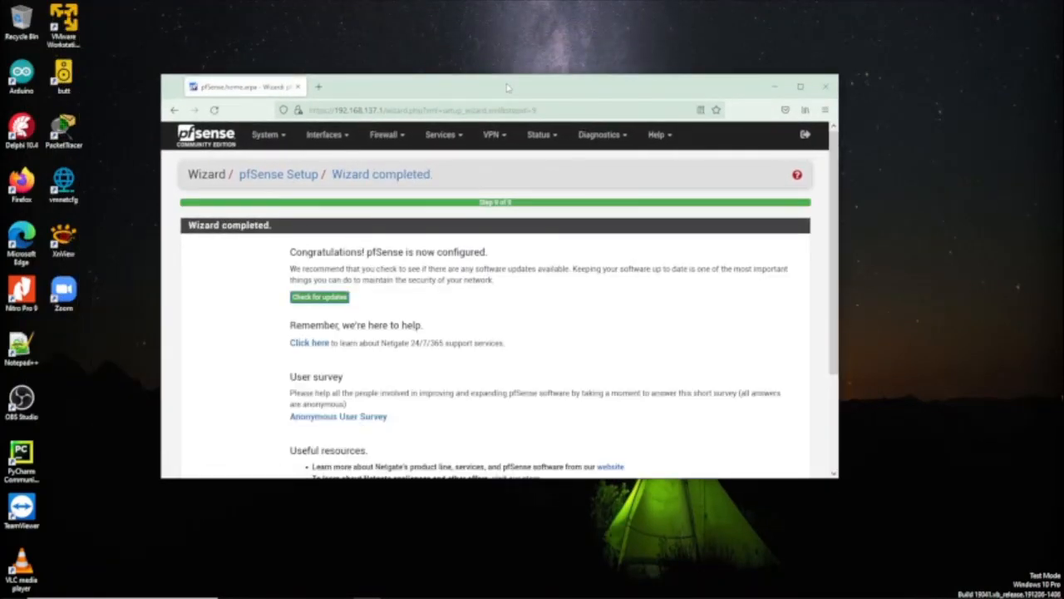
{"action": "scroll", "coordinate": [460, 282], "scroll_direction": "down", "scroll_amount": 3}
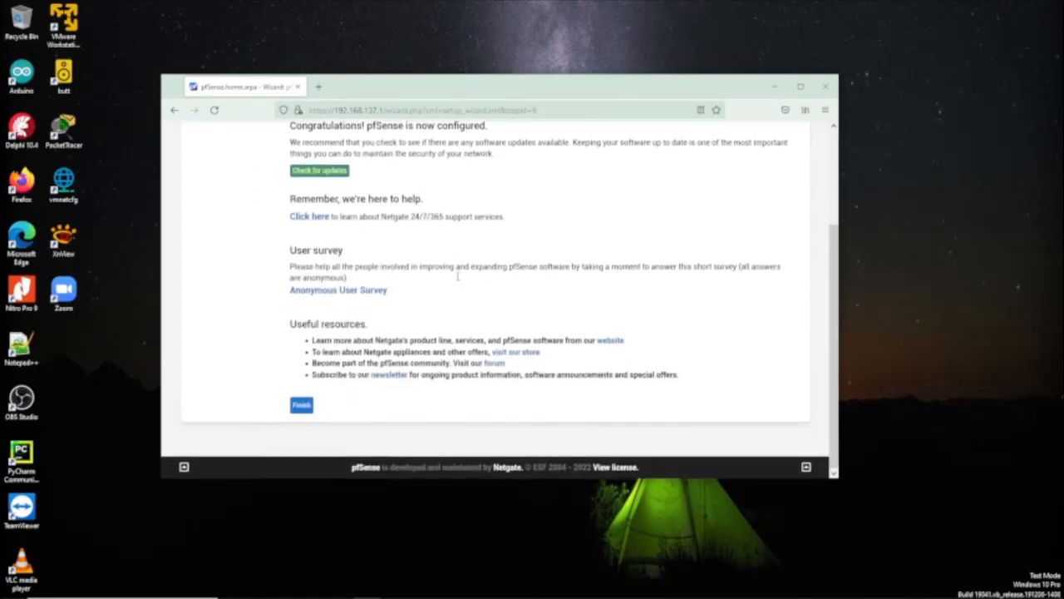
{"action": "left_click", "coordinate": [801, 88]}
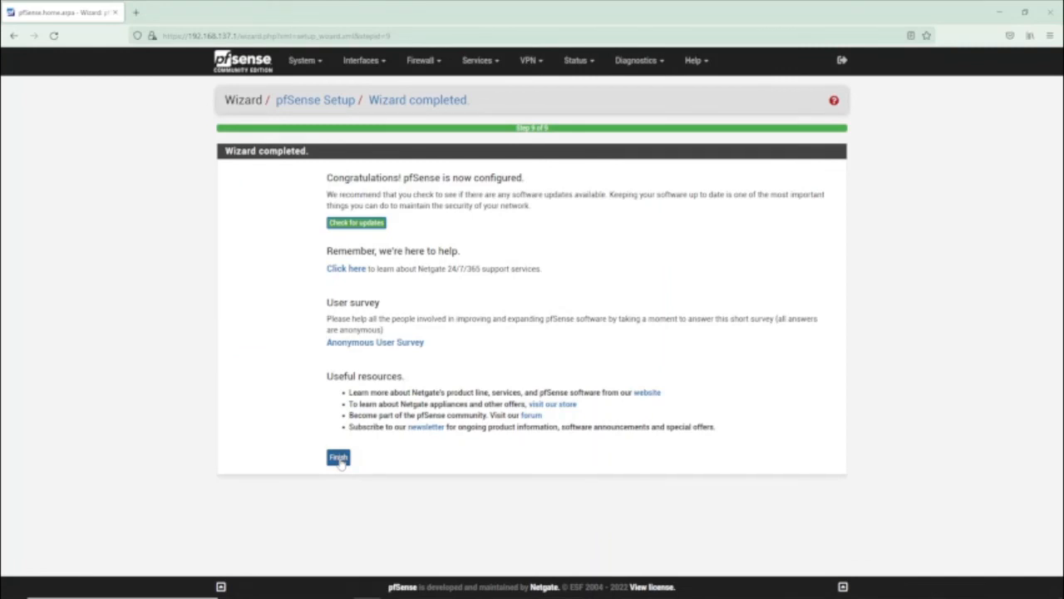
{"action": "left_click", "coordinate": [339, 460]}
Finish the wizard, accept the copyright notice and close the survey prompt
{"action": "left_click", "coordinate": [337, 460]}
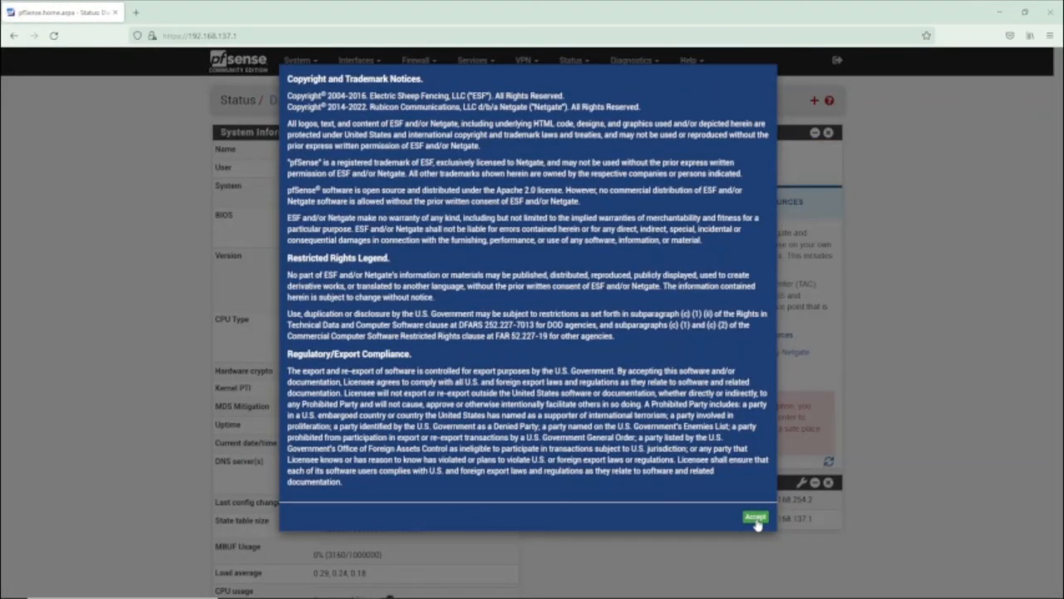
{"action": "left_click", "coordinate": [755, 518]}
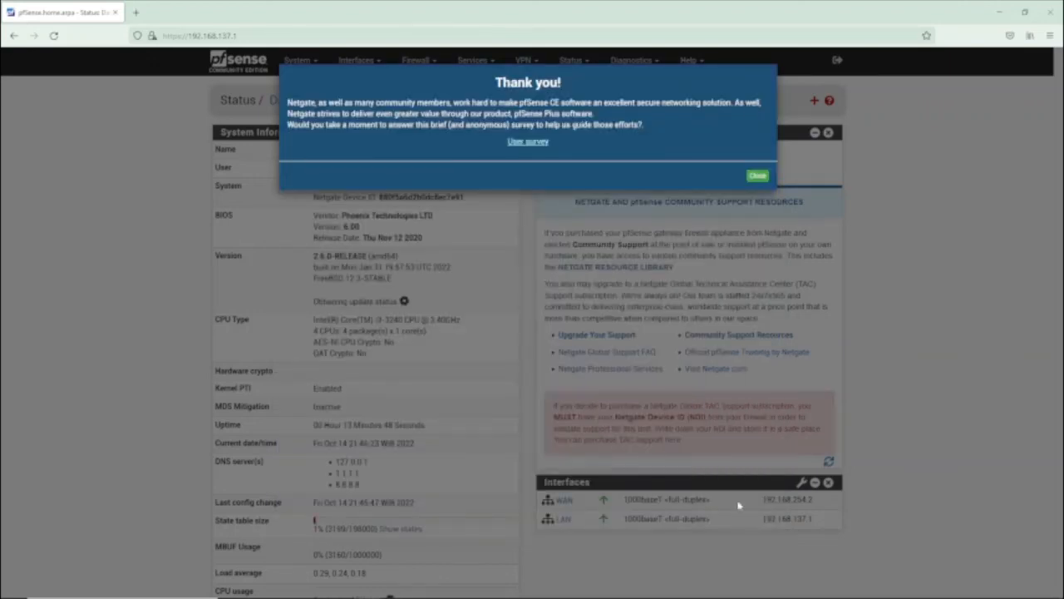
{"action": "left_click", "coordinate": [758, 176]}
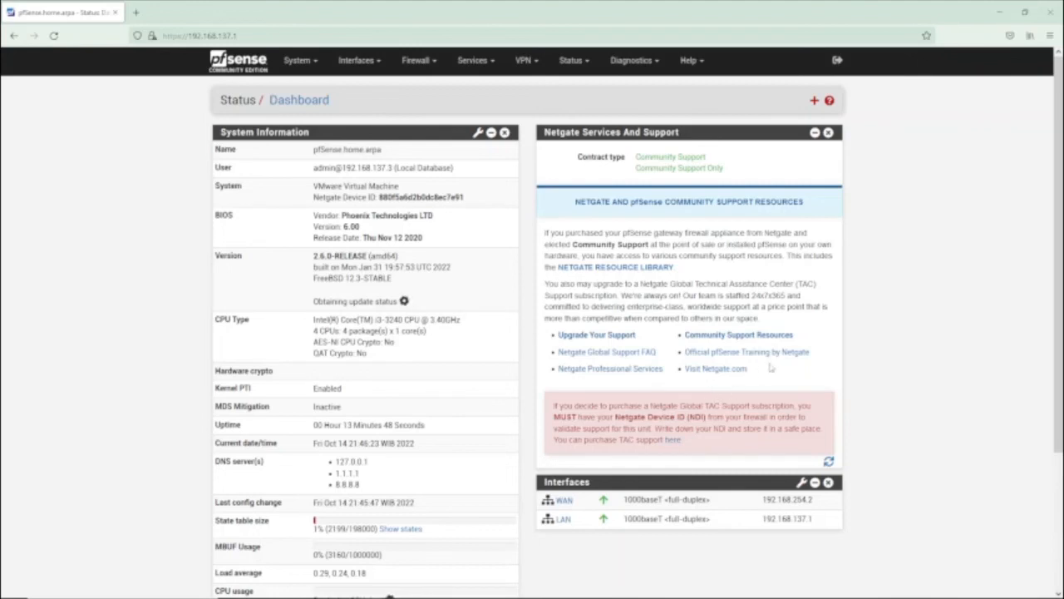
Swap the Netgate Services And Support widget for a Traffic Graphs widget
{"action": "left_click", "coordinate": [828, 132]}
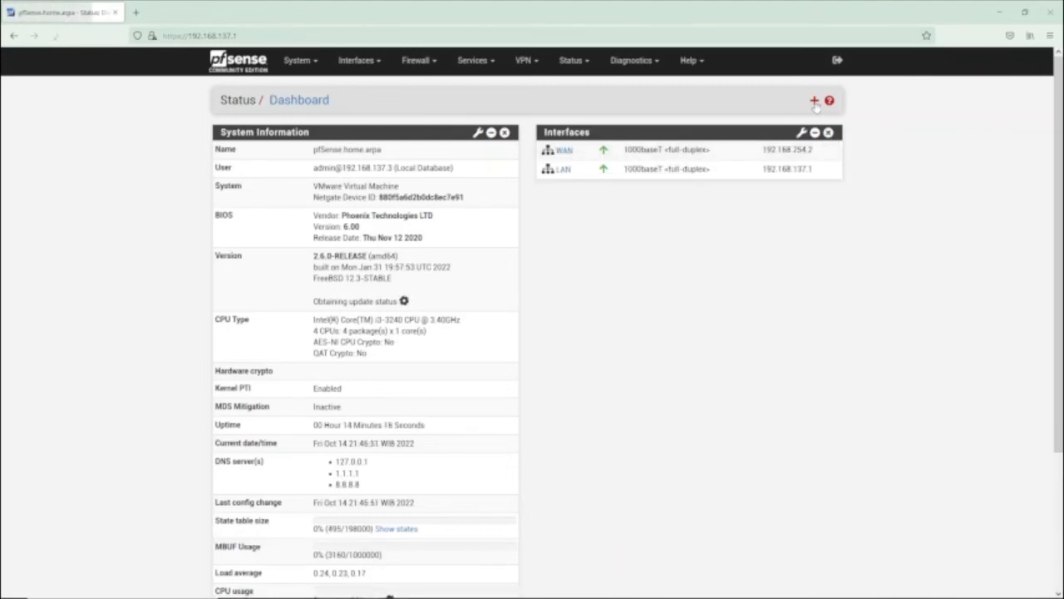
{"action": "left_click", "coordinate": [815, 101]}
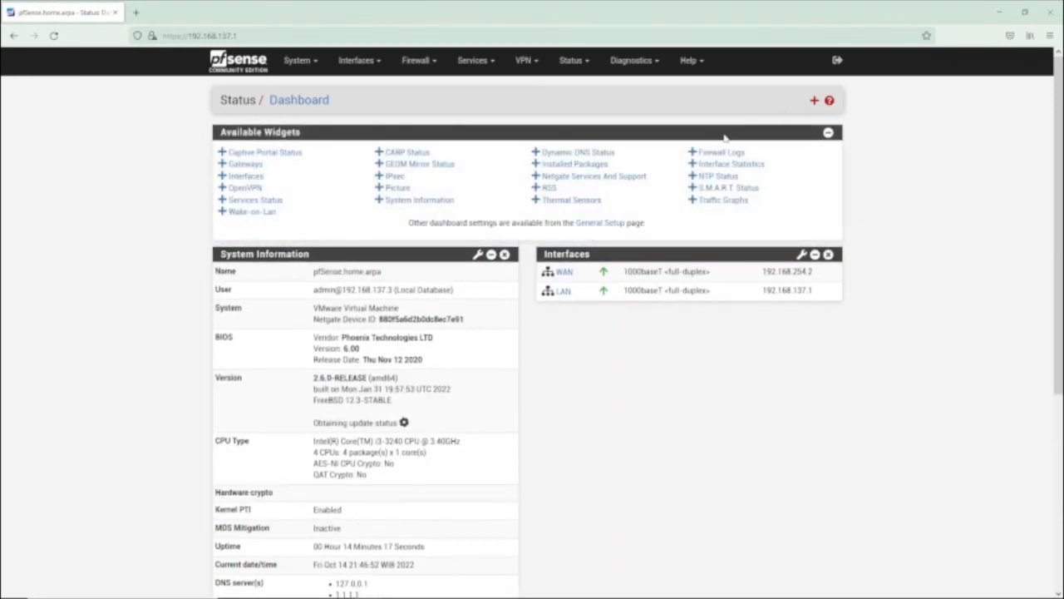
{"action": "left_click", "coordinate": [714, 203]}
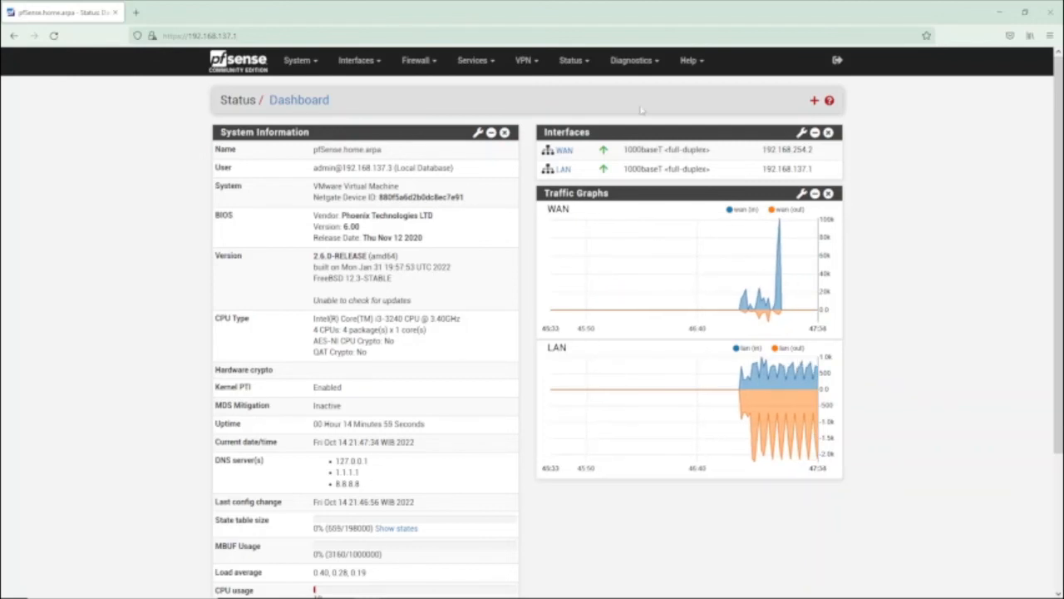
{"action": "left_click", "coordinate": [297, 63]}
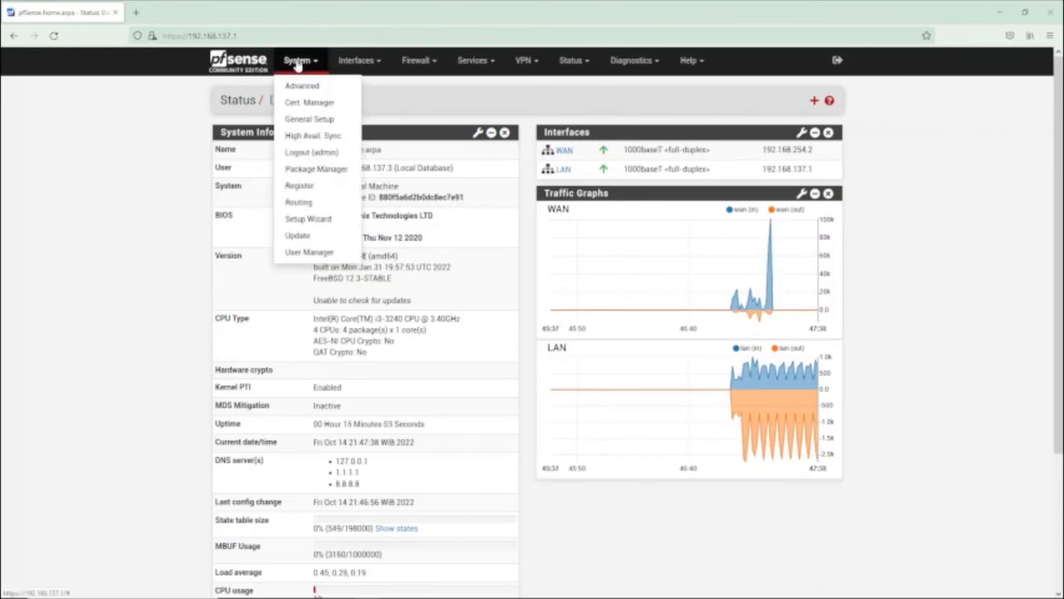
{"action": "left_click", "coordinate": [359, 63]}
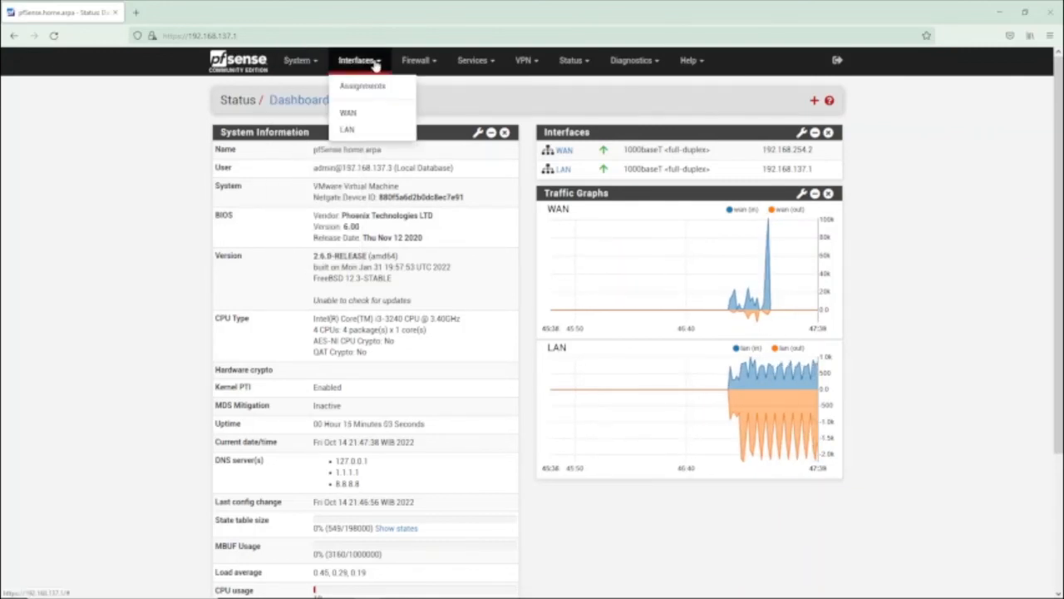
{"action": "left_click", "coordinate": [415, 64]}
{"action": "left_click", "coordinate": [476, 63]}
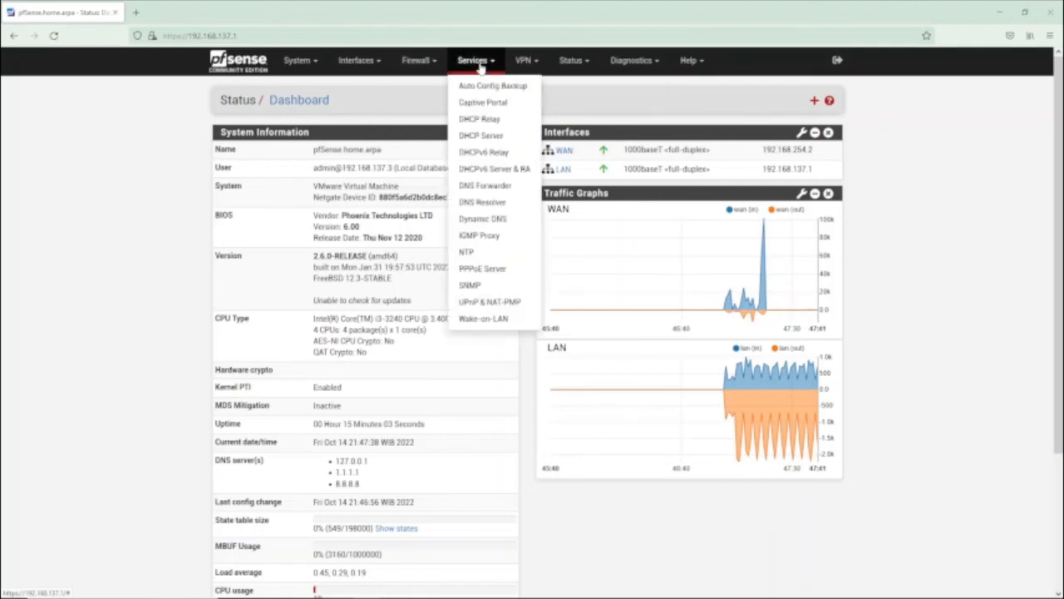
{"action": "left_click", "coordinate": [525, 63]}
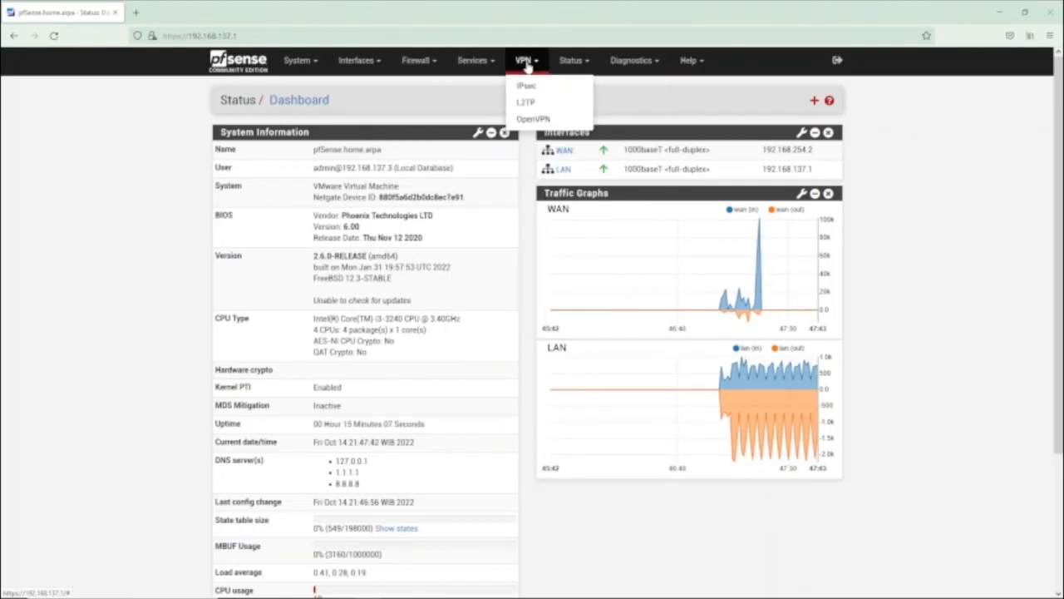
{"action": "left_click", "coordinate": [579, 65]}
{"action": "left_click", "coordinate": [642, 65]}
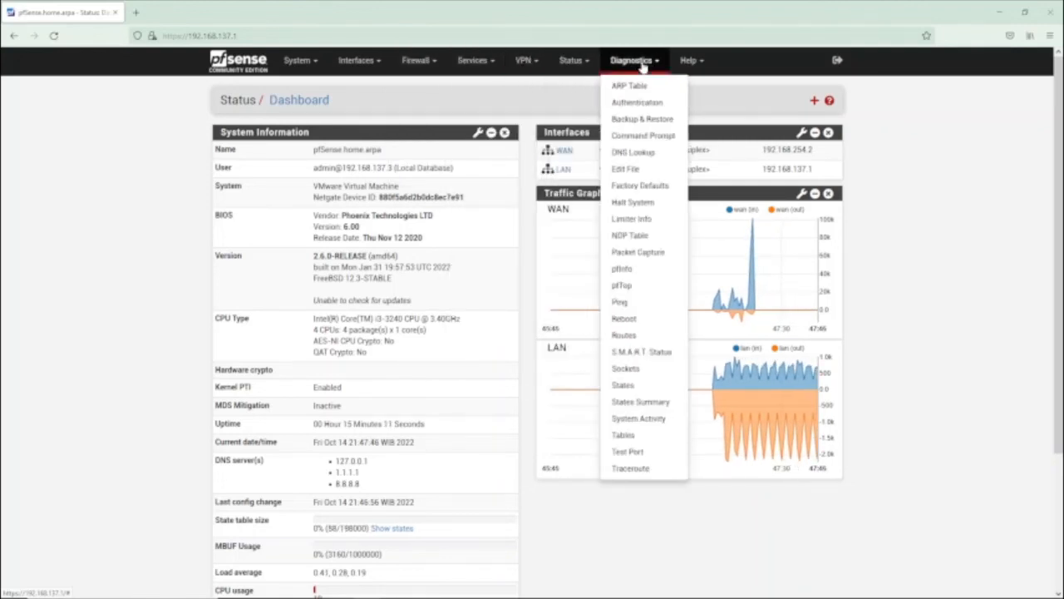